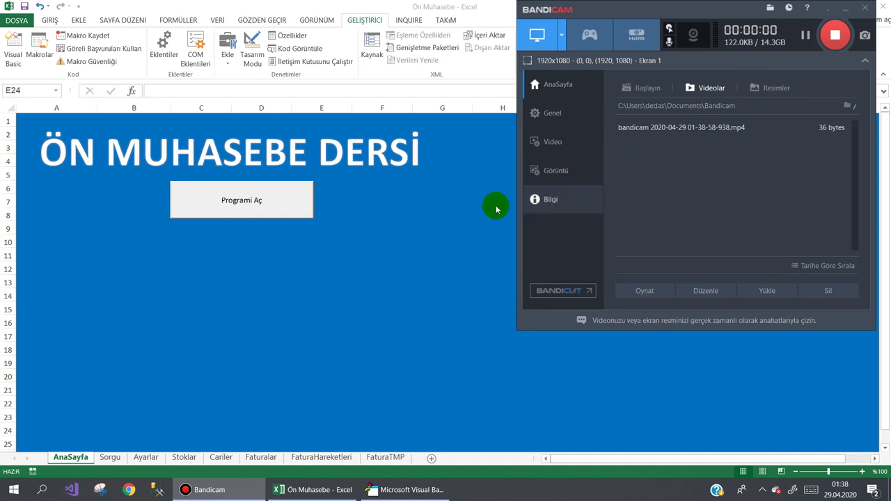
# Bring the Excel workbook window to the front.
pyautogui.click(357, 250)
pyautogui.click(847, 12)
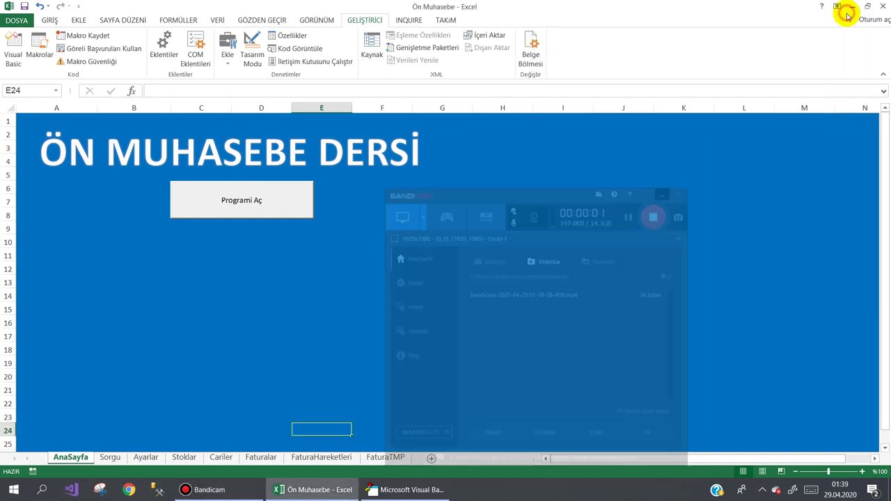
pyautogui.click(365, 244)
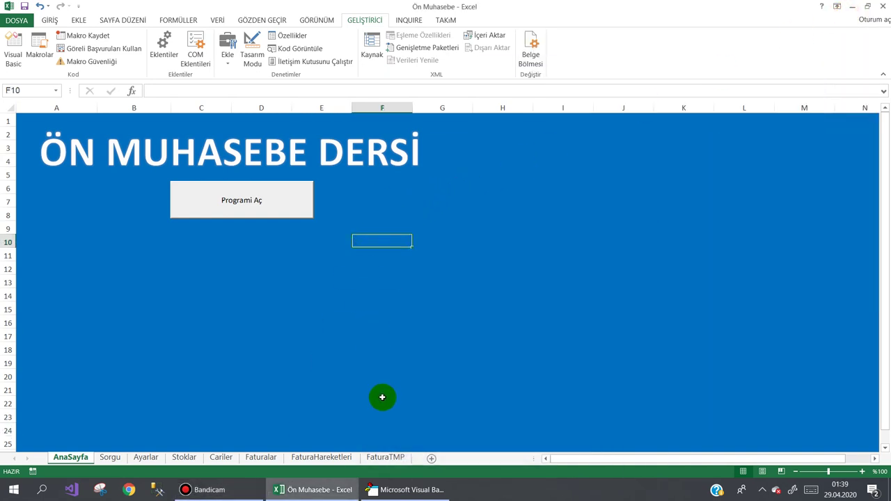
# Check that FaturaHareketleri has only headers, then return to the AnaSayfa sheet.
pyautogui.click(317, 458)
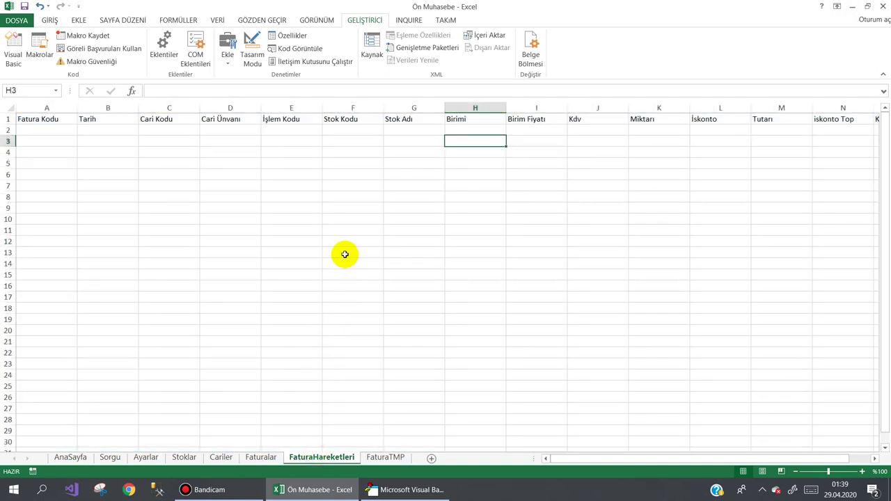
pyautogui.moveTo(605, 462); pyautogui.dragTo(794, 460)
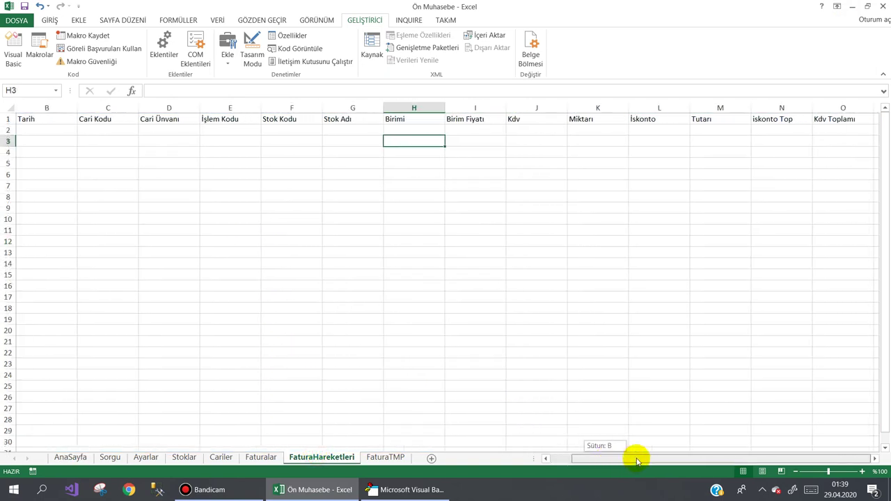
pyautogui.click(875, 459)
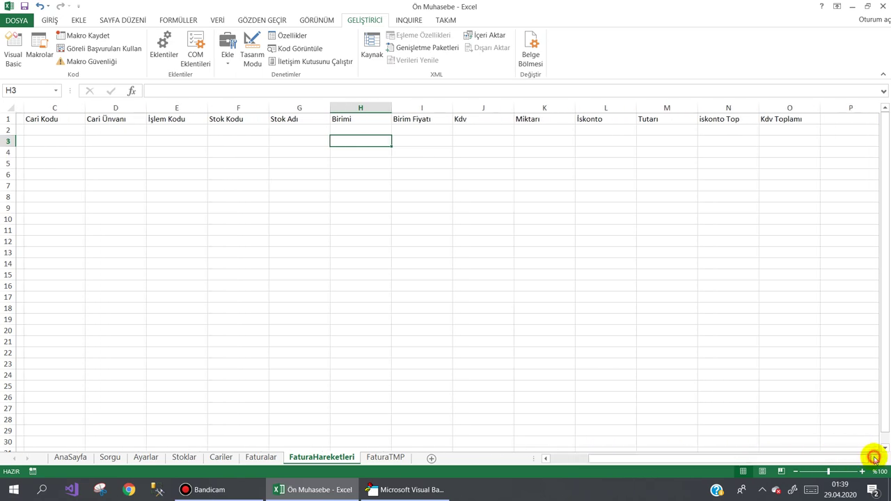
pyautogui.click(875, 459)
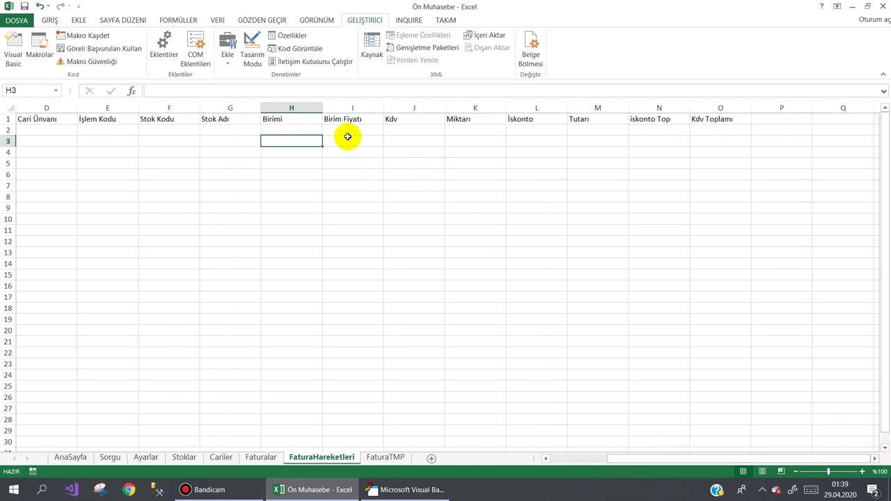
pyautogui.click(255, 132)
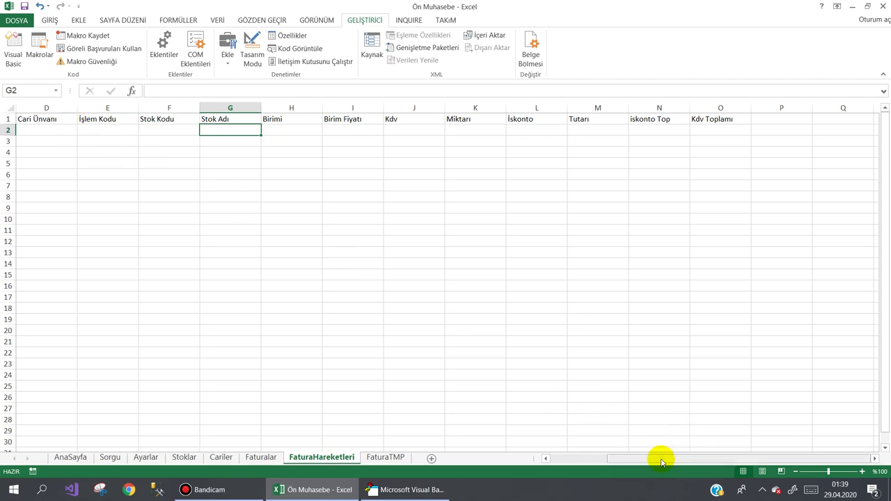
pyautogui.moveTo(661, 462); pyautogui.dragTo(573, 460)
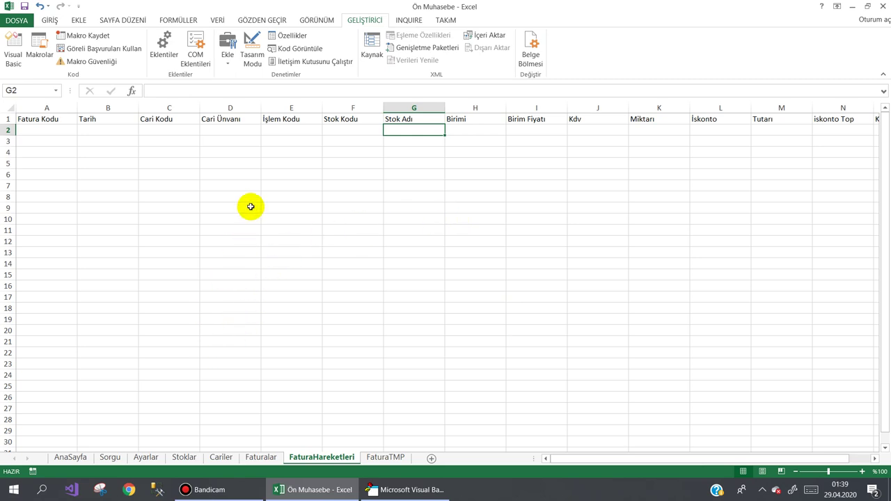
pyautogui.click(75, 459)
# Launch the pre-accounting program and start a new purchase invoice from Fatura Listesi.
pyautogui.click(249, 200)
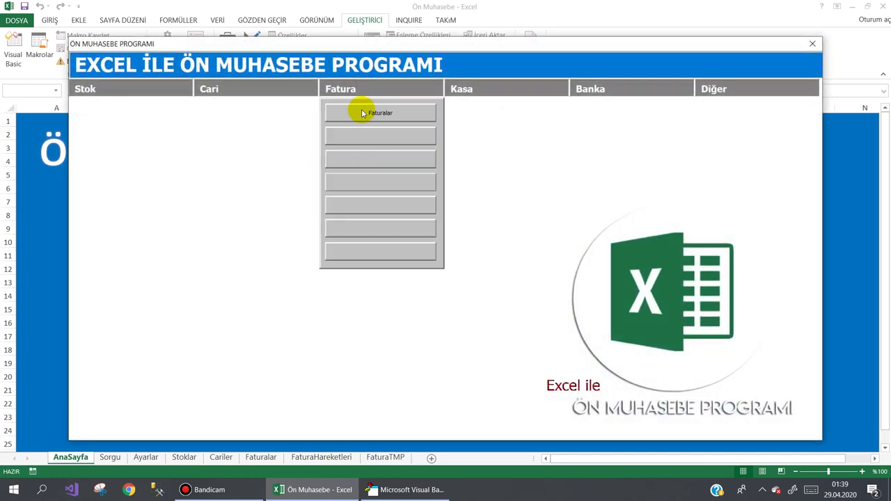
pyautogui.click(363, 114)
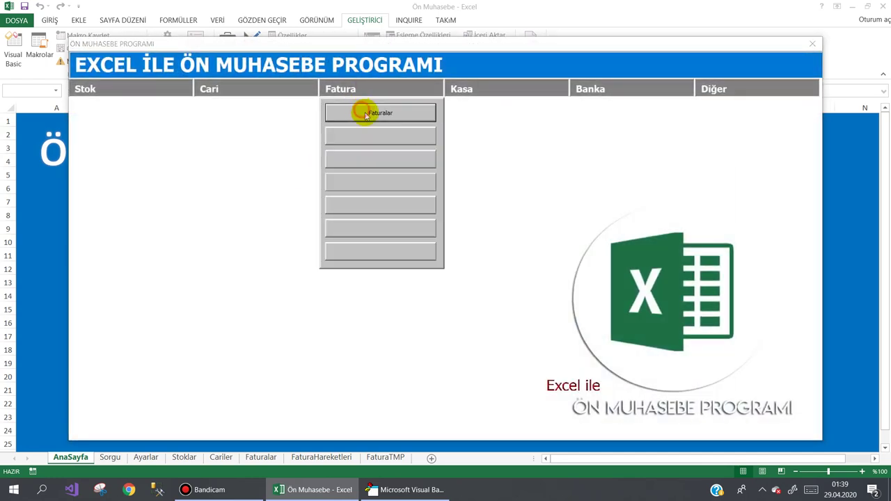
pyautogui.click(562, 370)
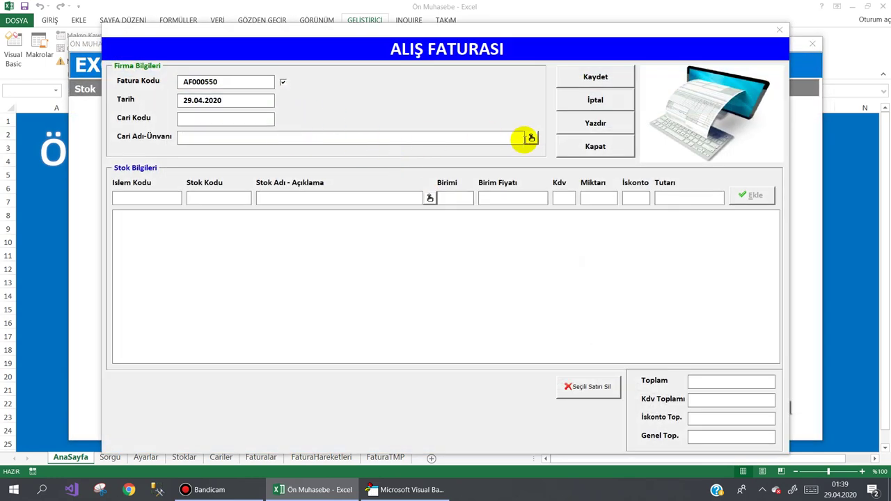
# Add a BILGISAYAR line at 1000 for customer SABAH MARKET.
pyautogui.click(532, 138)
pyautogui.doubleClick(272, 137)
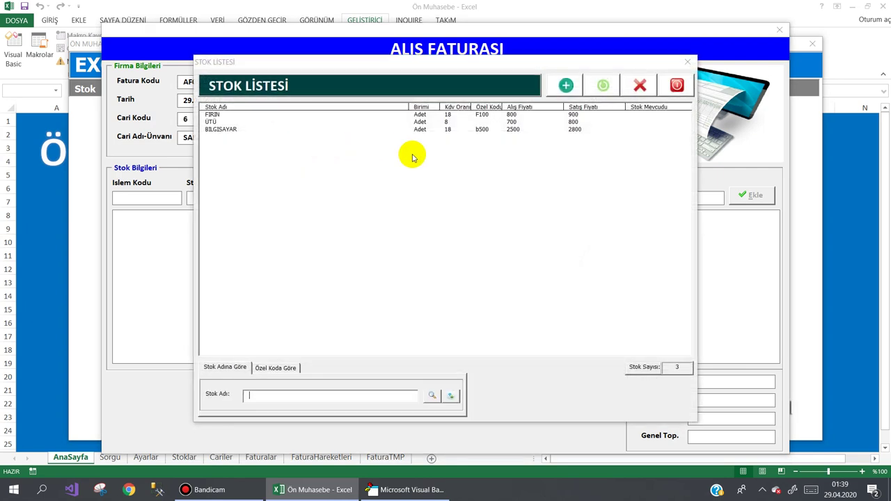
pyautogui.doubleClick(418, 128)
pyautogui.doubleClick(510, 198)
pyautogui.write('1000')
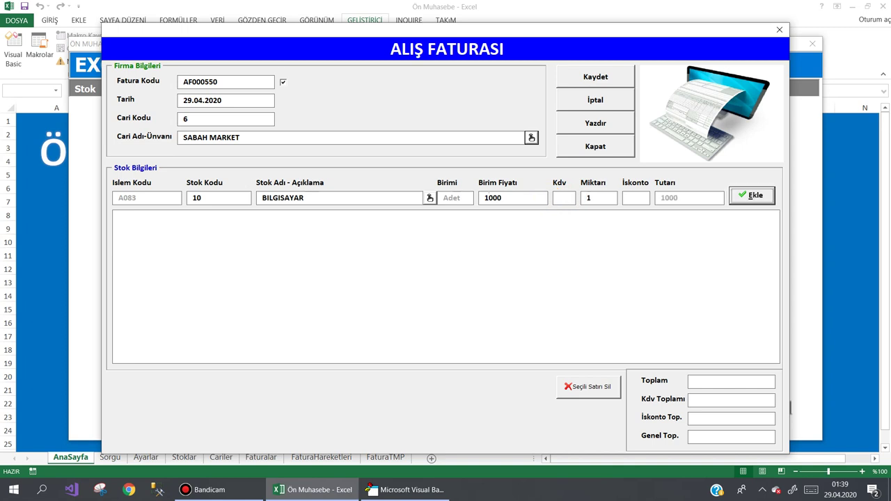
pyautogui.press('Return')
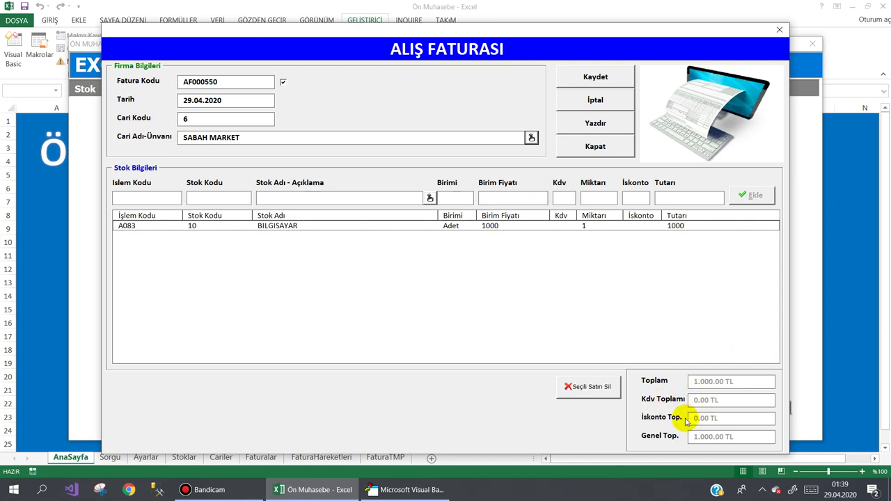
# Choose ÜTÜ from the stock list as the next invoice item.
pyautogui.click(430, 198)
pyautogui.doubleClick(305, 122)
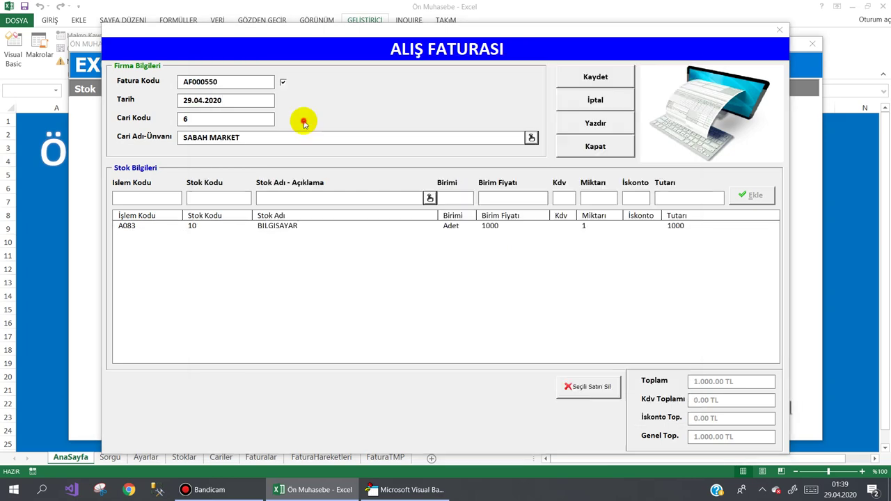
pyautogui.click(510, 197)
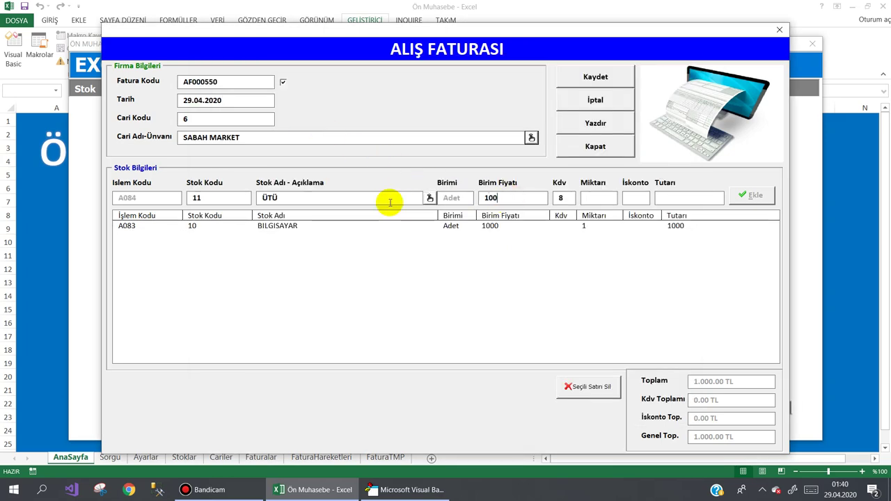
# Delete the BILGISAYAR line and add ÜTÜ at 1000, 18 KDV, quantity 1, 18 discount.
pyautogui.click(484, 226)
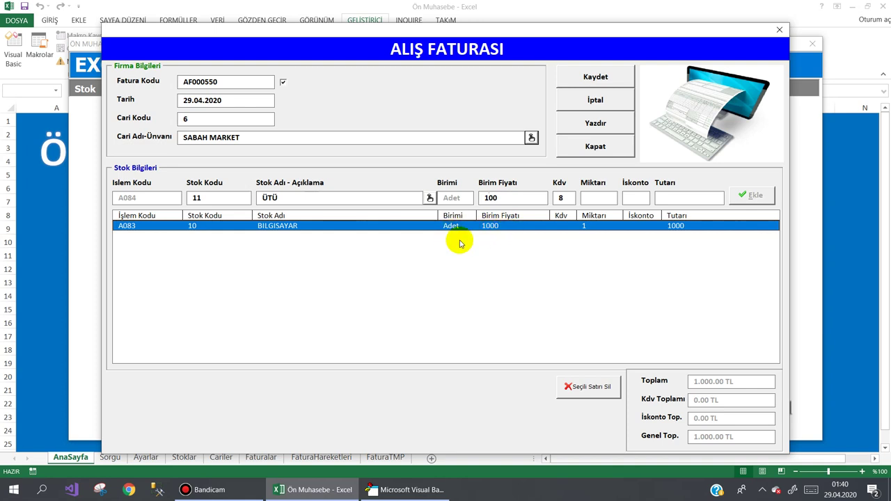
pyautogui.click(589, 386)
pyautogui.click(436, 286)
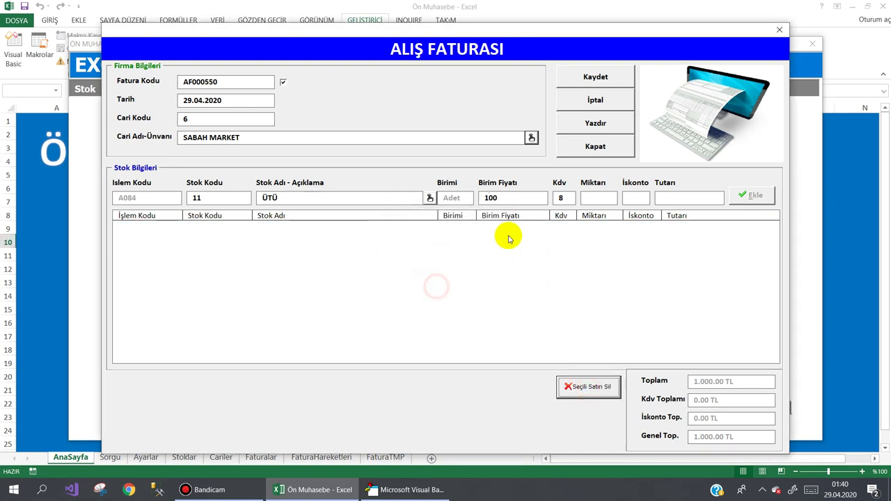
pyautogui.click(517, 197)
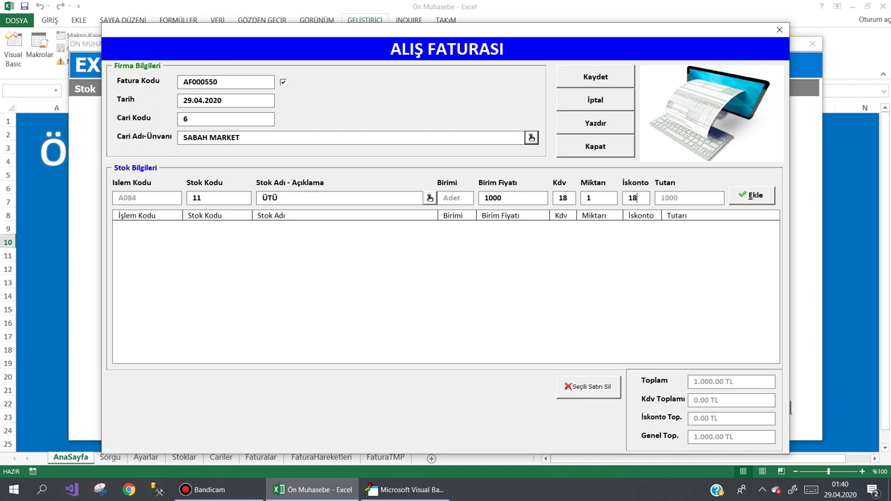
pyautogui.press('Return')
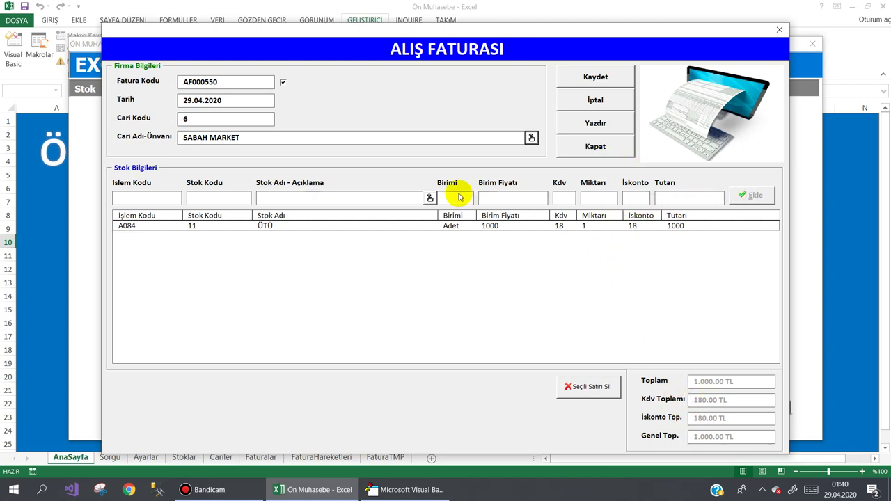
# Add a BILGISAYAR line: 2 at 2500 with 20 discount.
pyautogui.click(430, 197)
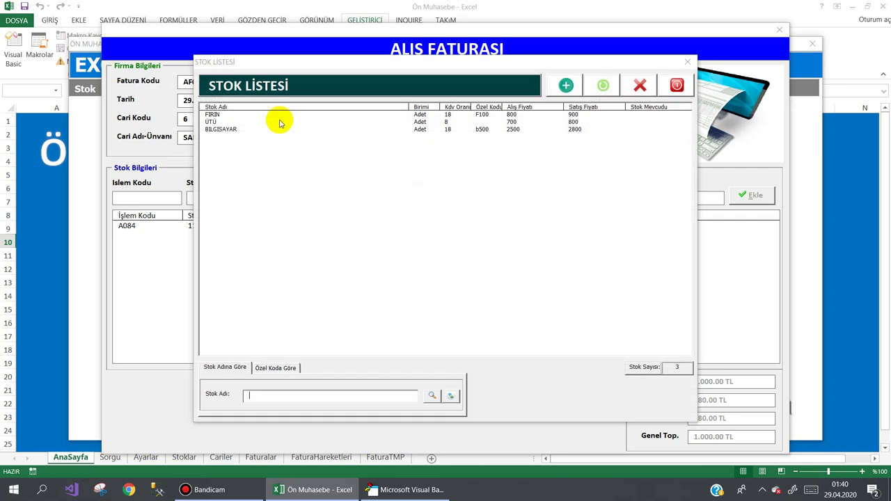
pyautogui.doubleClick(232, 122)
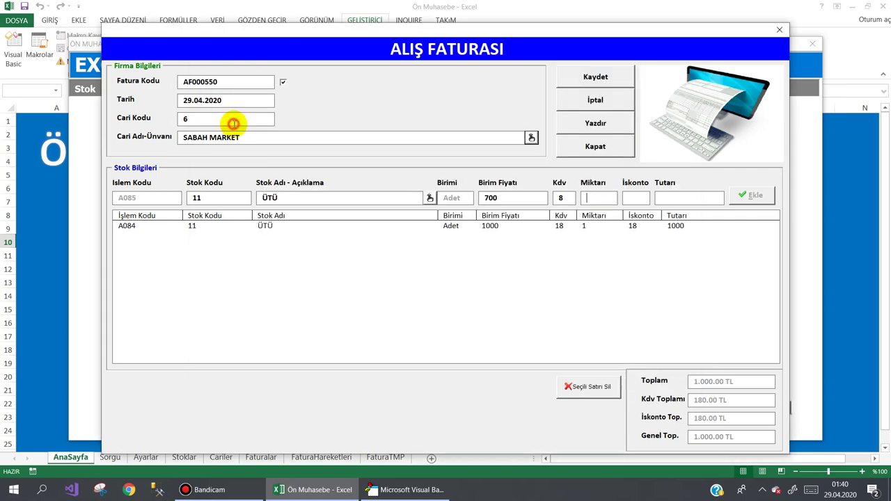
pyautogui.click(432, 198)
pyautogui.doubleClick(230, 131)
pyautogui.write('20')
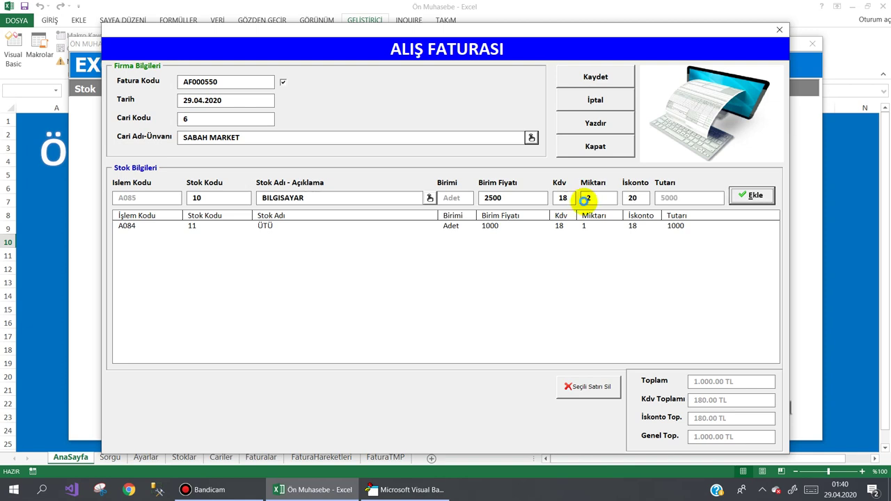
pyautogui.press('Return')
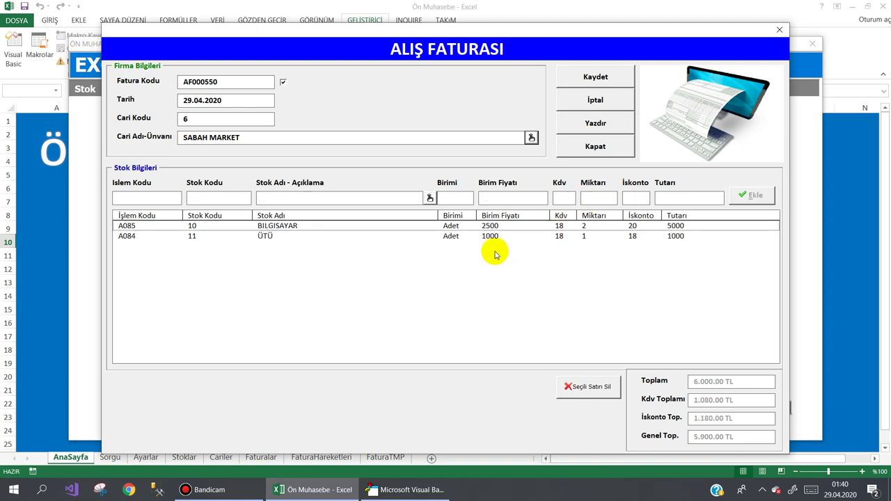
# Add a FIRIN line: 3 at 800 with 30 discount.
pyautogui.click(432, 198)
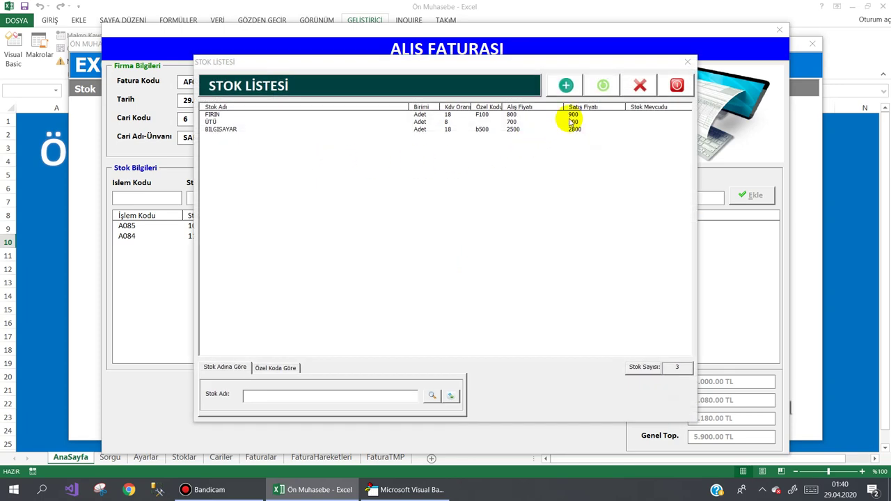
pyautogui.doubleClick(243, 114)
pyautogui.write('30')
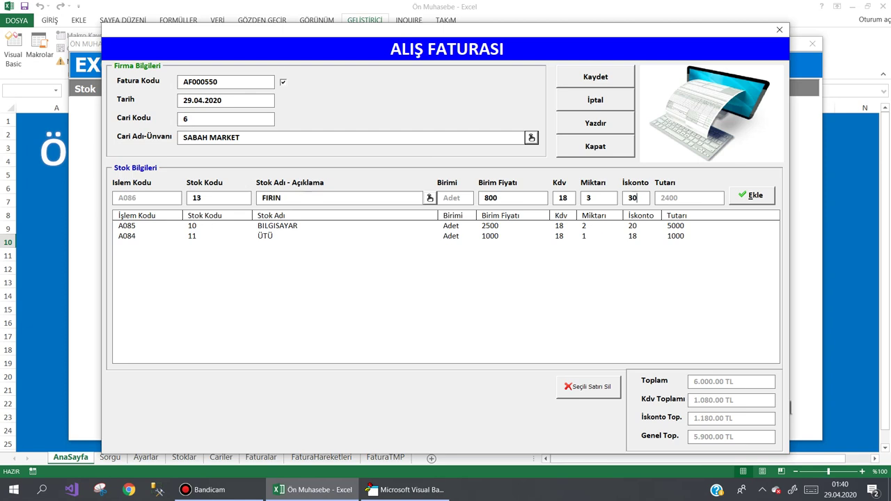
pyautogui.press('Return')
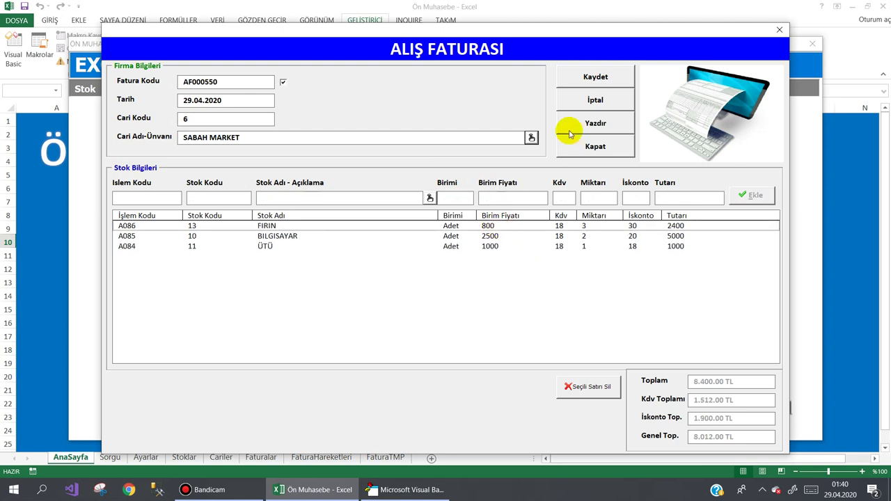
# Save the purchase invoice as AF000550 and select it in the invoice list.
pyautogui.click(585, 82)
pyautogui.click(422, 284)
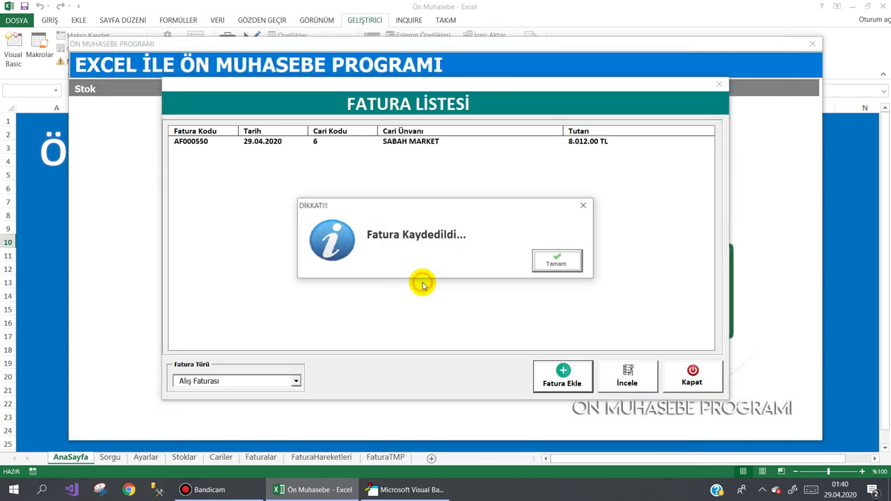
pyautogui.click(545, 261)
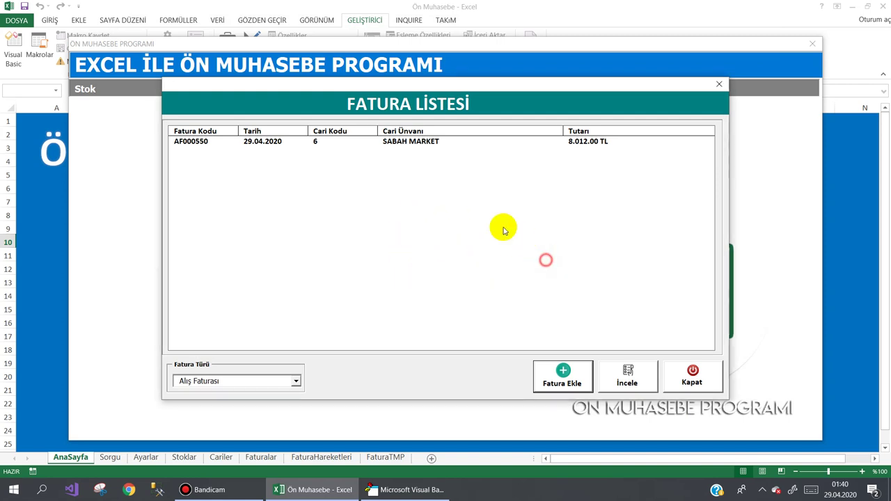
pyautogui.click(442, 143)
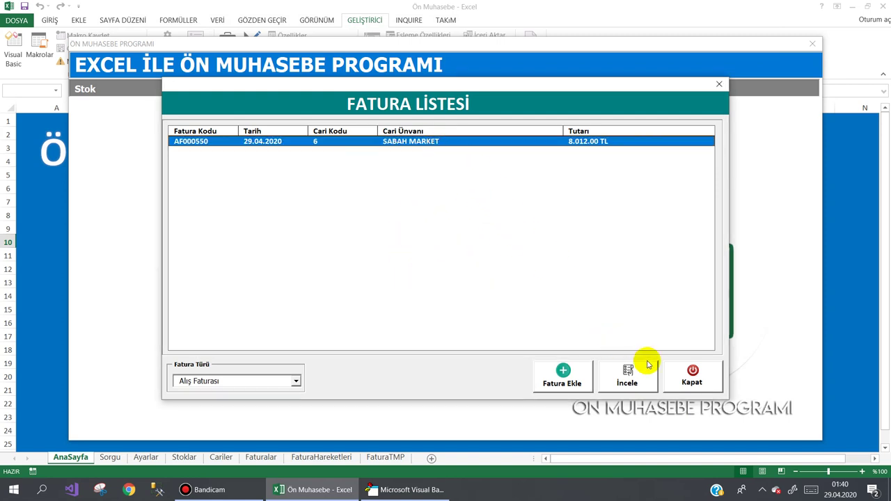
# Close the invoice list and the program, then relaunch it and open the invoice options.
pyautogui.click(681, 376)
pyautogui.moveTo(704, 87)
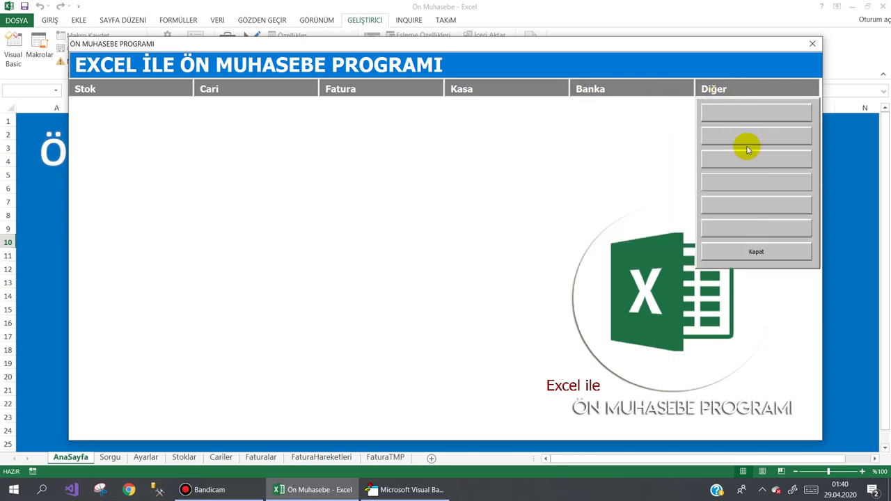
pyautogui.click(756, 252)
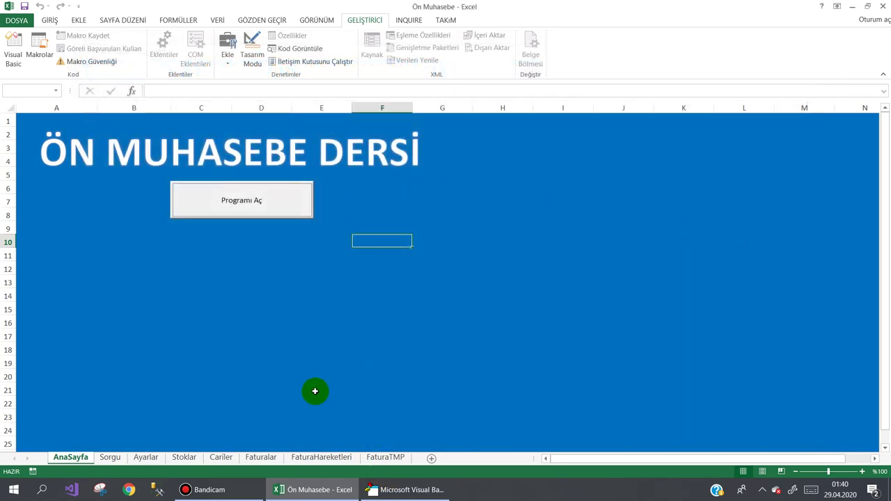
pyautogui.click(263, 201)
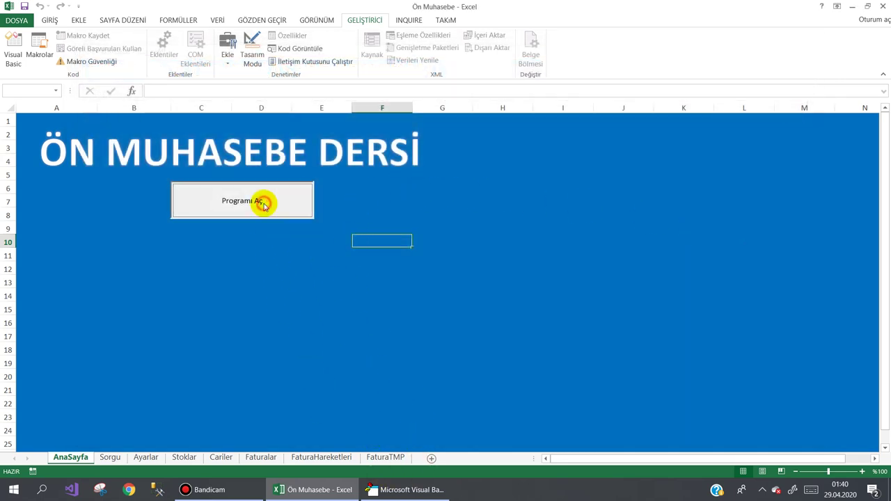
pyautogui.click(394, 101)
# Trigger the select-customer warning, then choose GÜNEŞ BİLGİSAYAR as the customer.
pyautogui.click(379, 113)
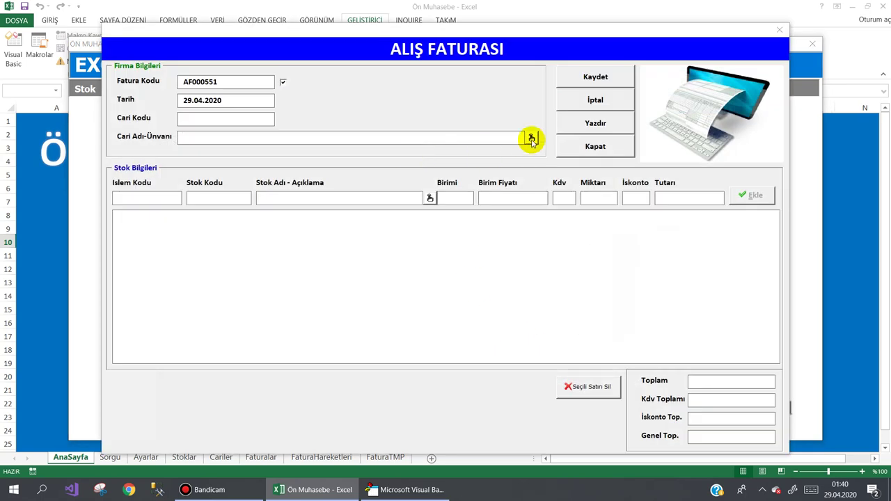
pyautogui.click(530, 137)
pyautogui.doubleClick(686, 278)
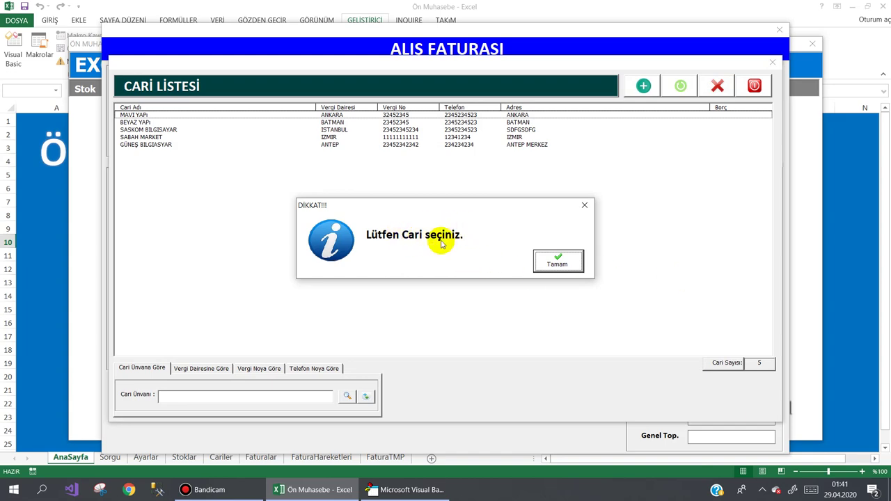
pyautogui.click(555, 264)
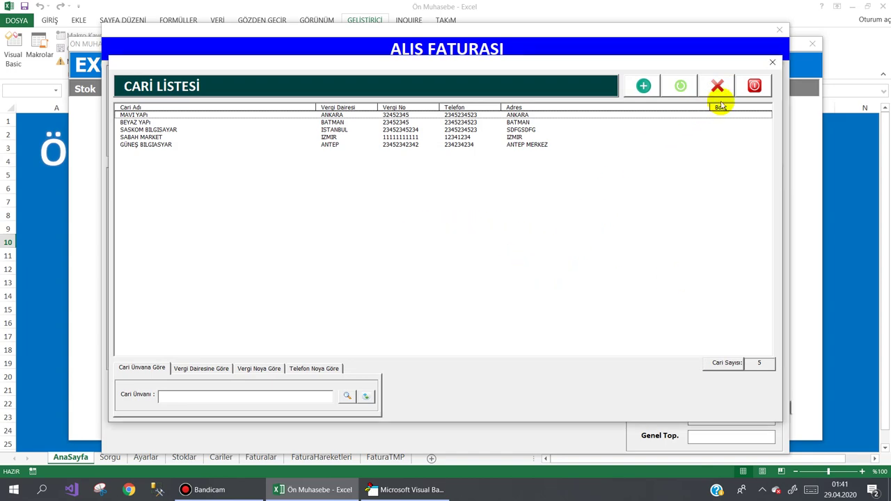
pyautogui.doubleClick(397, 144)
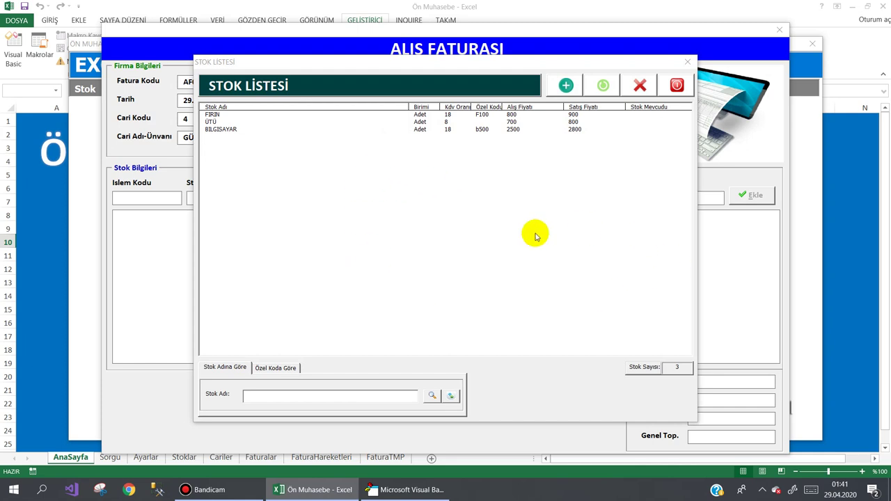
# Trigger and dismiss the select-stock warning in the stock list.
pyautogui.click(490, 296)
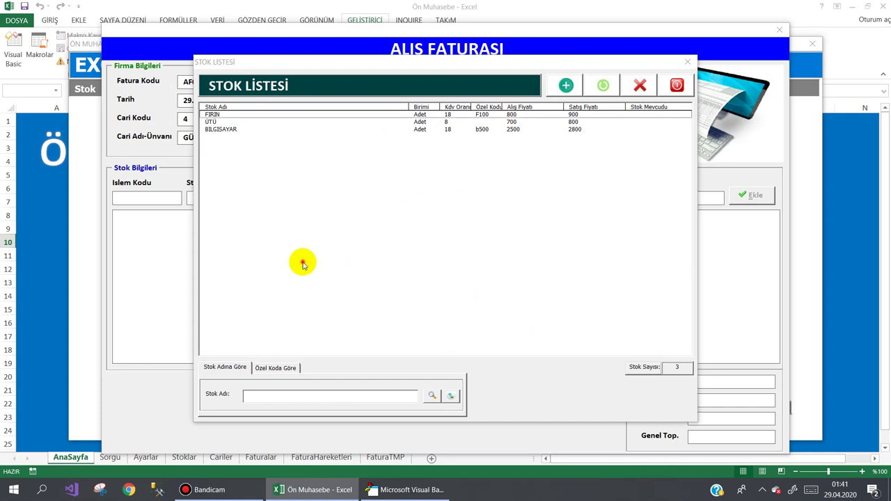
pyautogui.doubleClick(303, 265)
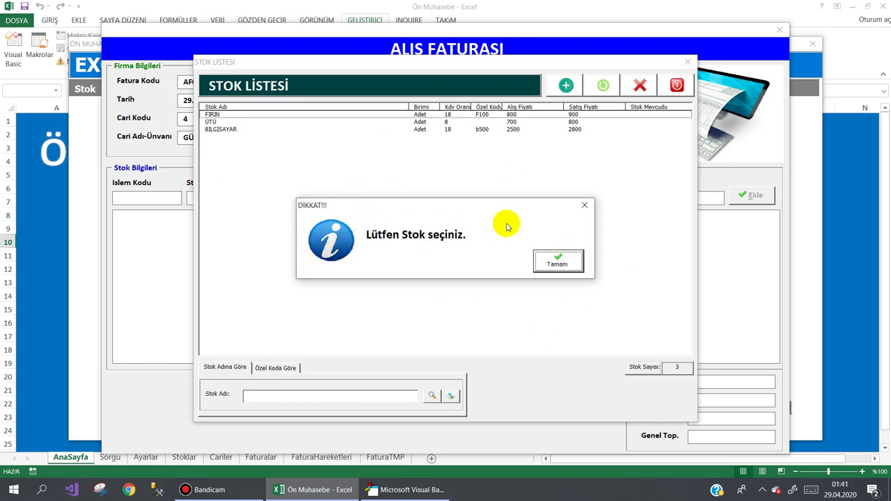
pyautogui.click(560, 259)
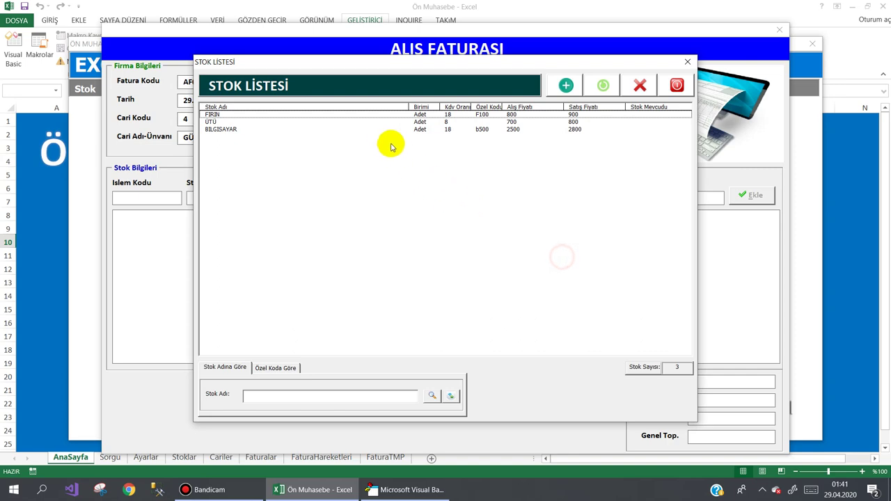
# Close the stock list, invoice form, invoice list and the pre-accounting program.
pyautogui.click(677, 84)
pyautogui.click(612, 148)
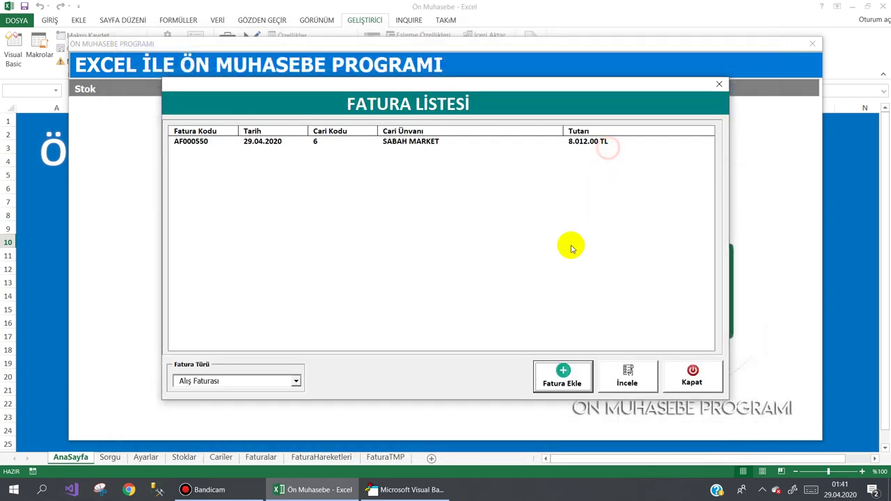
pyautogui.click(693, 381)
pyautogui.moveTo(730, 111)
pyautogui.click(745, 248)
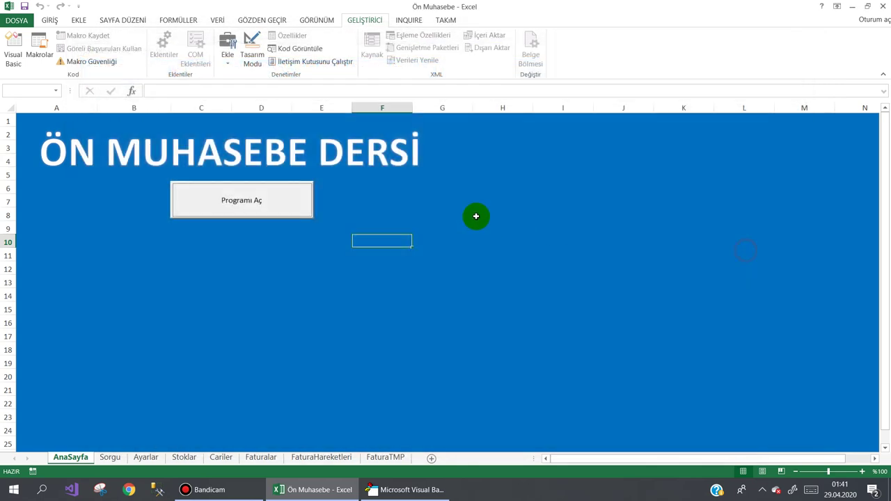
# Open the lstCariler_DblClick code of frmCariListesi in the VBA editor.
pyautogui.click(407, 490)
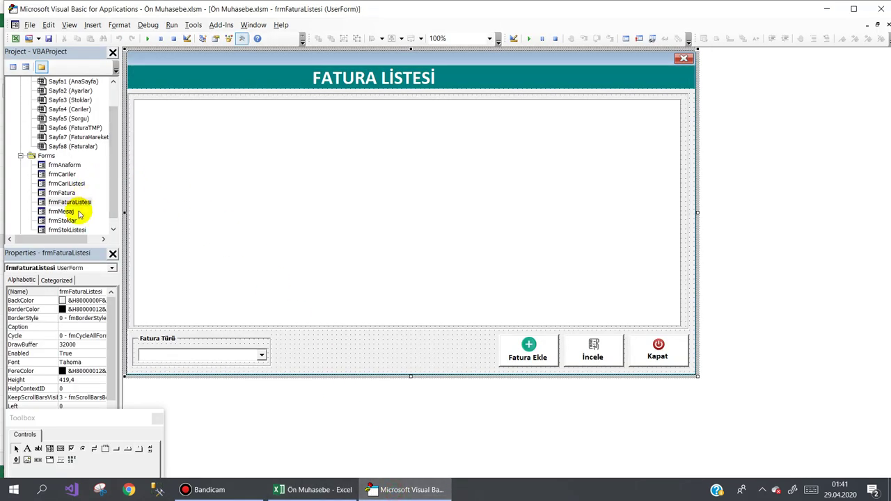
pyautogui.doubleClick(66, 183)
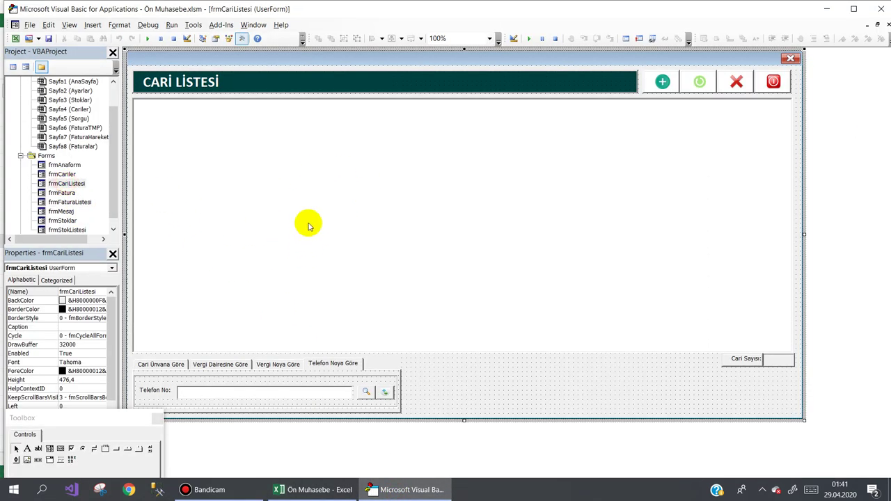
pyautogui.doubleClick(307, 215)
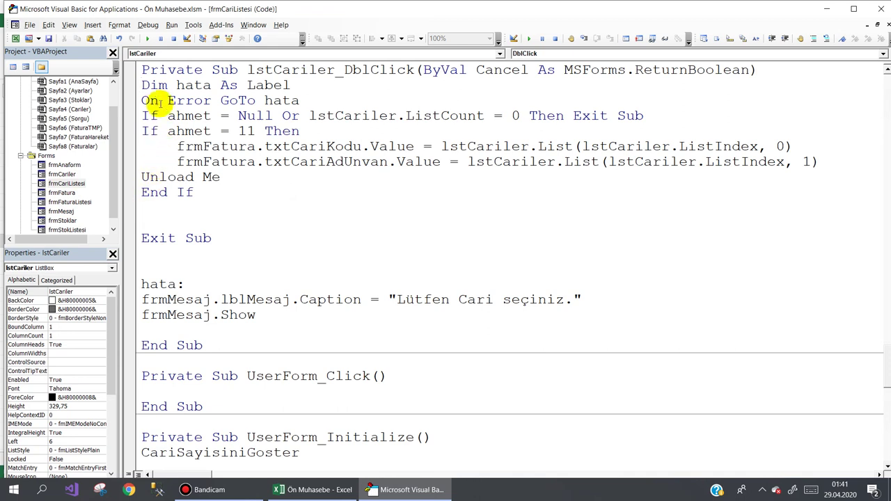
# Highlight the Dim hata, On Error GoTo hata, Exit Sub and 'Lütfen Cari seçiniz.' handler lines.
pyautogui.moveTo(142, 85); pyautogui.dragTo(290, 84)
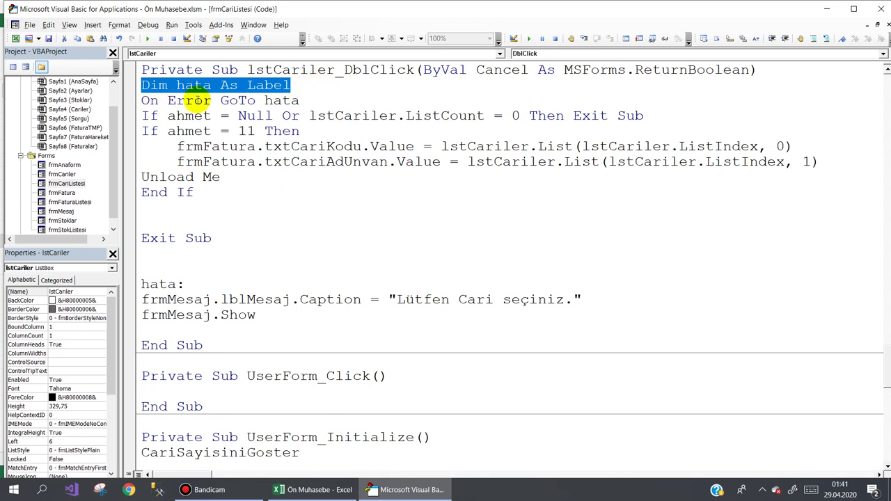
pyautogui.click(305, 101)
pyautogui.moveTo(306, 101); pyautogui.dragTo(136, 85)
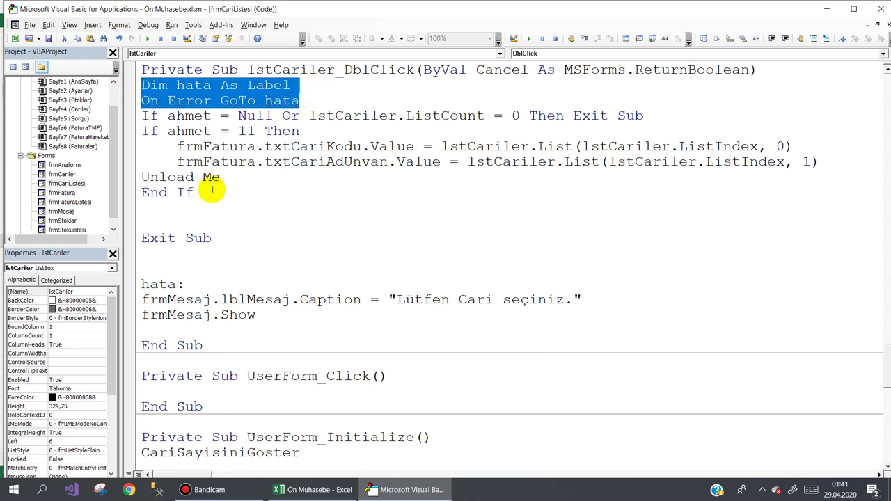
pyautogui.moveTo(141, 238); pyautogui.dragTo(227, 235)
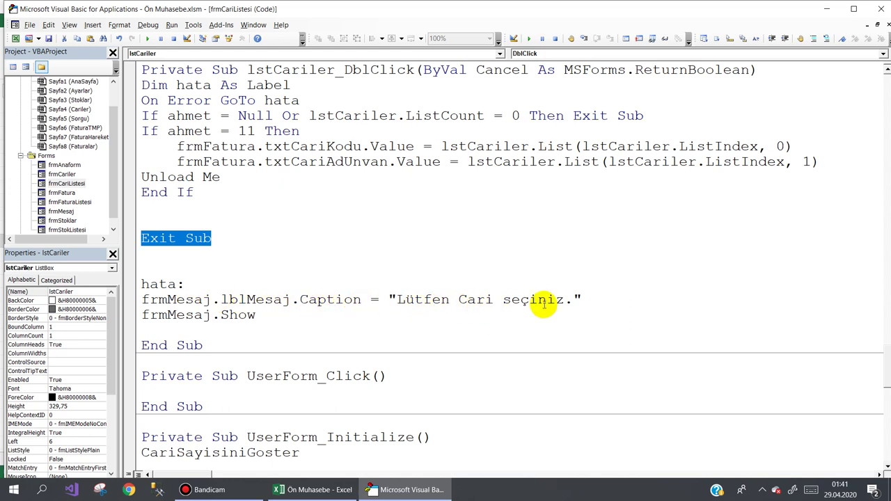
pyautogui.doubleClick(269, 316)
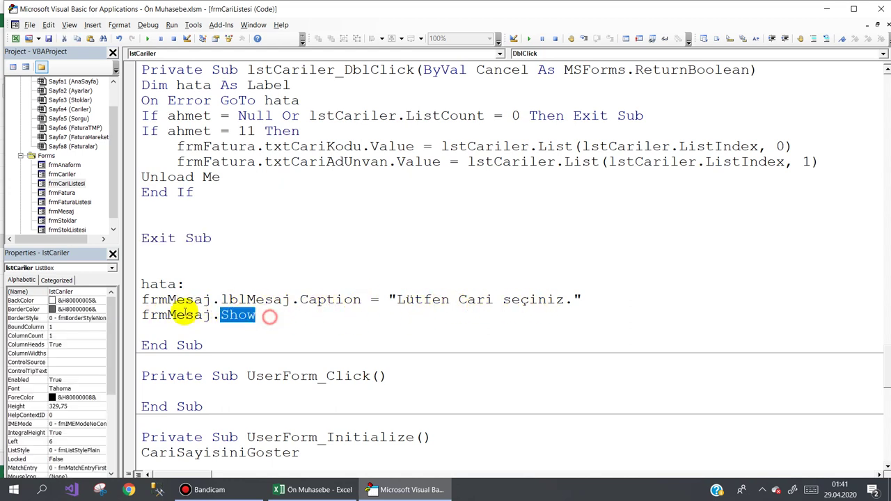
pyautogui.moveTo(182, 314); pyautogui.dragTo(132, 242)
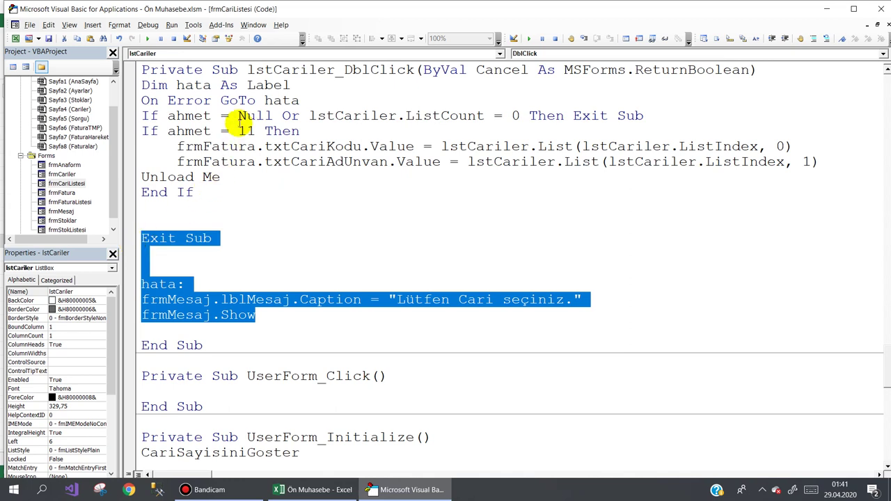
pyautogui.moveTo(142, 85); pyautogui.dragTo(301, 101)
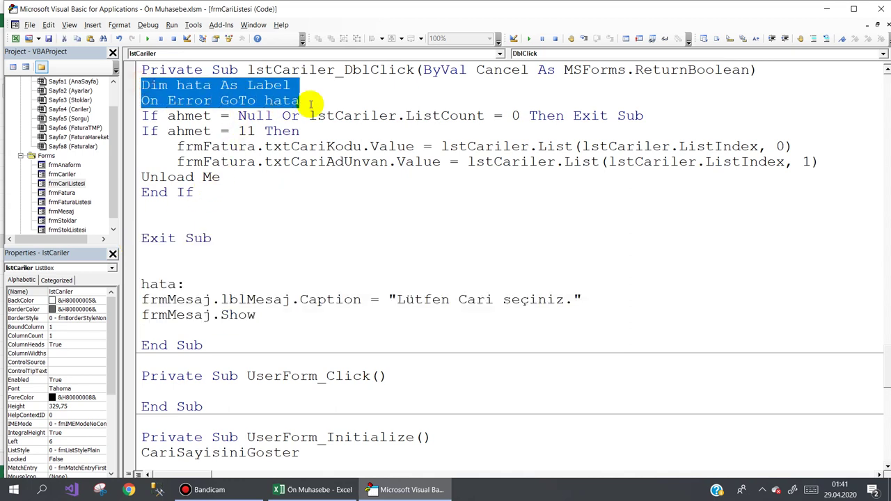
pyautogui.moveTo(116, 179); pyautogui.dragTo(115, 190)
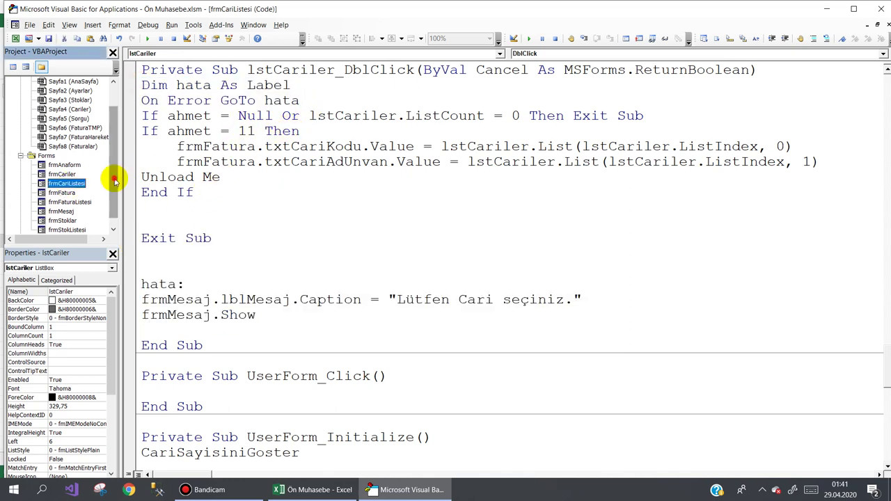
# Highlight the error handler in frmStokListesi's lstStoklar_DblClick code, then minimize the VBA editor.
pyautogui.doubleClick(66, 221)
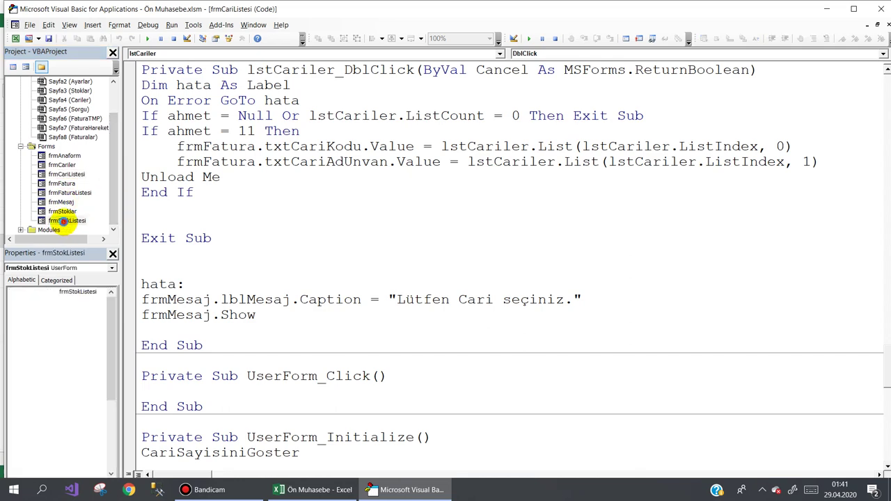
pyautogui.doubleClick(242, 157)
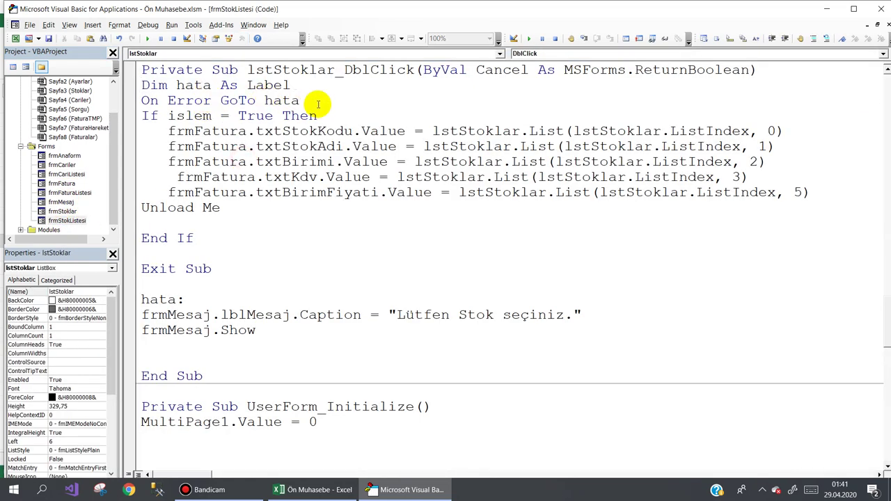
pyautogui.moveTo(301, 100)
pyautogui.mouseDown()
pyautogui.moveTo(130, 100)
pyautogui.moveTo(128, 91)
pyautogui.mouseUp()
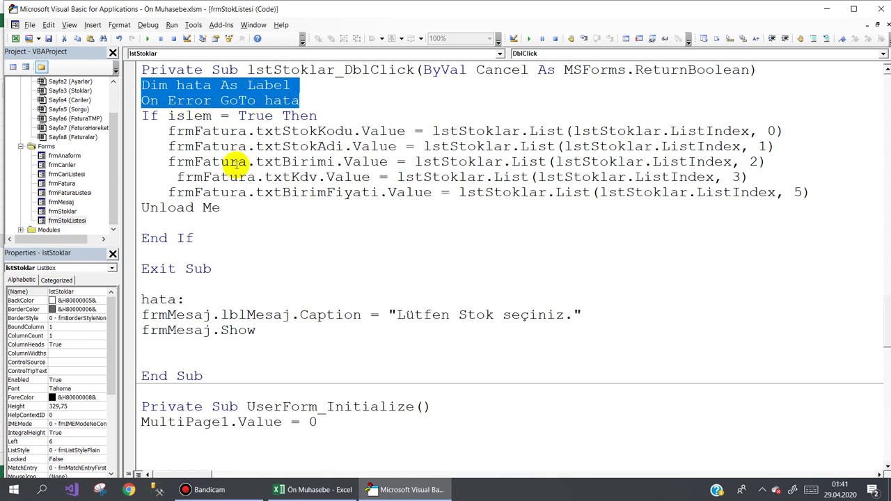
pyautogui.moveTo(142, 269); pyautogui.dragTo(288, 335)
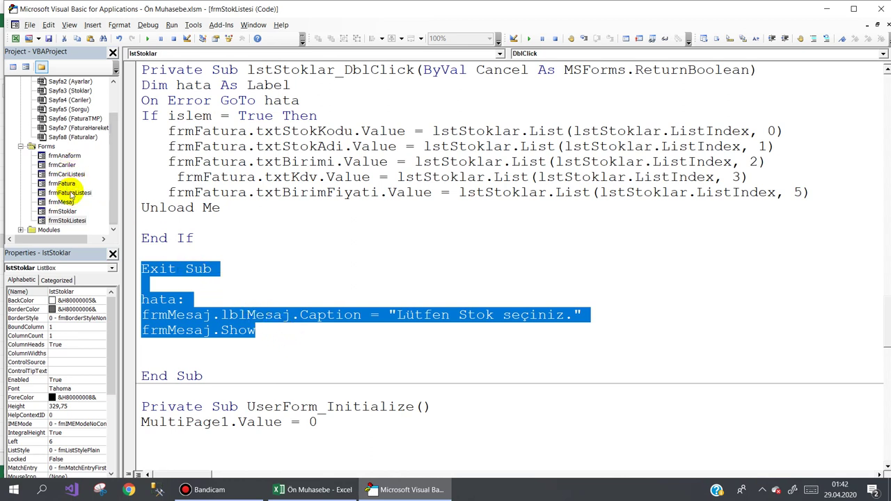
pyautogui.click(828, 8)
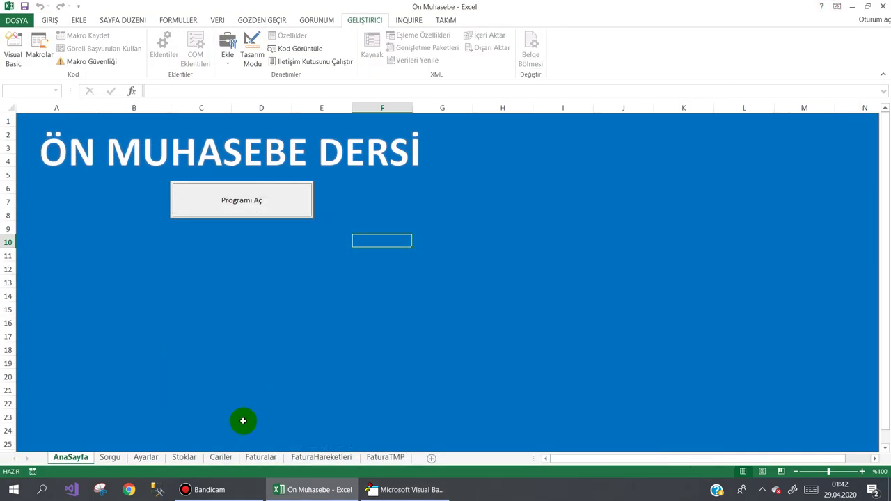
# Accidentally copy the FaturaTMP sheet, then delete the FaturaTMP (2) copy.
pyautogui.click(380, 458)
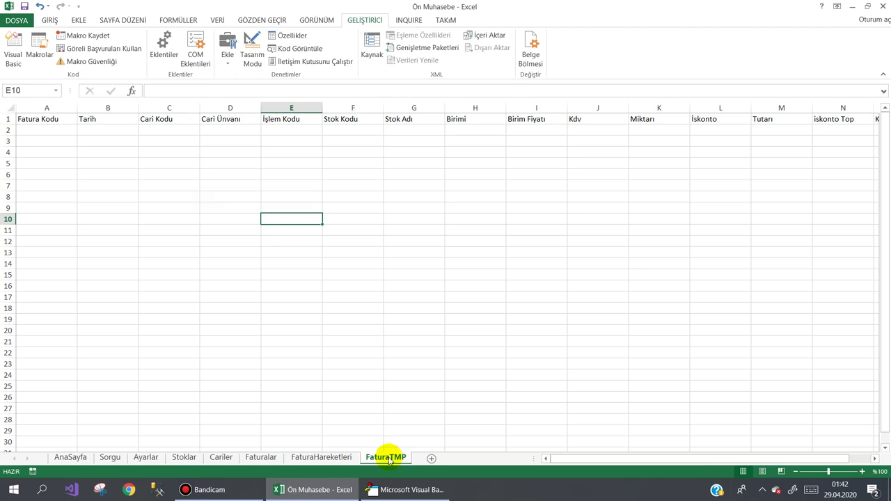
pyautogui.moveTo(431, 459); pyautogui.dragTo(428, 459)
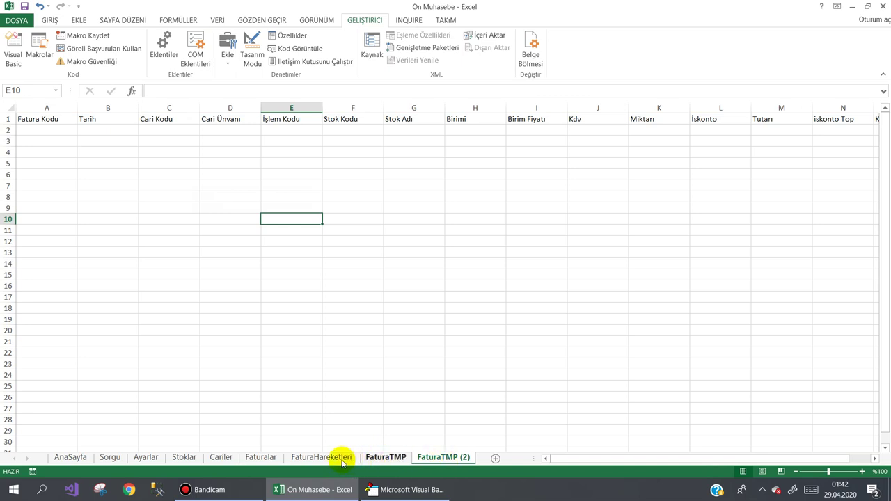
pyautogui.click(331, 460)
pyautogui.rightClick(446, 463)
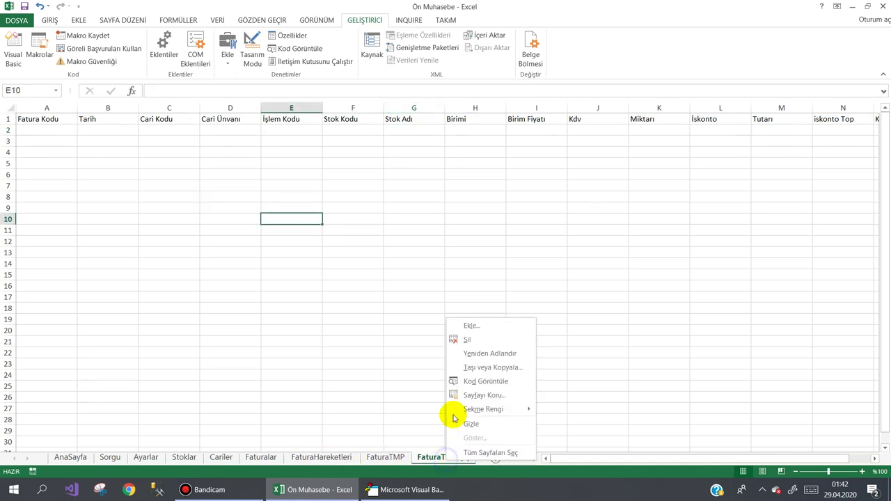
pyautogui.click(459, 341)
pyautogui.click(416, 275)
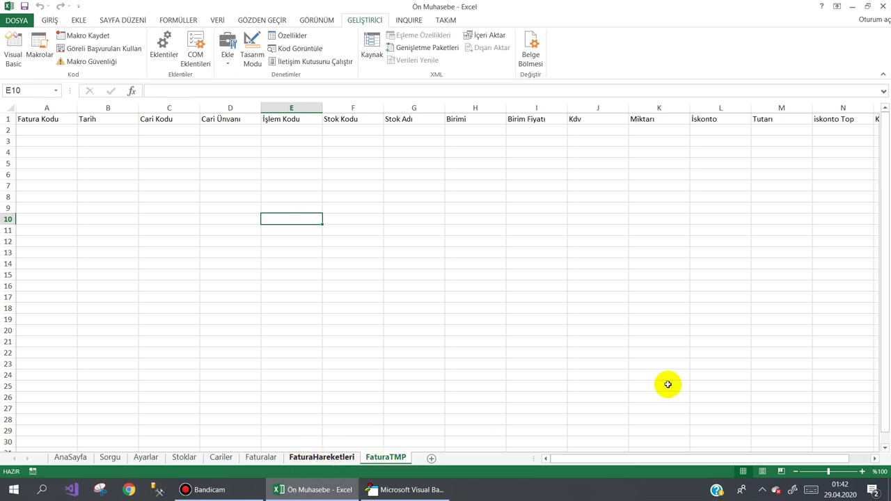
# Check the Kdv Toplamı header in column O, then switch to Faturalar.
pyautogui.moveTo(732, 458); pyautogui.dragTo(762, 459)
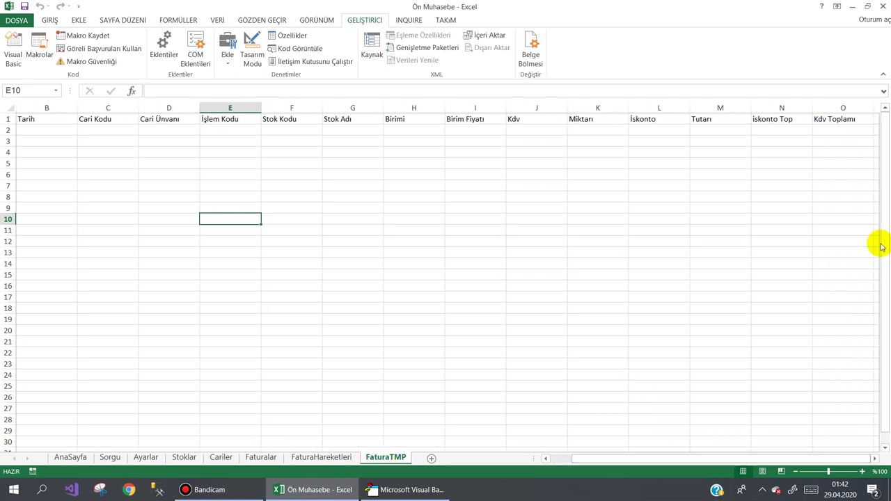
pyautogui.click(834, 120)
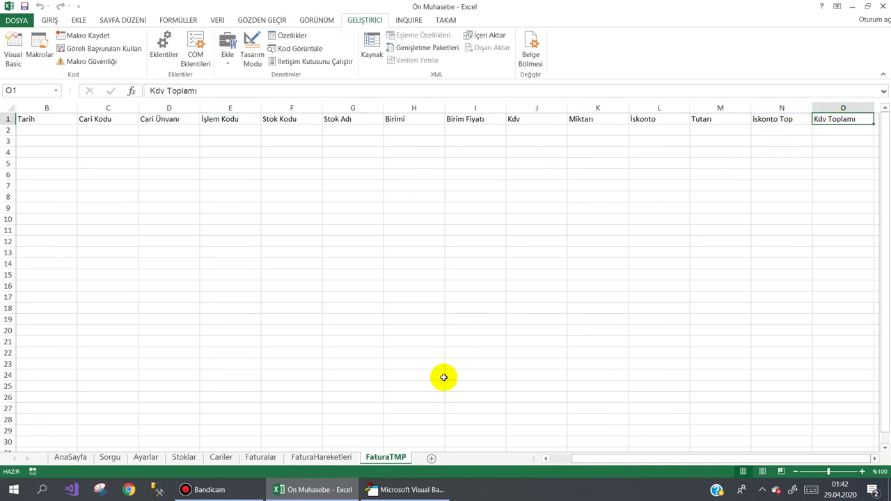
pyautogui.click(260, 459)
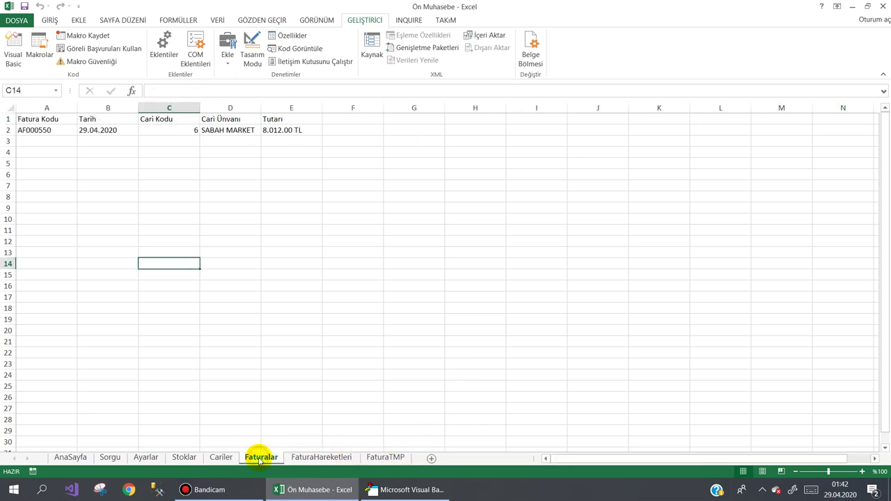
# Step through Faturalar headers A1:E1, from Fatura Kodu to Tutarı, then return to VBA.
pyautogui.click(31, 119)
pyautogui.click(93, 120)
pyautogui.click(154, 119)
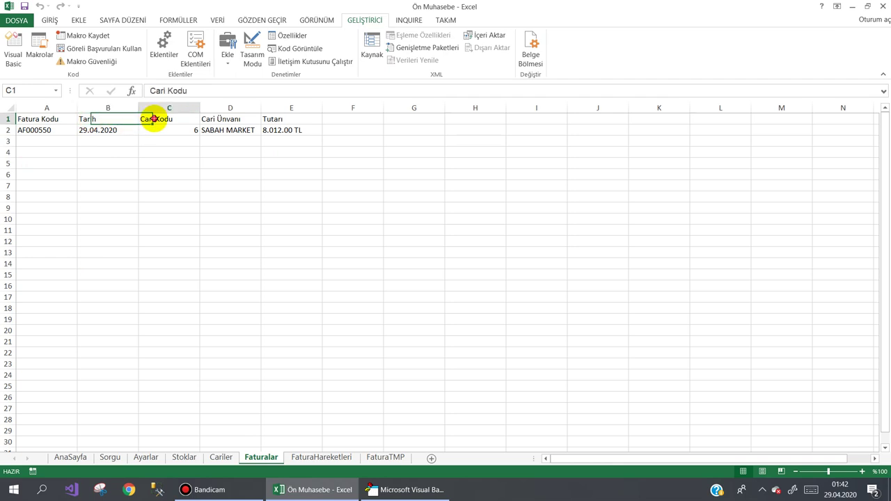
pyautogui.click(223, 119)
pyautogui.click(282, 119)
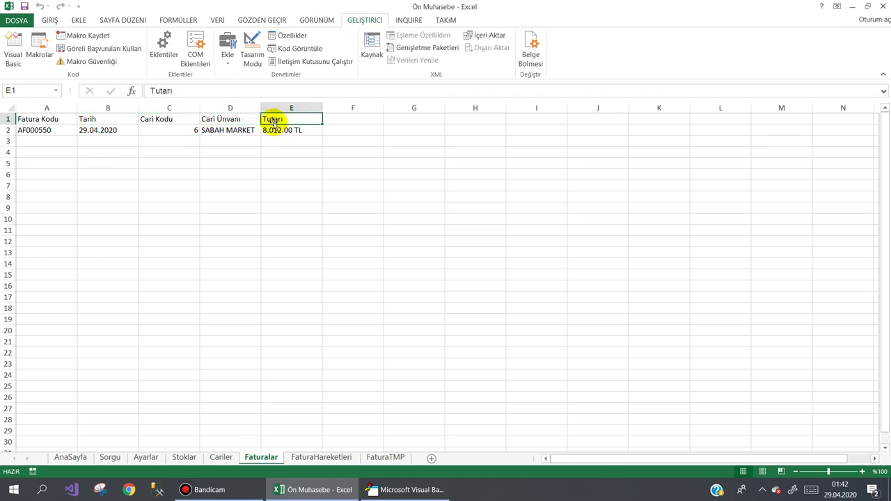
pyautogui.moveTo(62, 119); pyautogui.dragTo(276, 119)
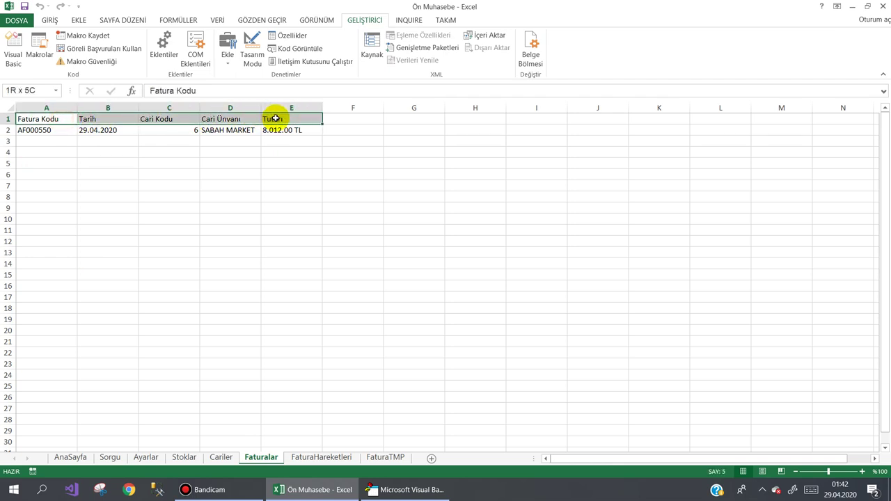
pyautogui.click(390, 490)
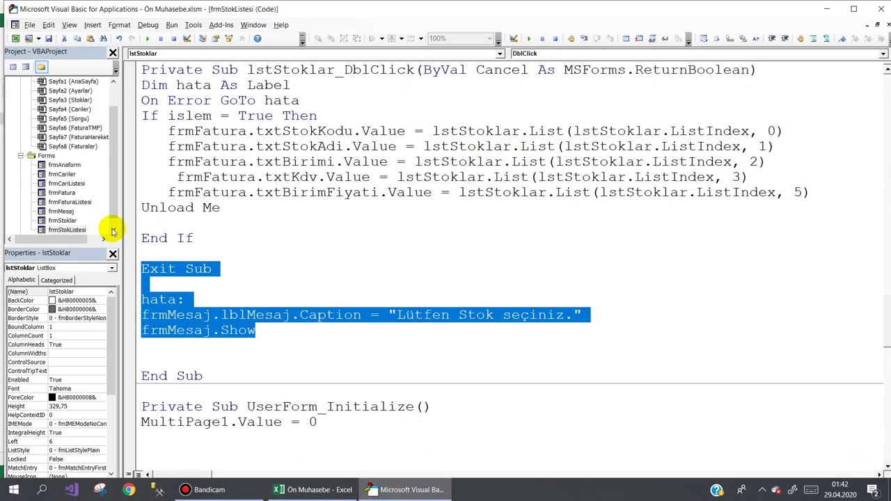
# Check that txtKdv is Enabled on the frmFatura form, then view the Ekle button's btnEkle_Click code.
pyautogui.doubleClick(61, 192)
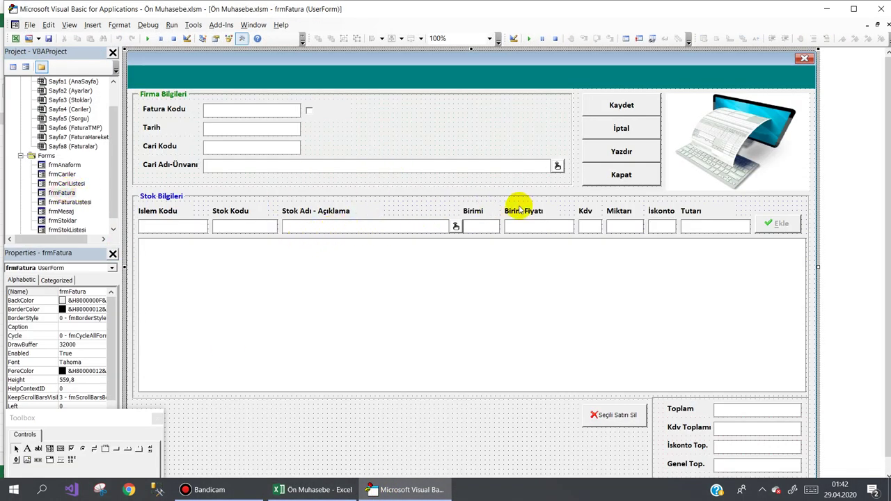
pyautogui.click(589, 228)
pyautogui.moveTo(109, 418); pyautogui.dragTo(331, 409)
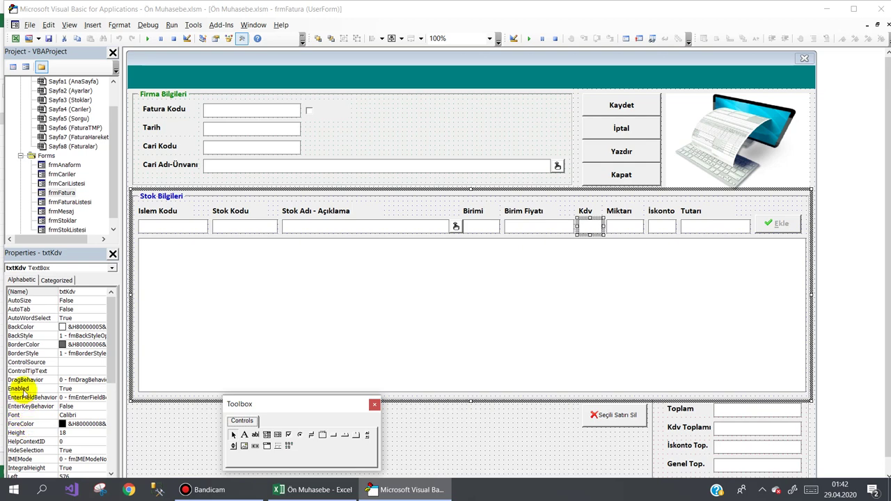
pyautogui.click(20, 389)
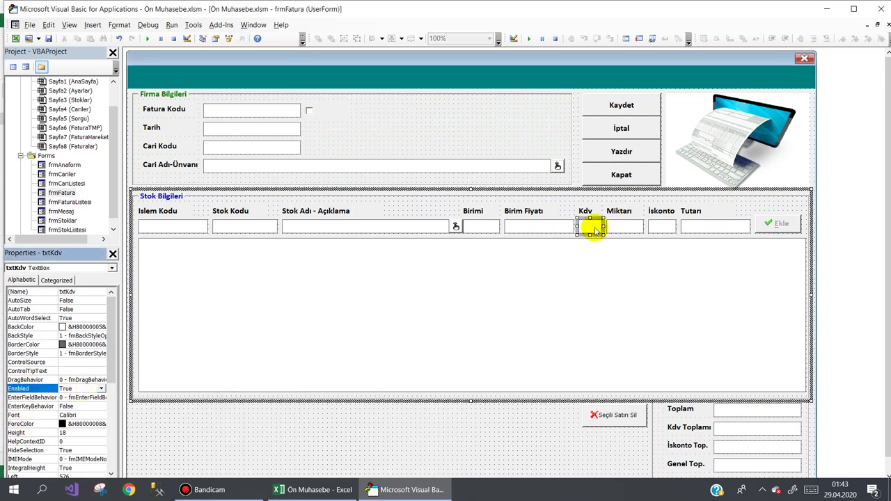
pyautogui.doubleClick(777, 222)
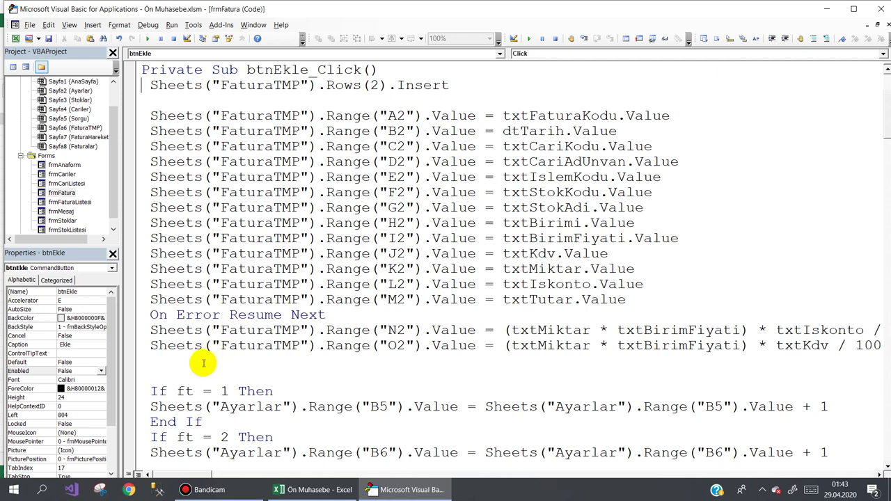
# Highlight the AlisFaturasiStokListele and AltToplamHesapla calls at the end of btnEkle_Click.
pyautogui.scroll(-3, 203, 362)
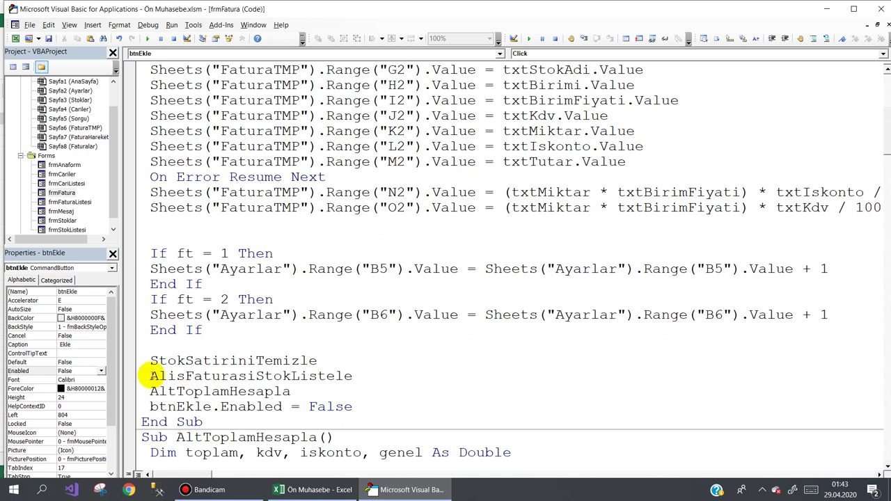
pyautogui.moveTo(150, 376); pyautogui.dragTo(346, 376)
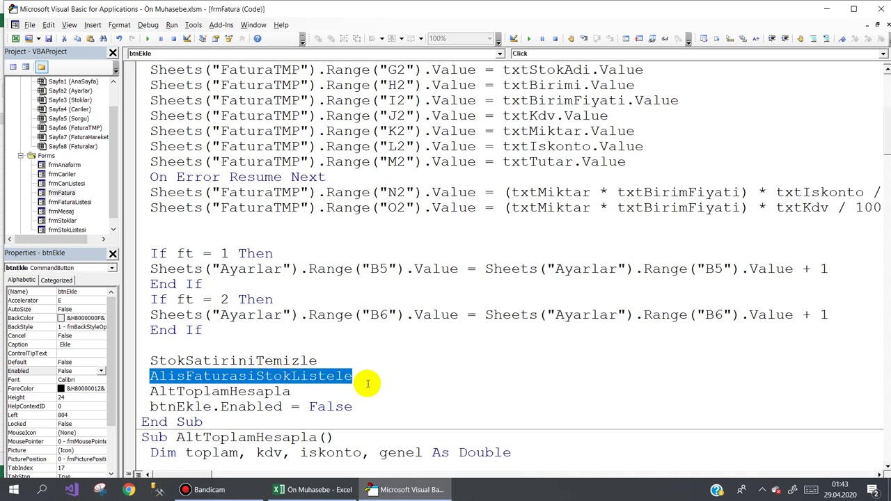
pyautogui.moveTo(367, 383); pyautogui.dragTo(368, 385)
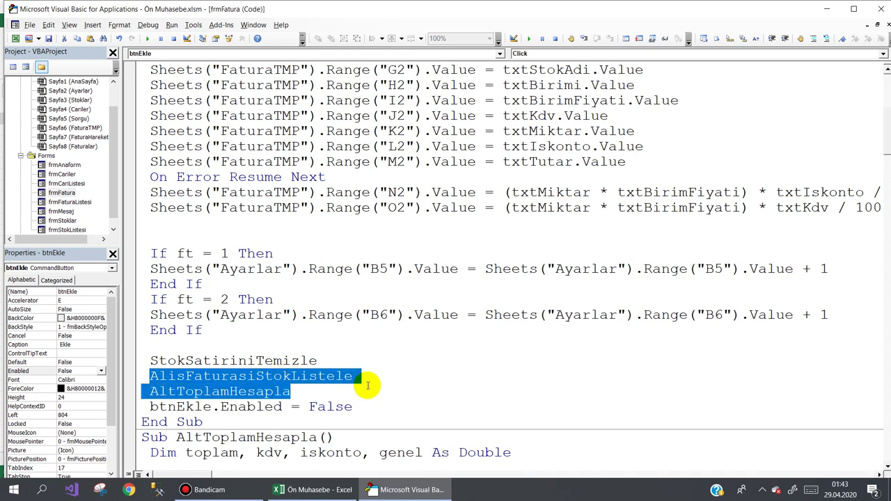
pyautogui.click(204, 392)
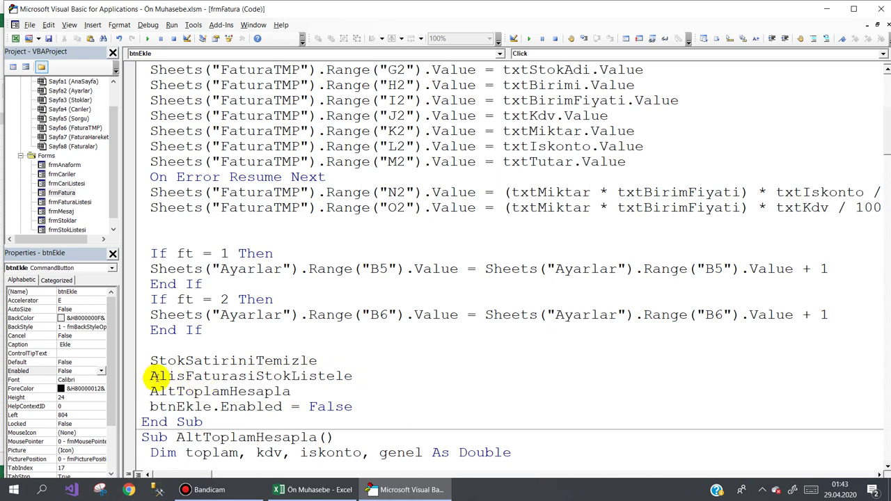
# Move down to the AltToplamHesapla subroutine and review its variable declarations.
pyautogui.scroll(-1, 156, 376)
pyautogui.scroll(-1, 157, 376)
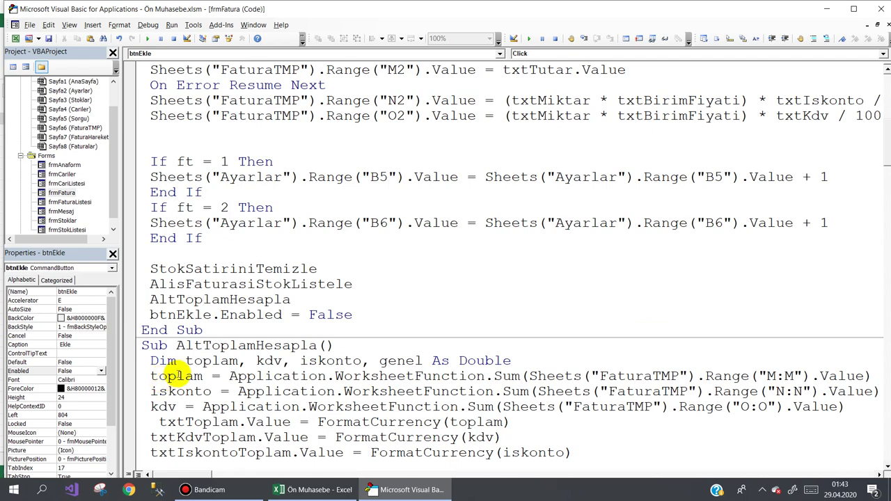
pyautogui.scroll(-1, 267, 345)
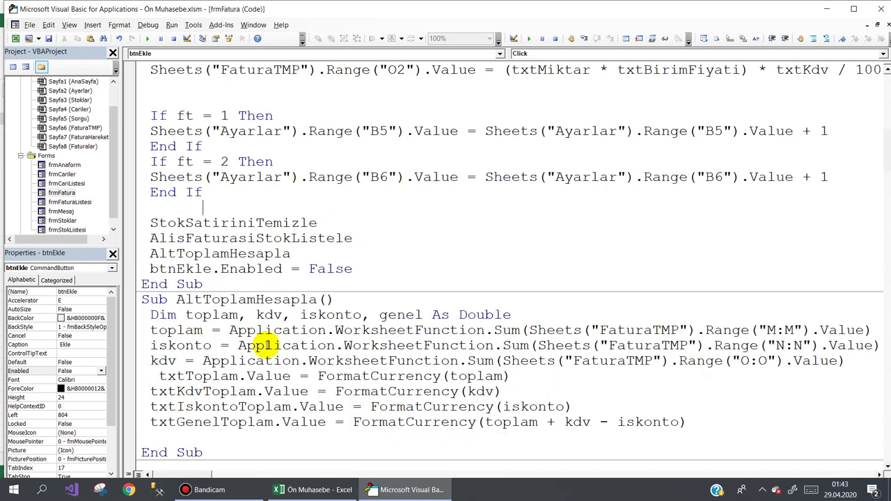
pyautogui.scroll(-1, 267, 345)
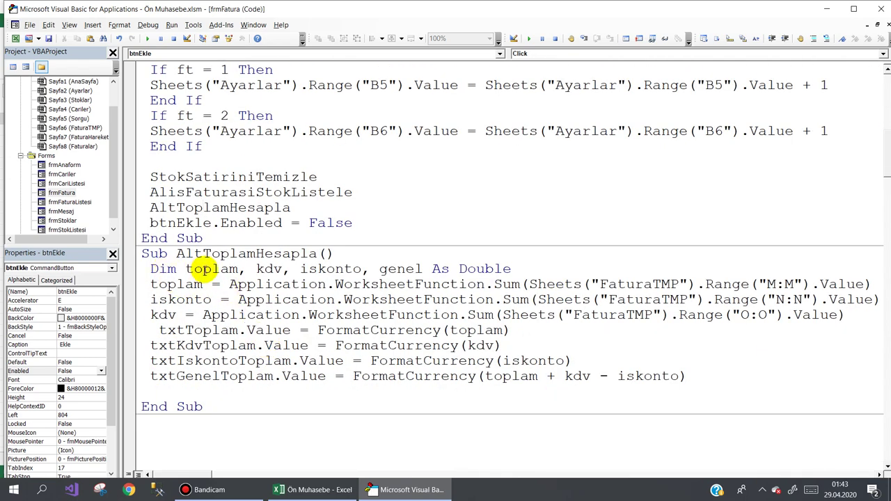
pyautogui.click(202, 269)
pyautogui.click(262, 269)
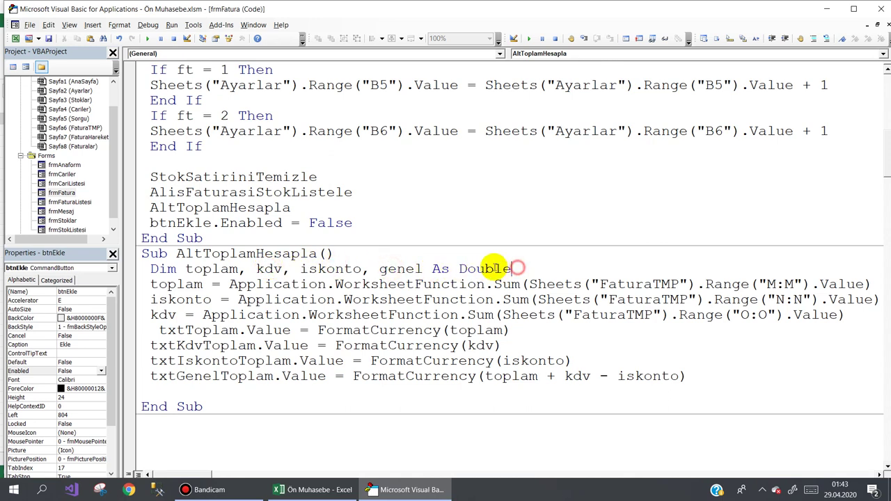
pyautogui.moveTo(515, 269); pyautogui.dragTo(180, 270)
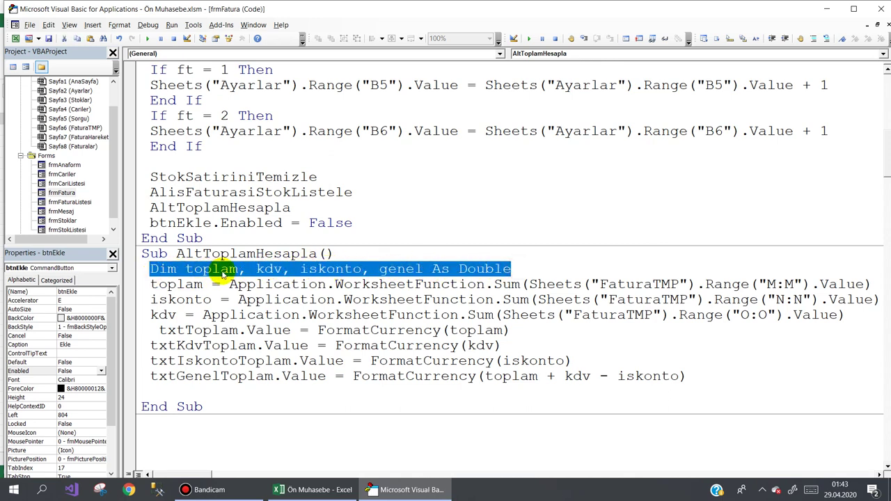
pyautogui.click(167, 284)
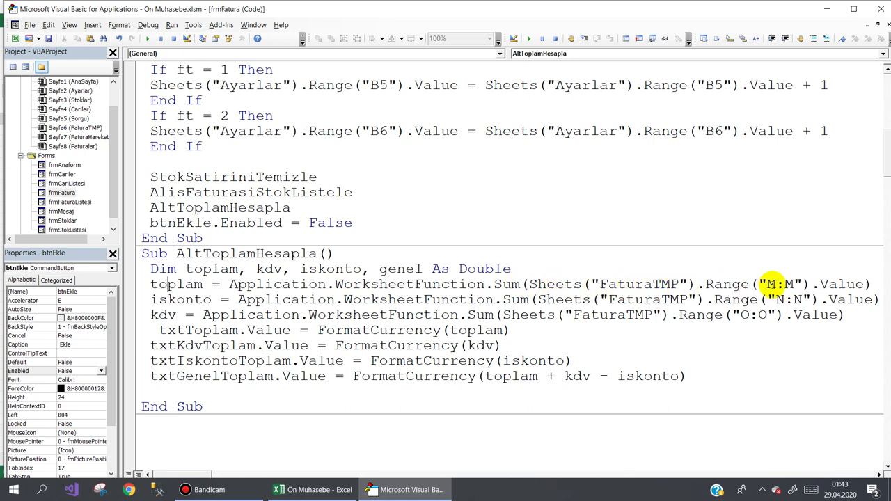
pyautogui.moveTo(207, 472)
pyautogui.mouseDown()
pyautogui.moveTo(219, 472)
pyautogui.moveTo(188, 472)
pyautogui.mouseUp()
# Match FaturaTMP column M (Tutarı) and column N (iskonto Top) against the code's Range strings.
pyautogui.click(312, 489)
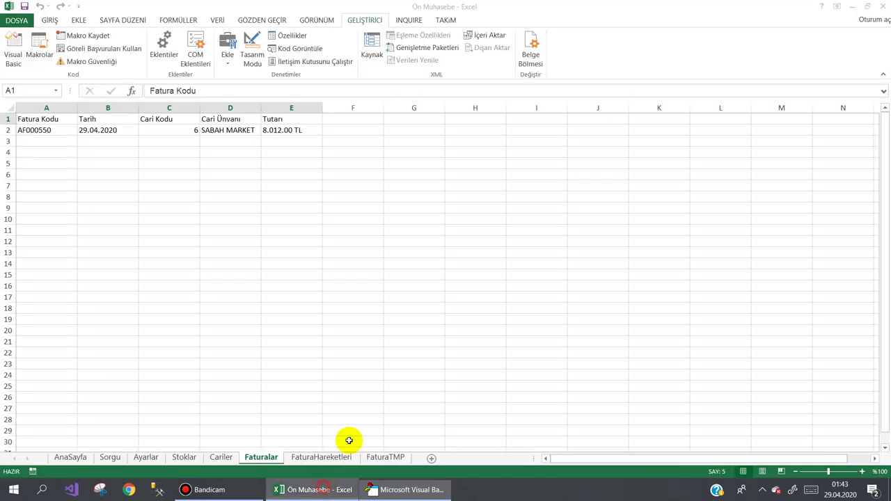
pyautogui.click(387, 458)
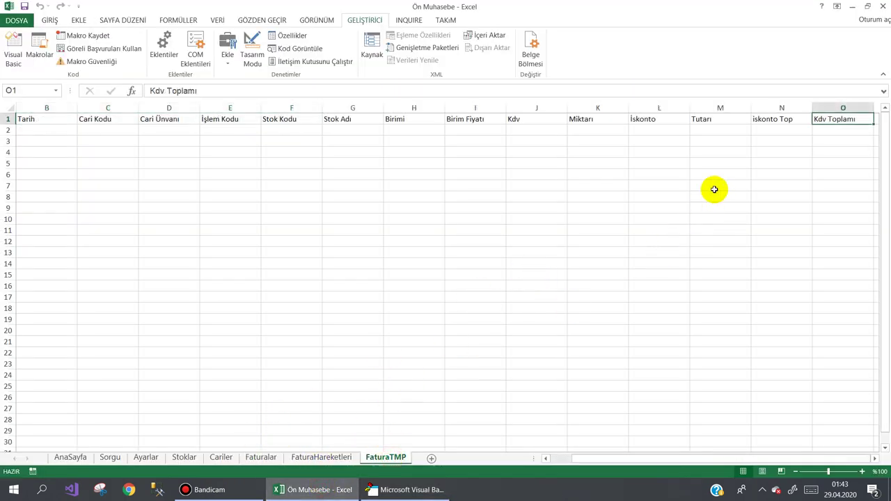
pyautogui.click(718, 109)
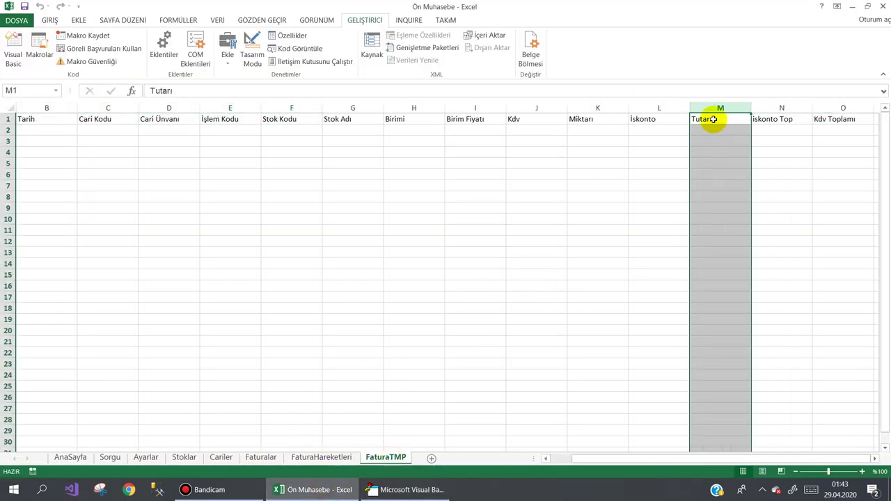
pyautogui.click(404, 490)
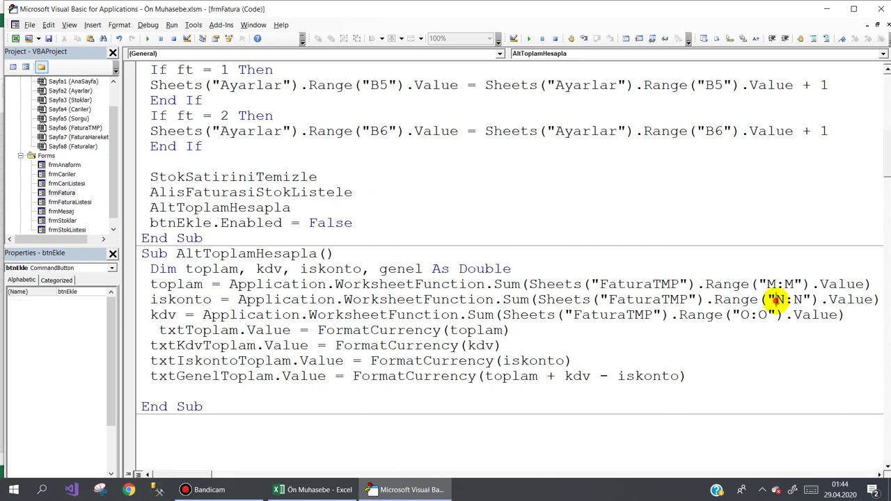
pyautogui.moveTo(775, 299); pyautogui.dragTo(802, 299)
pyautogui.click(427, 498)
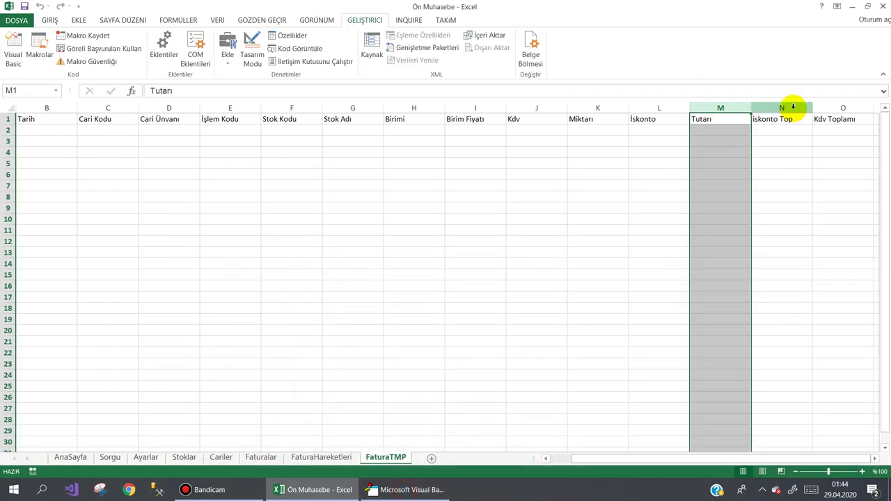
pyautogui.click(787, 108)
pyautogui.click(408, 489)
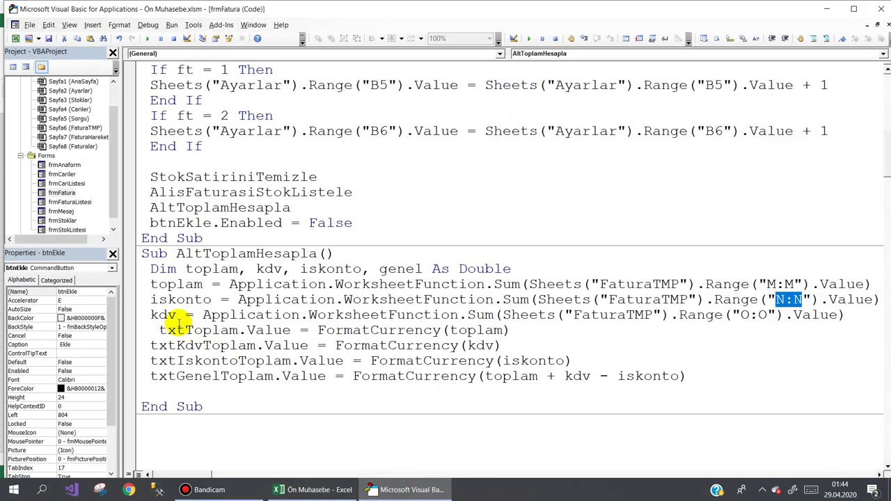
# Check the kdv line's O:O range against the FaturaTMP sheet.
pyautogui.moveTo(151, 315); pyautogui.dragTo(202, 315)
pyautogui.moveTo(277, 315); pyautogui.dragTo(449, 315)
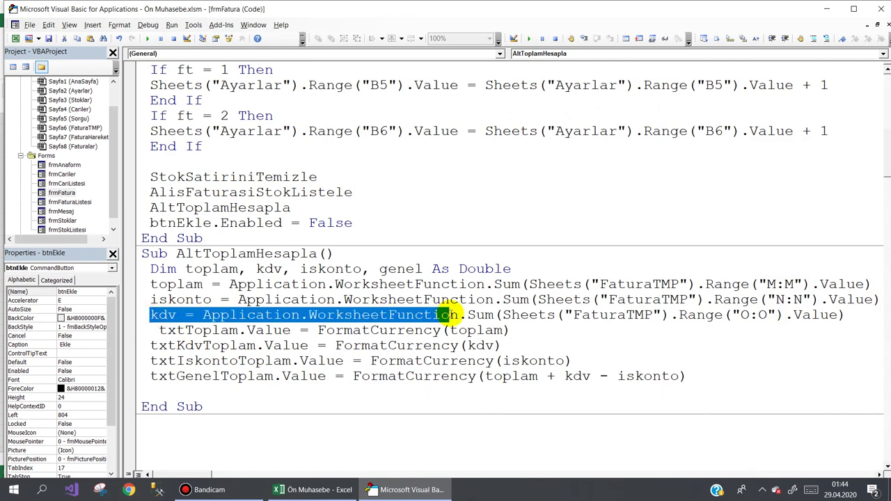
pyautogui.click(742, 315)
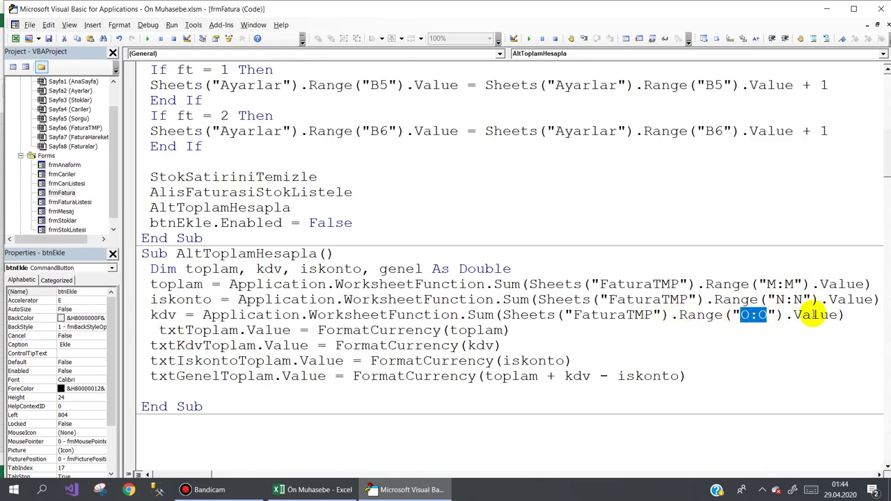
pyautogui.click(429, 489)
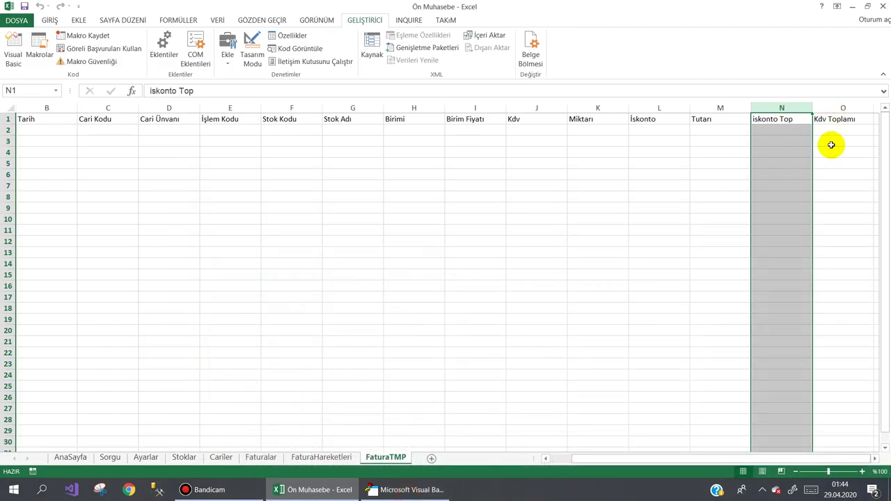
pyautogui.click(409, 487)
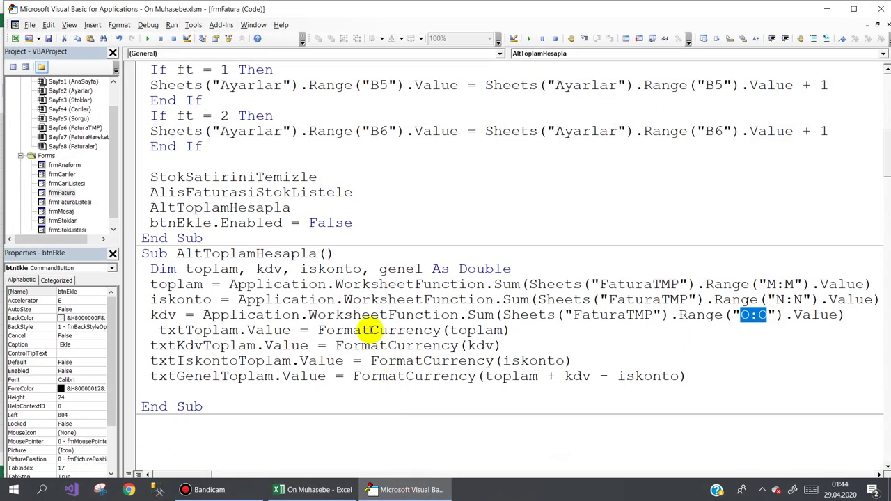
pyautogui.scroll(1, 333, 211)
# Review the O2 VAT formula line, including its quantity and unit price terms.
pyautogui.scroll(1, 333, 211)
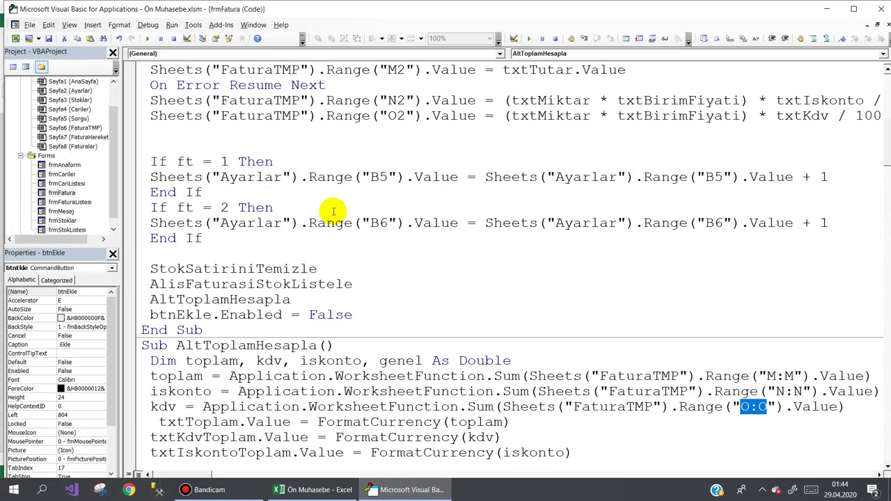
pyautogui.scroll(1, 277, 132)
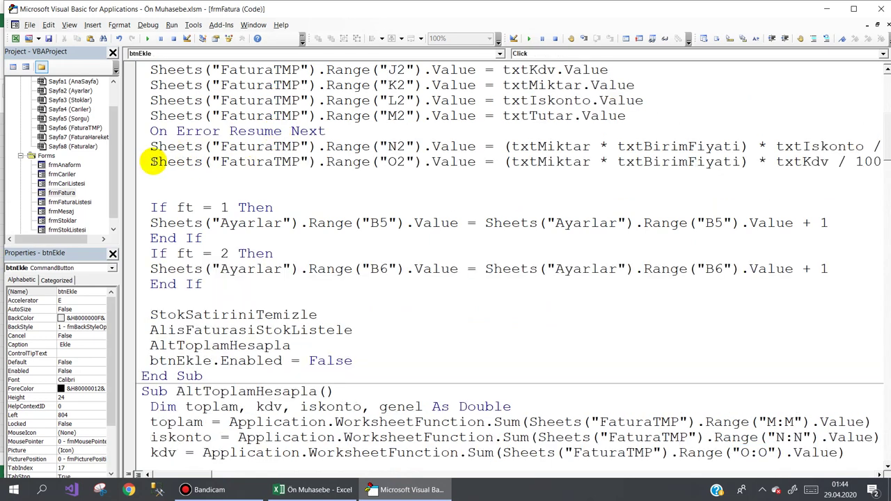
pyautogui.moveTo(155, 162); pyautogui.dragTo(410, 162)
pyautogui.click(539, 163)
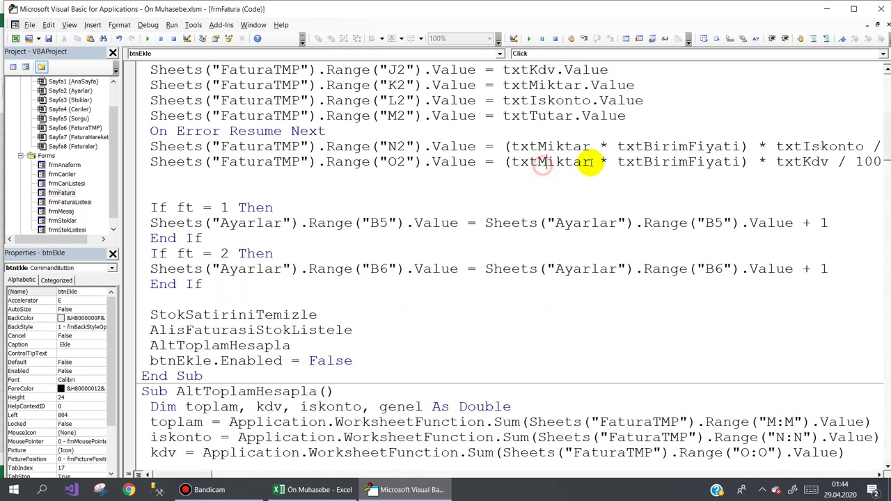
pyautogui.click(680, 162)
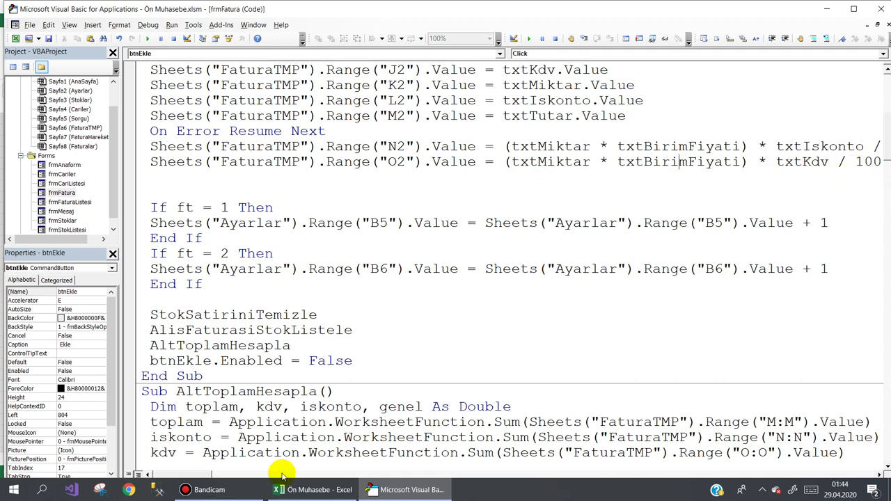
pyautogui.moveTo(200, 477); pyautogui.dragTo(210, 478)
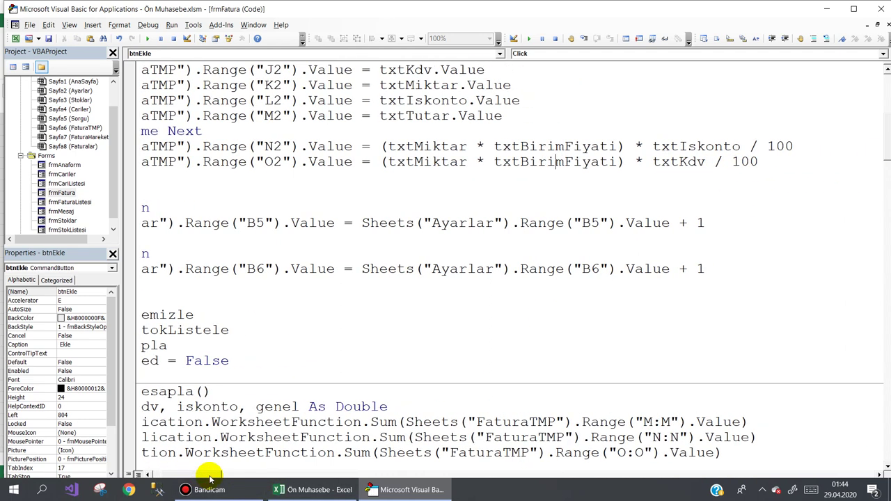
pyautogui.moveTo(762, 161); pyautogui.dragTo(136, 167)
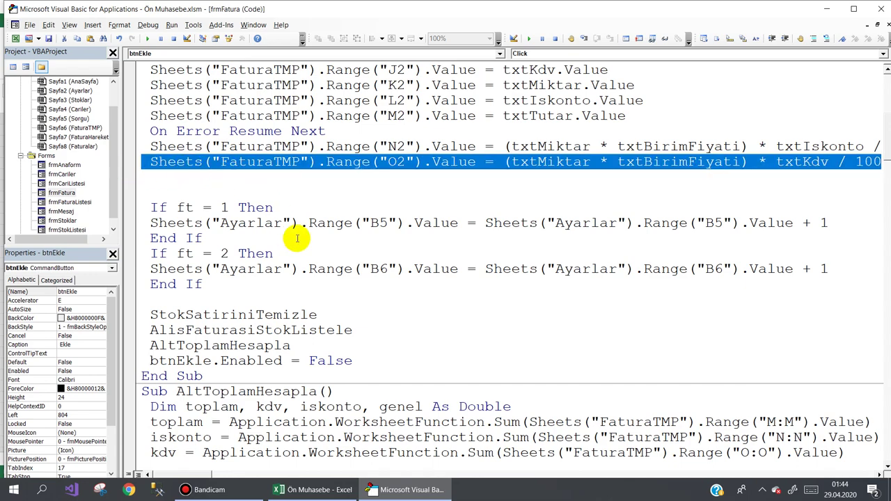
# Delete the extra indent before the txtToplam line in AltToplamHesapla.
pyautogui.scroll(-1, 297, 239)
pyautogui.scroll(-1, 298, 238)
pyautogui.scroll(-1, 297, 239)
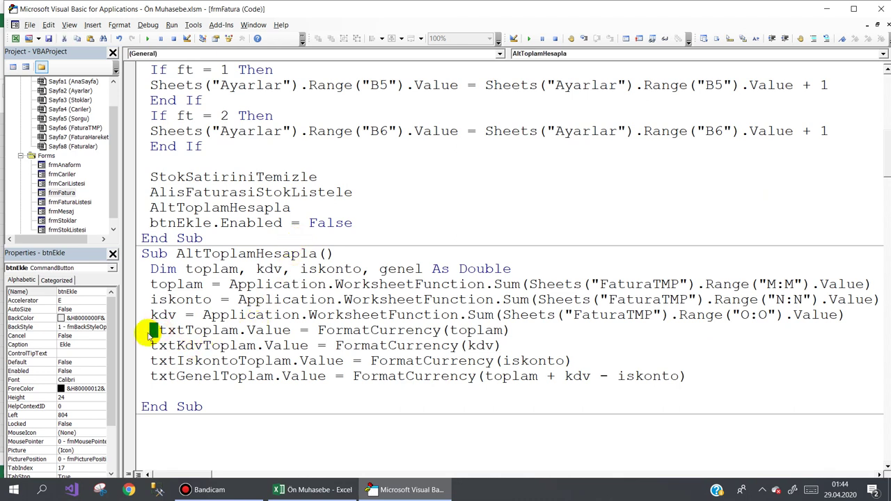
pyautogui.press('Delete')
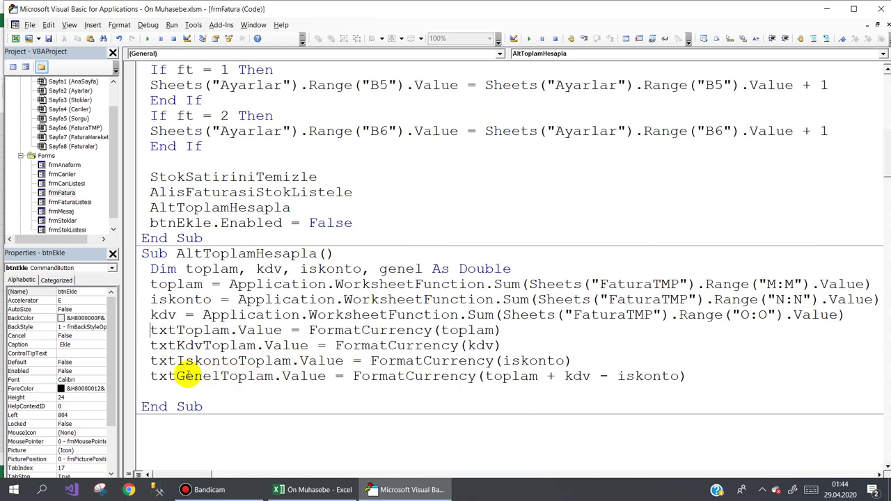
pyautogui.doubleClick(61, 192)
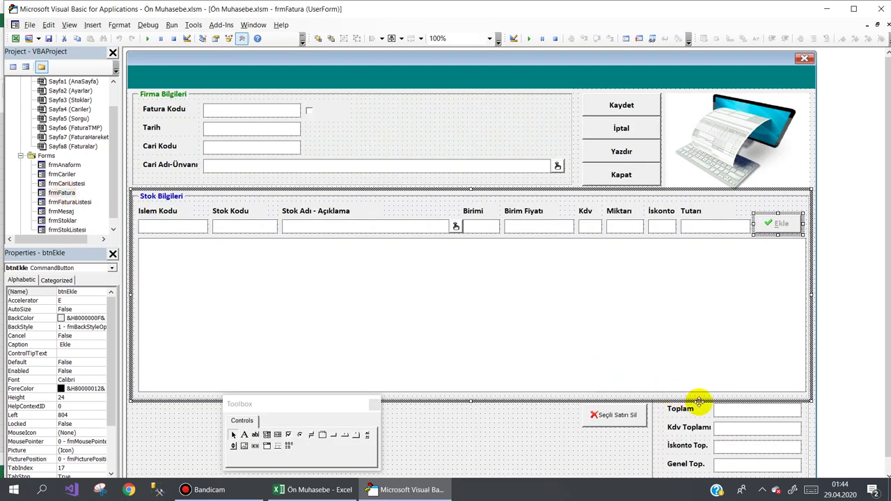
pyautogui.click(749, 413)
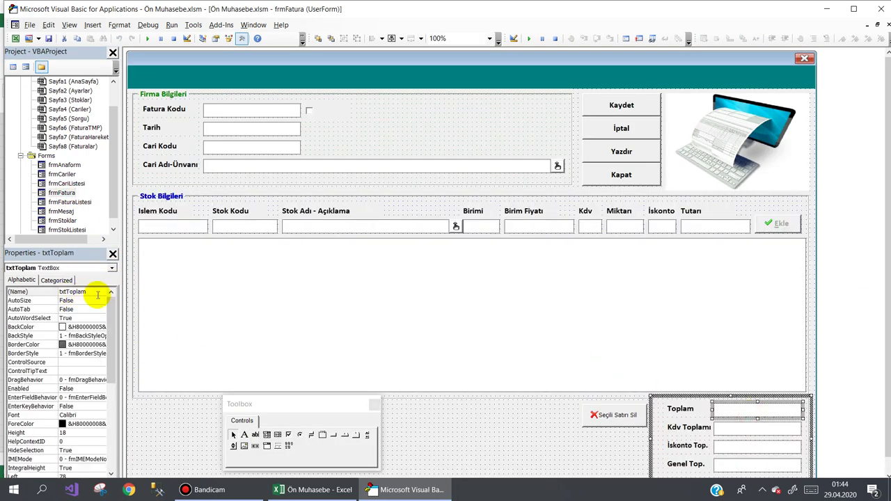
pyautogui.click(739, 431)
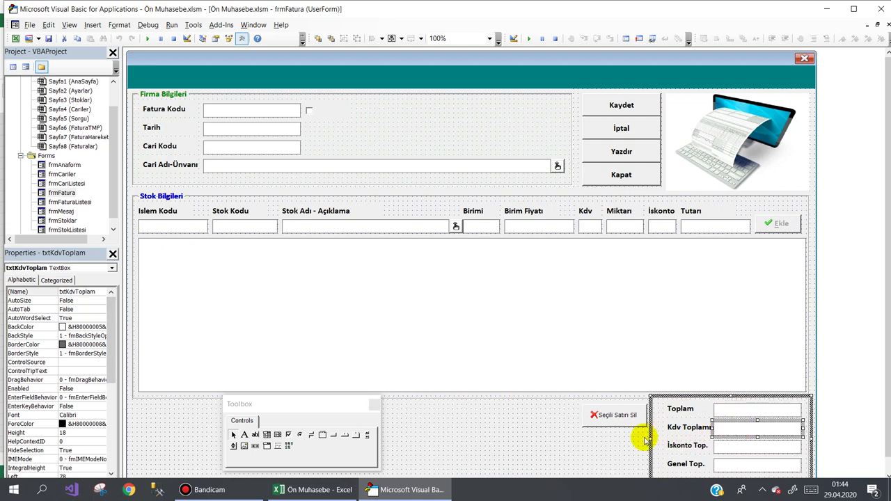
pyautogui.click(724, 450)
pyautogui.click(750, 468)
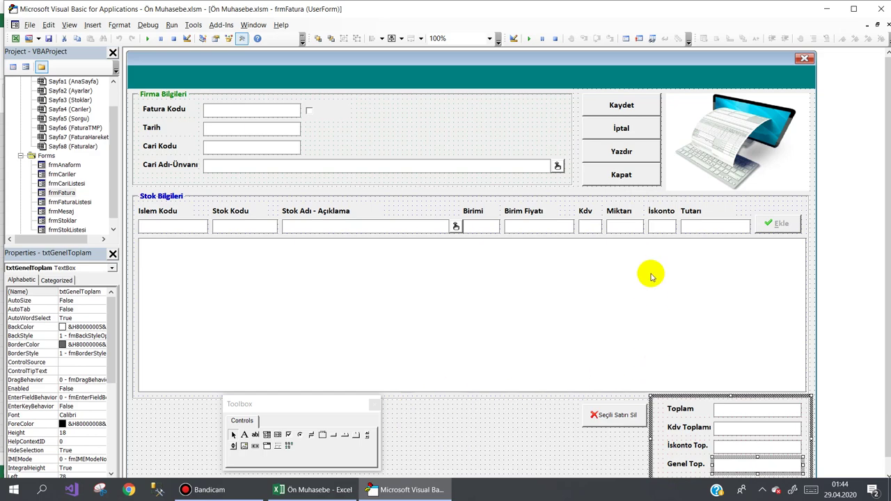
pyautogui.doubleClick(769, 223)
pyautogui.moveTo(889, 139); pyautogui.dragTo(886, 180)
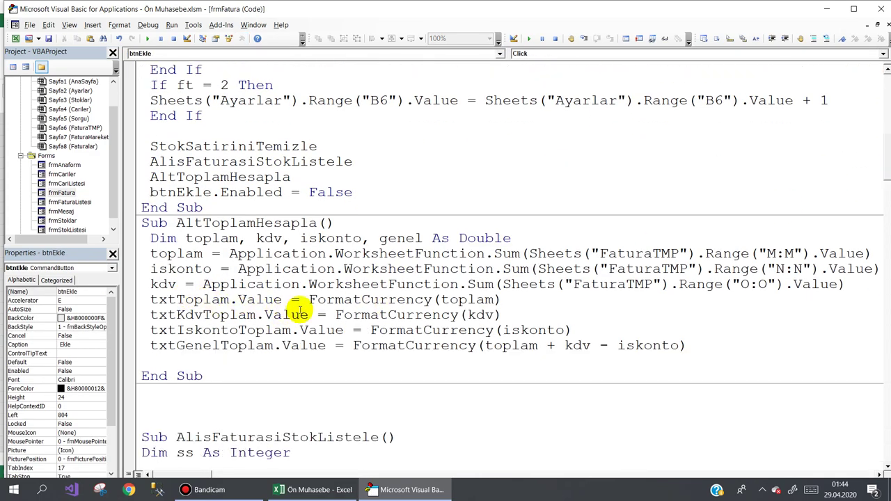
pyautogui.doubleClick(442, 300)
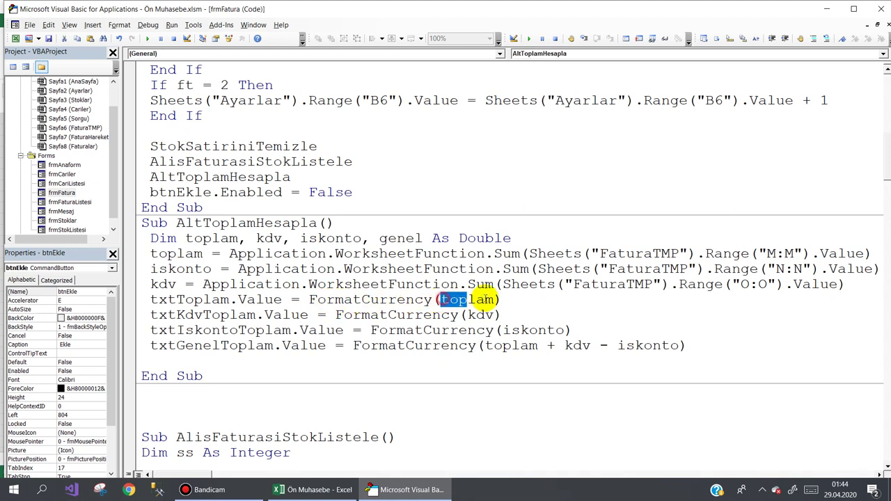
pyautogui.doubleClick(167, 255)
pyautogui.click(433, 299)
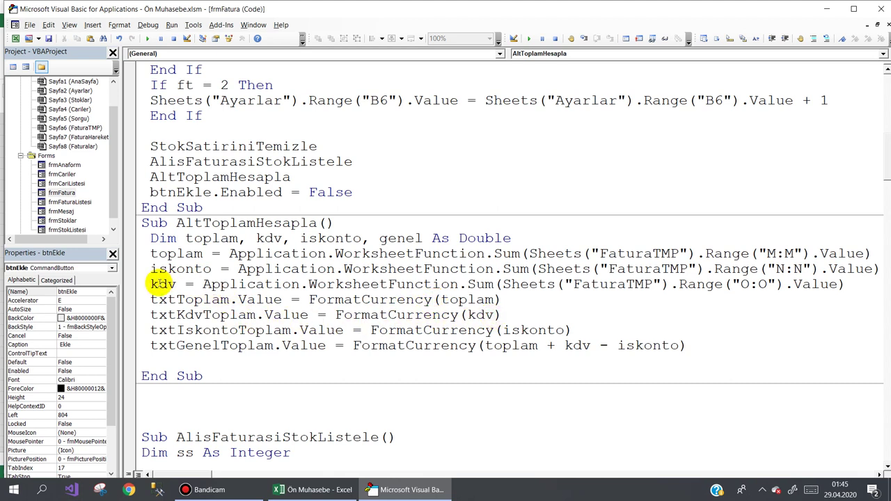
pyautogui.doubleClick(154, 284)
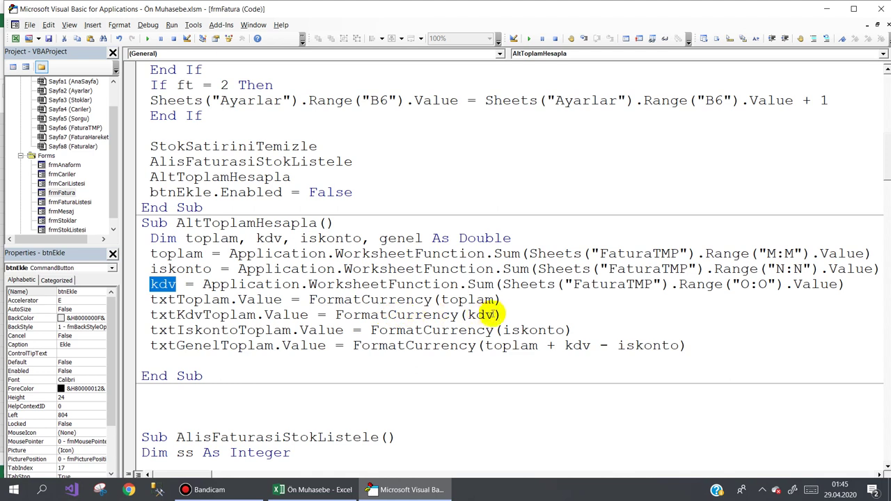
pyautogui.moveTo(500, 314); pyautogui.dragTo(348, 315)
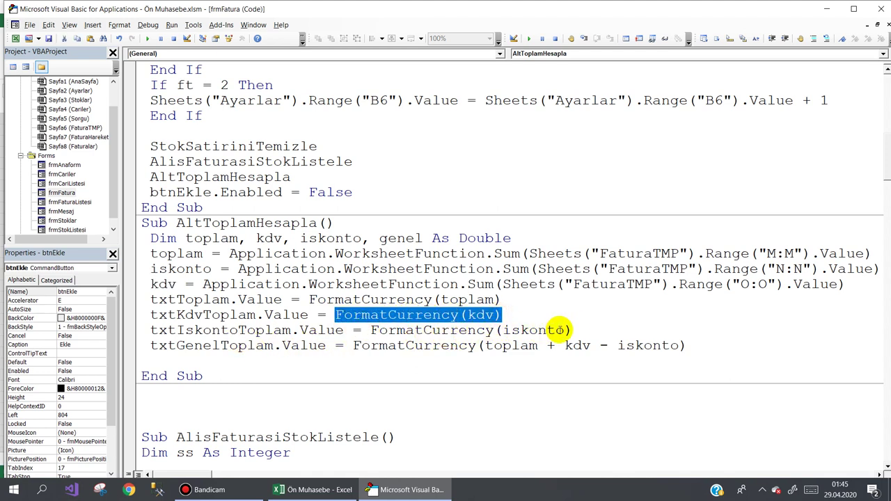
pyautogui.moveTo(571, 330); pyautogui.dragTo(512, 330)
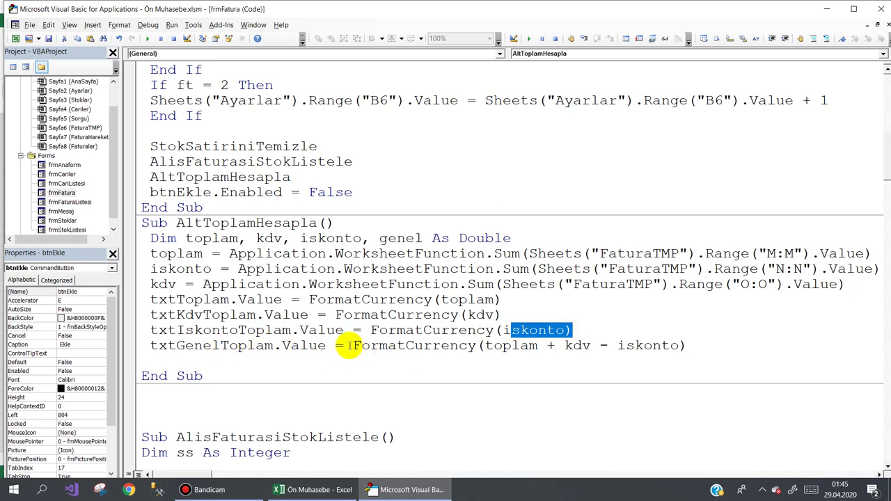
pyautogui.moveTo(352, 346); pyautogui.dragTo(486, 346)
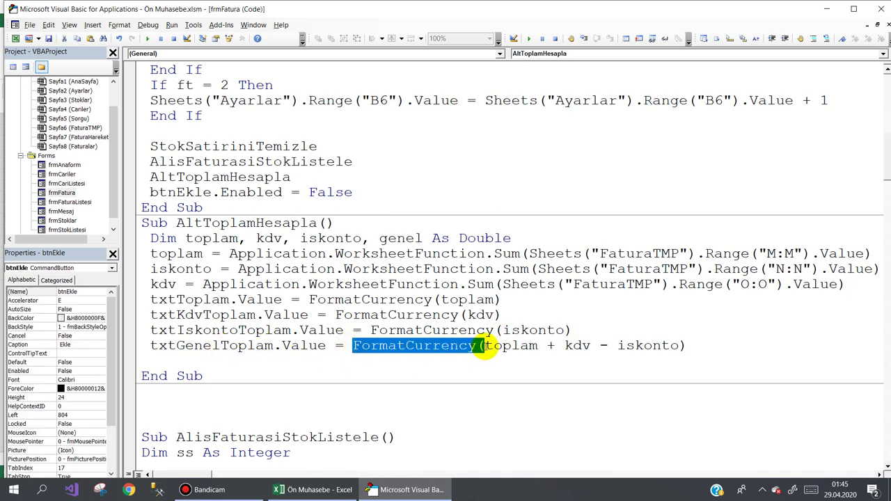
pyautogui.click(500, 346)
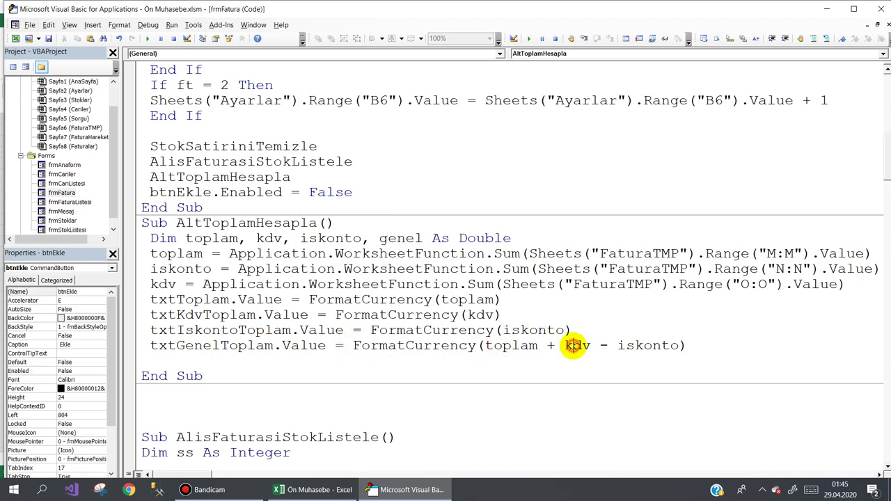
pyautogui.moveTo(686, 346); pyautogui.dragTo(158, 346)
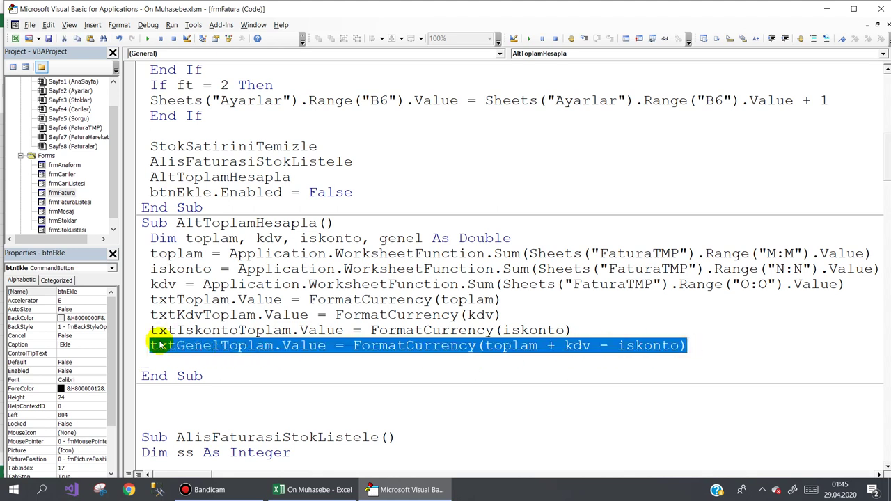
pyautogui.scroll(-1, 245, 307)
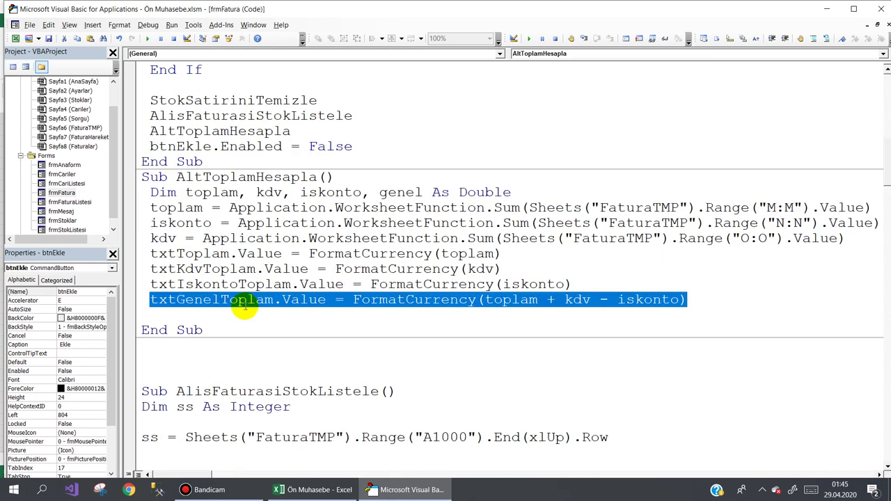
pyautogui.scroll(-1, 245, 307)
pyautogui.scroll(-1, 245, 306)
pyautogui.scroll(-1, 245, 306)
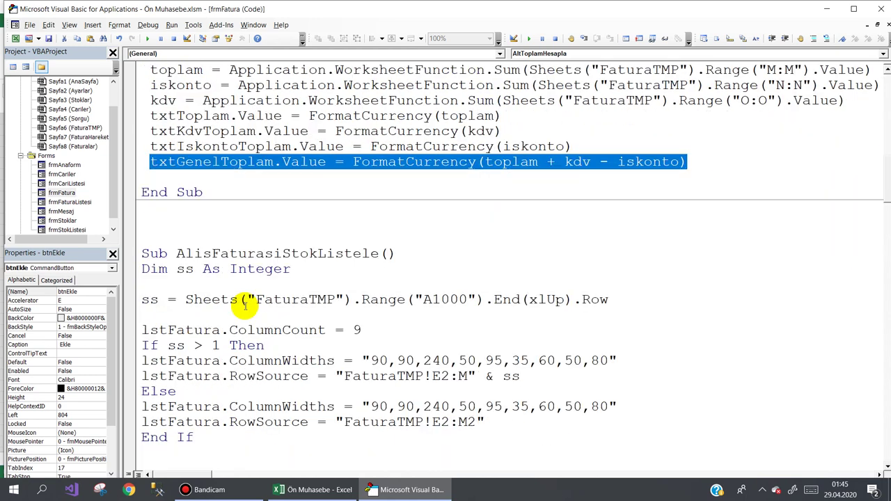
# Select lstFatura's ColumnWidths values in AlisFaturasiStokListele, then inspect lstFatura on the frmFatura design.
pyautogui.scroll(-1, 246, 304)
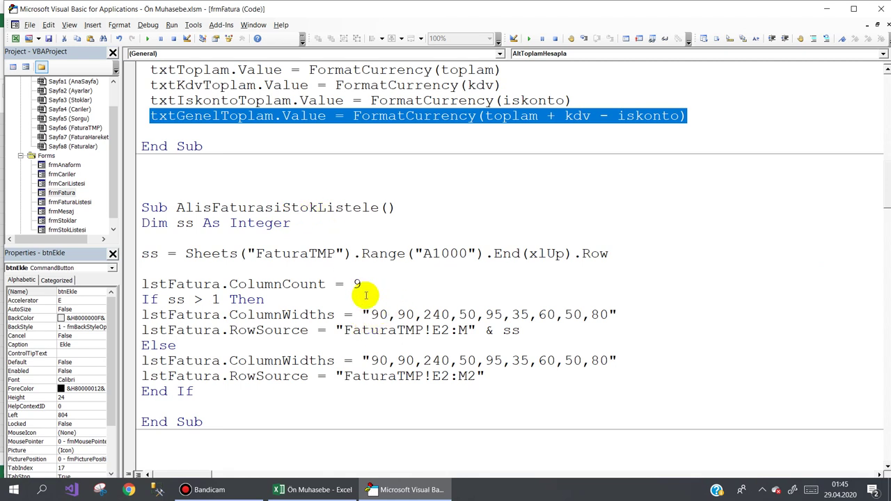
pyautogui.click(397, 315)
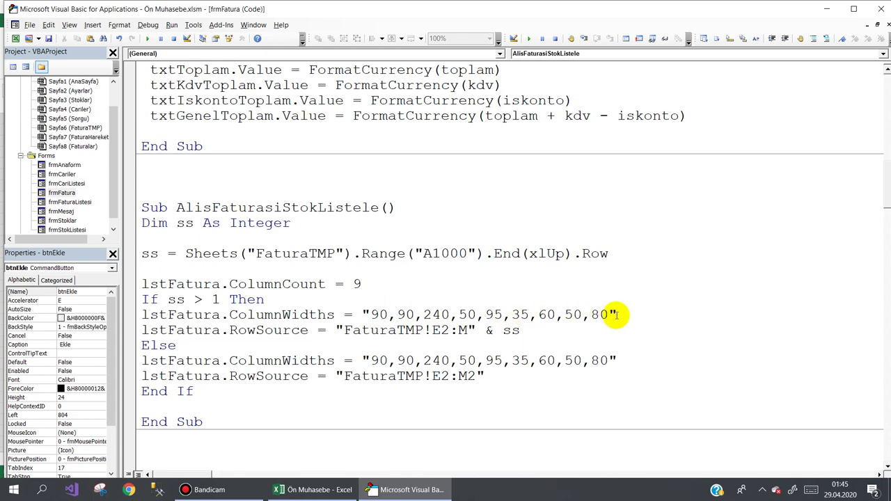
pyautogui.moveTo(616, 314); pyautogui.dragTo(369, 314)
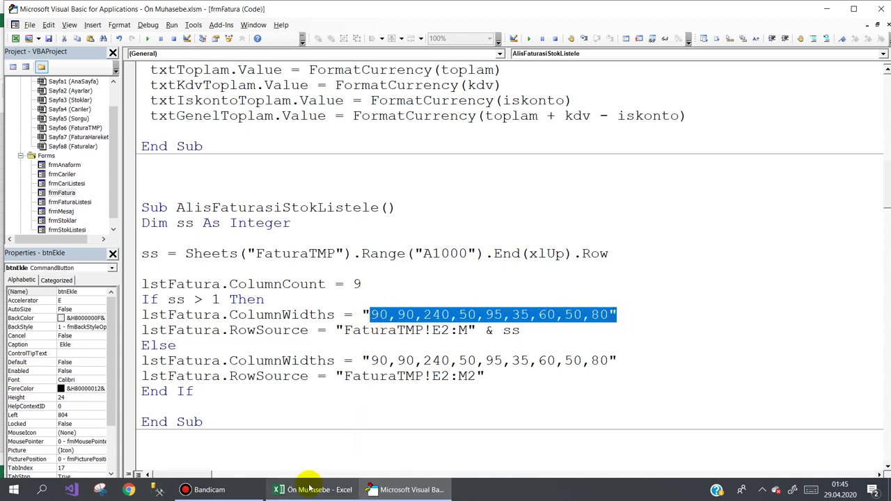
pyautogui.click(377, 491)
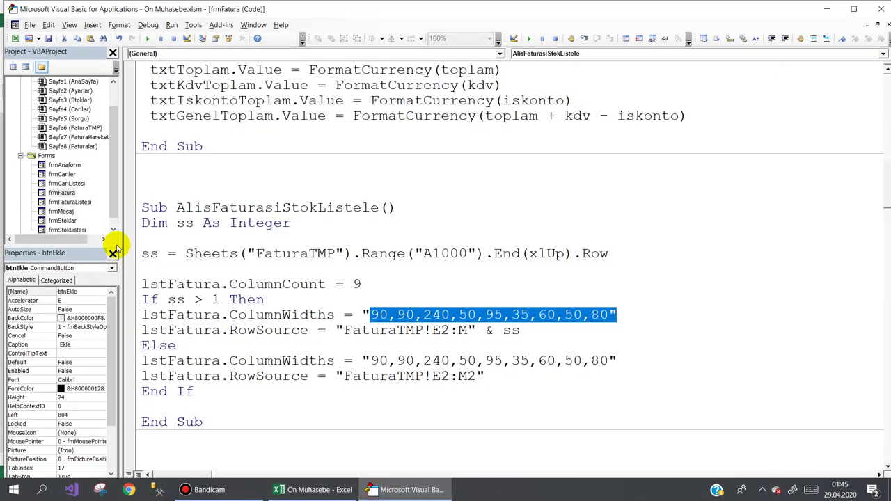
pyautogui.doubleClick(65, 197)
pyautogui.click(251, 272)
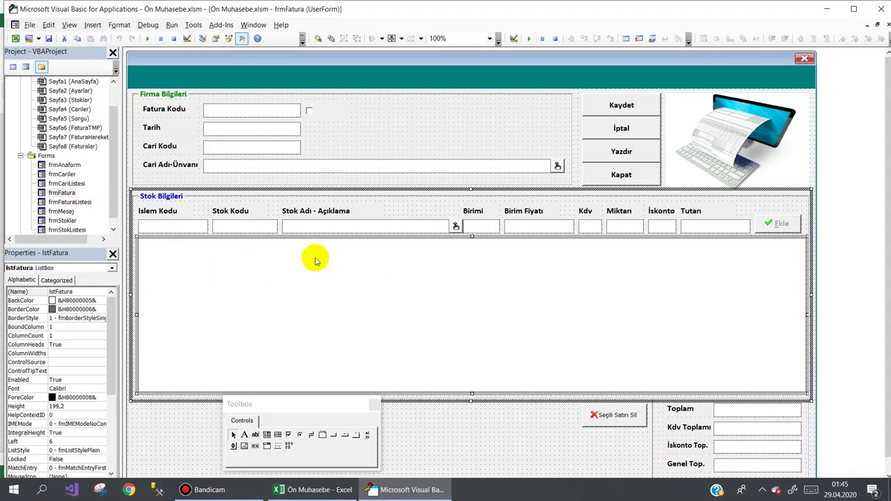
# Open the Ekle button's frmFatura code again and scroll down to AlisFaturasiStokListele.
pyautogui.click(421, 490)
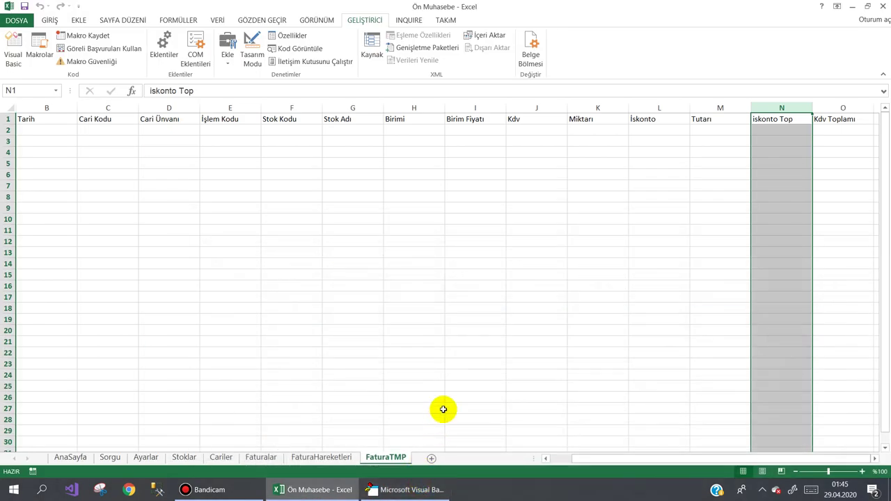
pyautogui.click(407, 489)
pyautogui.doubleClick(775, 225)
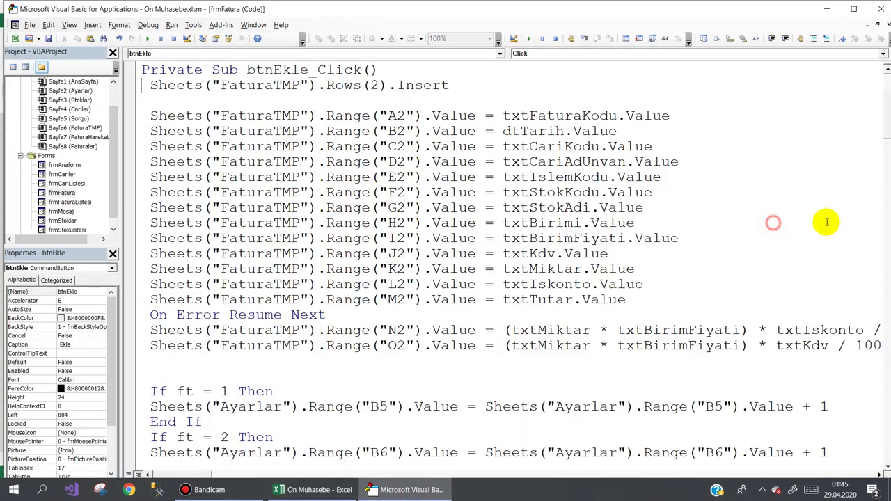
pyautogui.moveTo(887, 124); pyautogui.dragTo(886, 261)
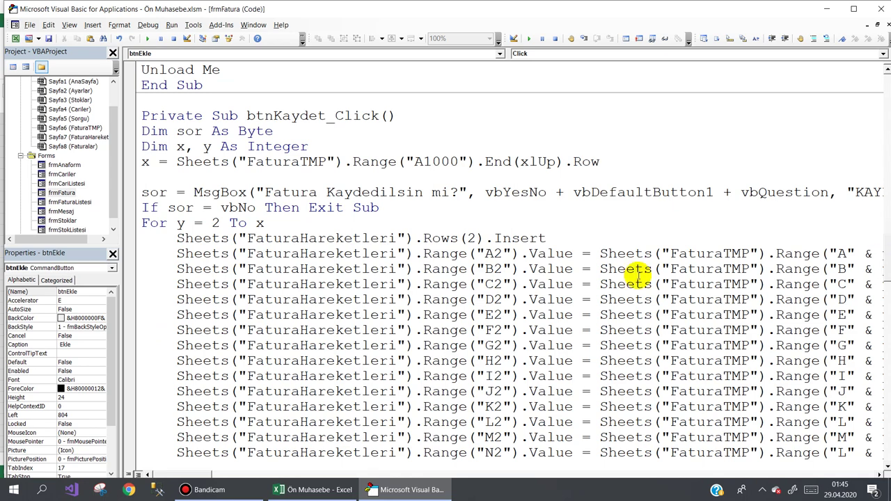
# Show the frmFatura designer and select its Kaydet and Seçili Satırı Sil buttons.
pyautogui.doubleClick(59, 193)
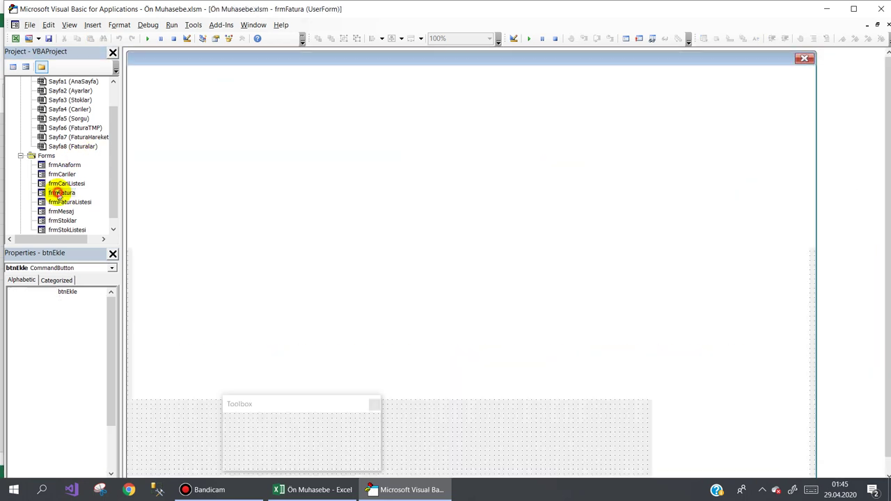
pyautogui.click(622, 104)
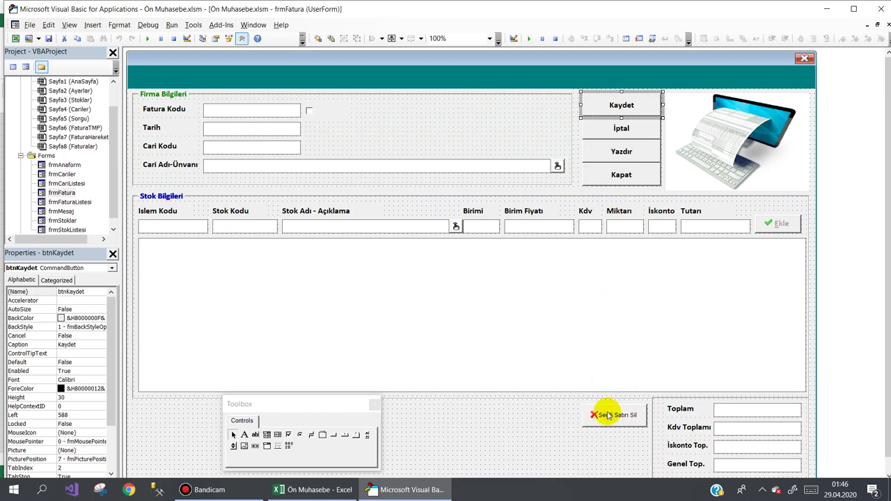
pyautogui.click(607, 415)
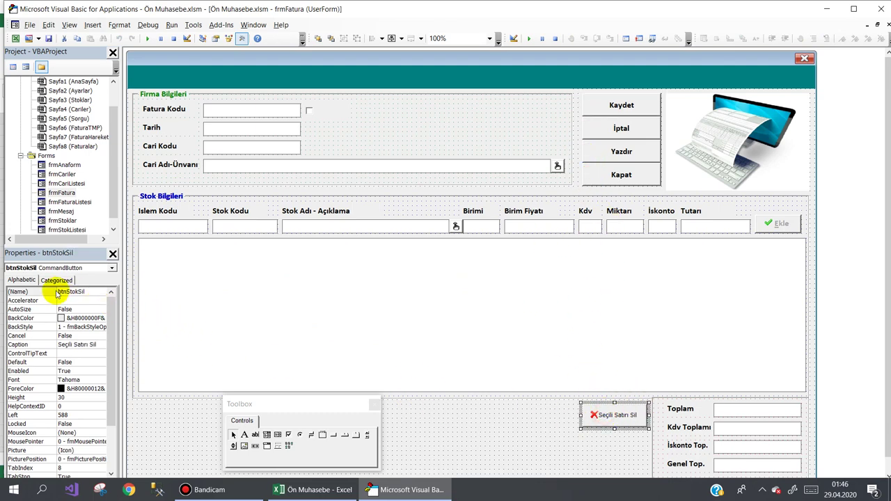
# Open the Seçili Satırı Sil button's btnStokSil_Click code and highlight the silinecek variable.
pyautogui.doubleClick(610, 414)
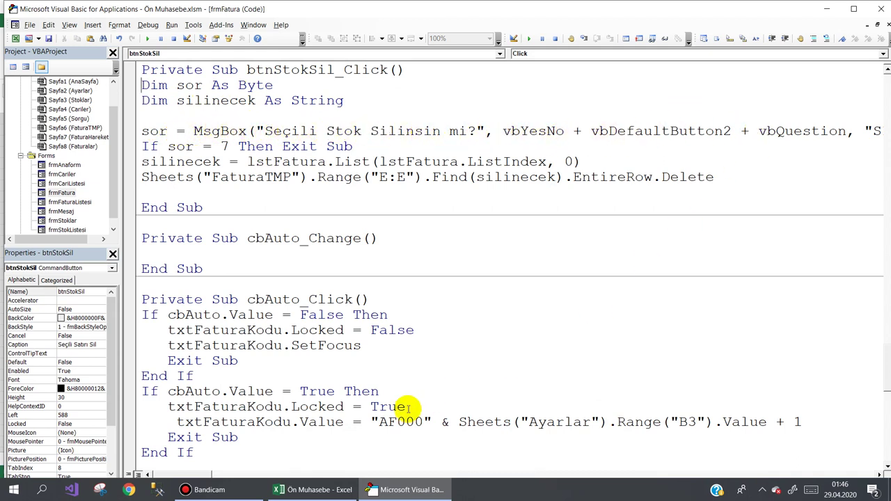
pyautogui.moveTo(199, 473)
pyautogui.mouseDown()
pyautogui.moveTo(208, 471)
pyautogui.moveTo(193, 474)
pyautogui.mouseUp()
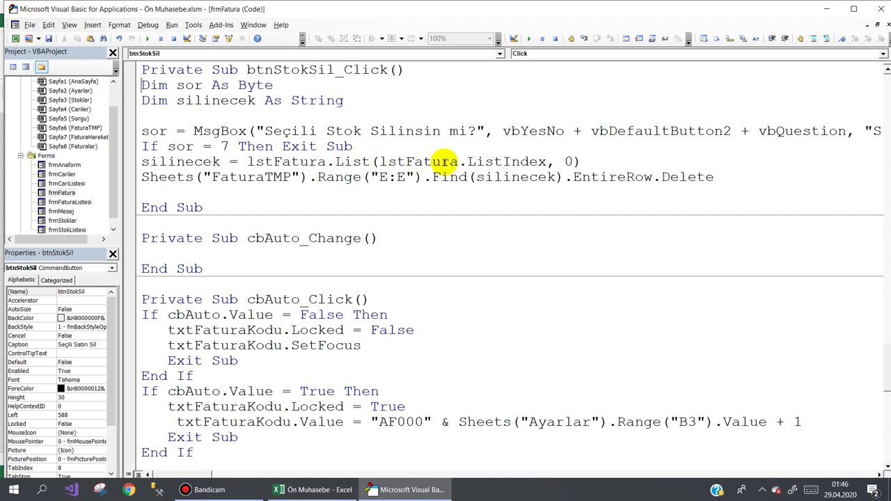
pyautogui.moveTo(571, 161); pyautogui.dragTo(162, 162)
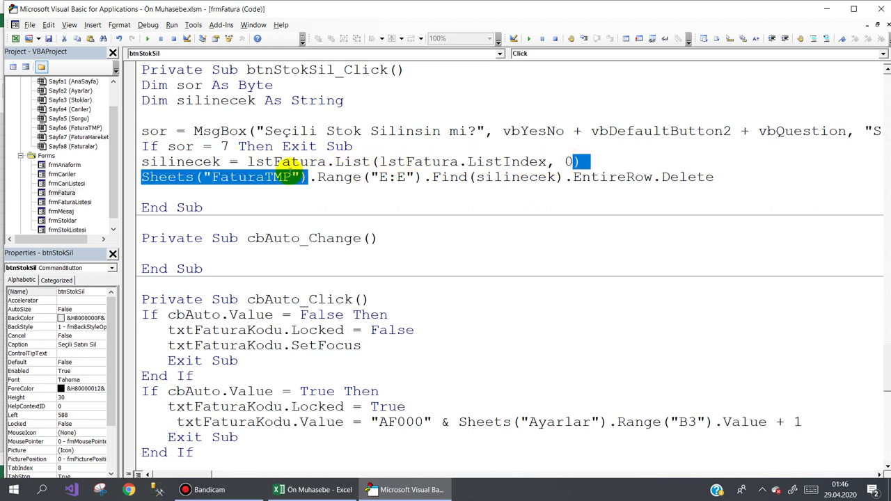
pyautogui.click(152, 162)
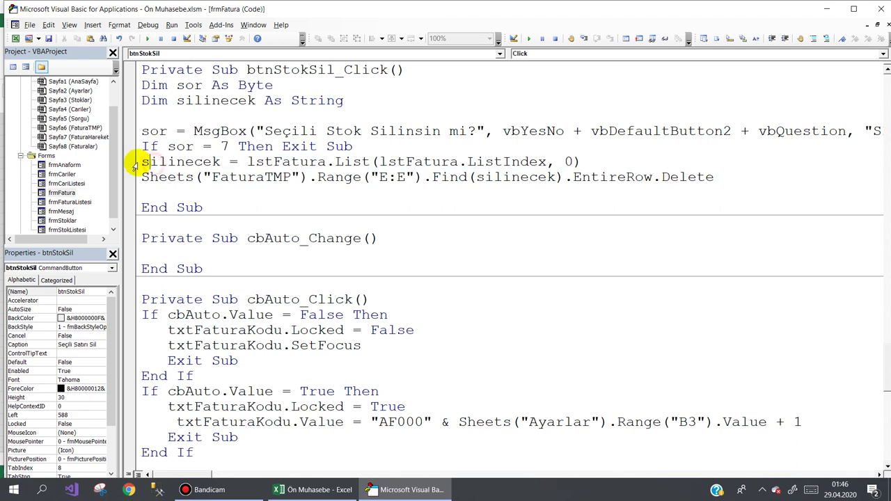
pyautogui.moveTo(138, 162); pyautogui.dragTo(197, 161)
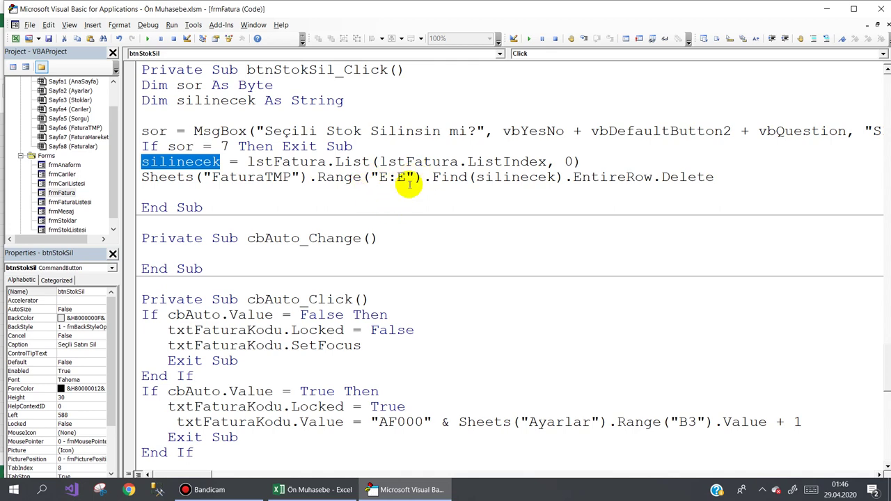
# Check FaturaTMP column E (İşlem Kodu) in Excel, then select the row-deleting code line.
pyautogui.click(317, 491)
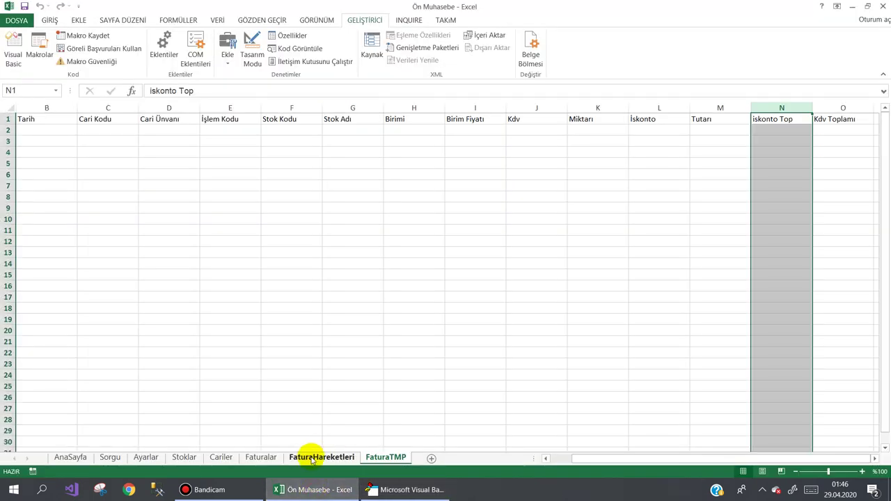
pyautogui.click(230, 109)
pyautogui.click(229, 128)
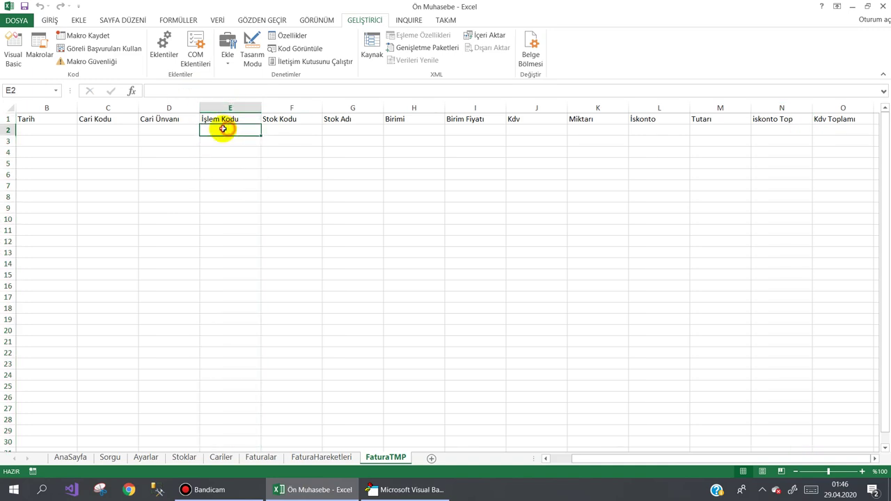
pyautogui.click(391, 488)
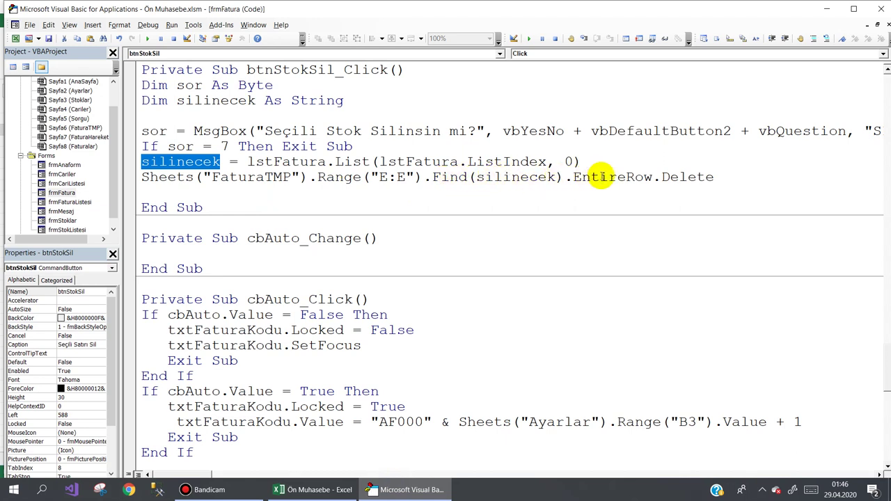
pyautogui.click(720, 177)
pyautogui.hotkey('shift', 'Home')
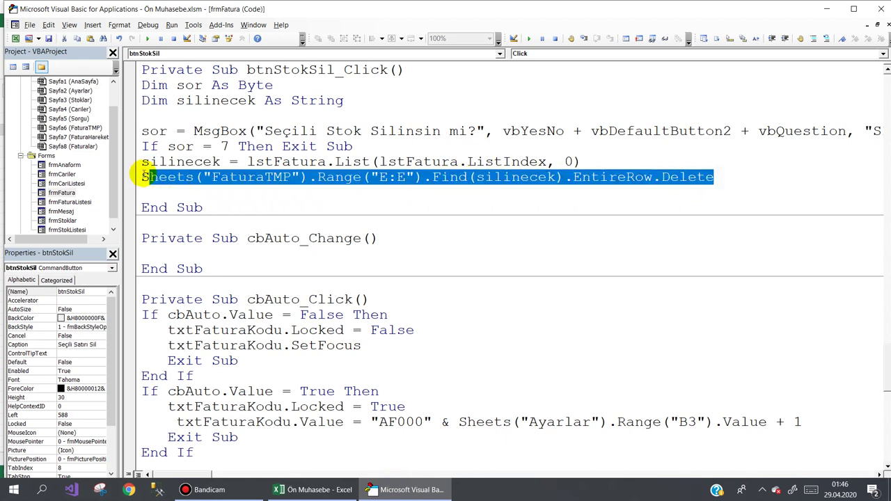
# Open the Kaydet button's btnKaydet_Click code and review its declarations and FaturaTMP last-row lookup.
pyautogui.doubleClick(66, 193)
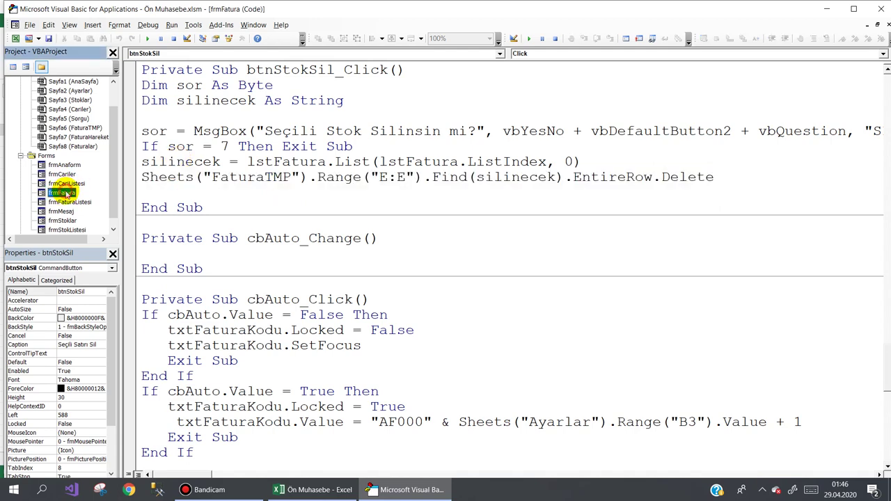
pyautogui.doubleClick(614, 104)
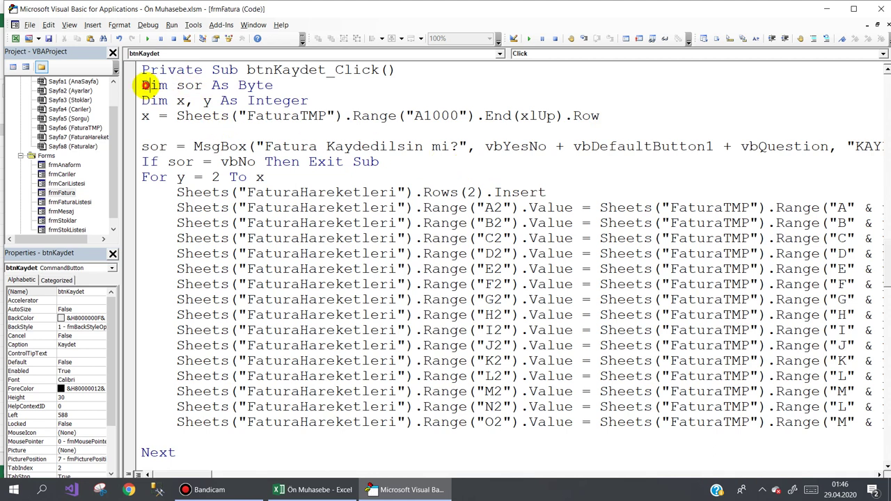
pyautogui.moveTo(142, 85); pyautogui.dragTo(273, 85)
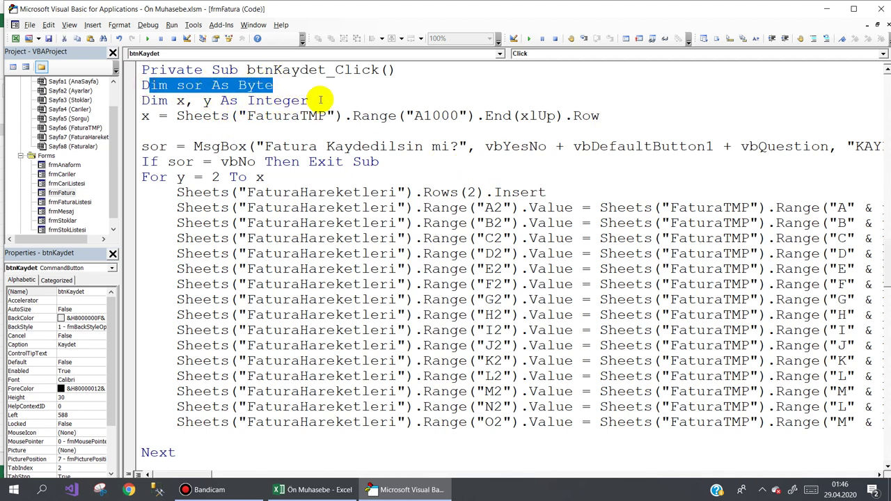
pyautogui.moveTo(220, 101); pyautogui.dragTo(307, 101)
pyautogui.click(146, 115)
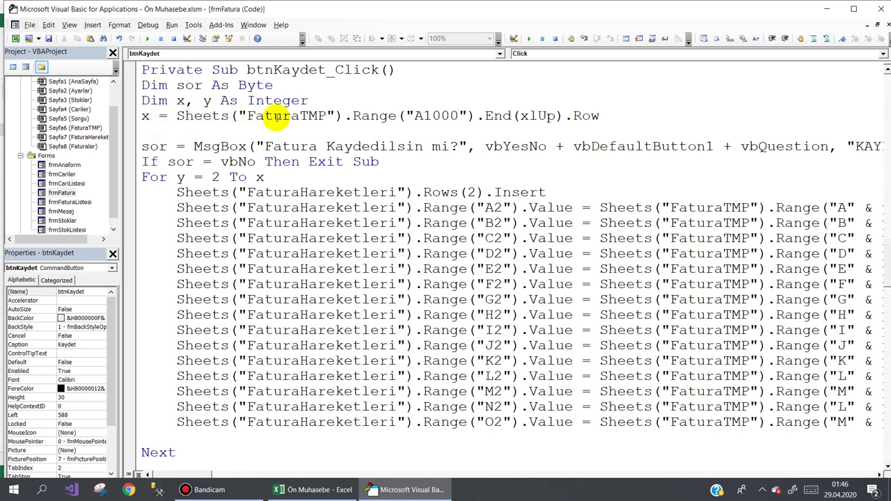
pyautogui.moveTo(609, 115); pyautogui.dragTo(600, 116)
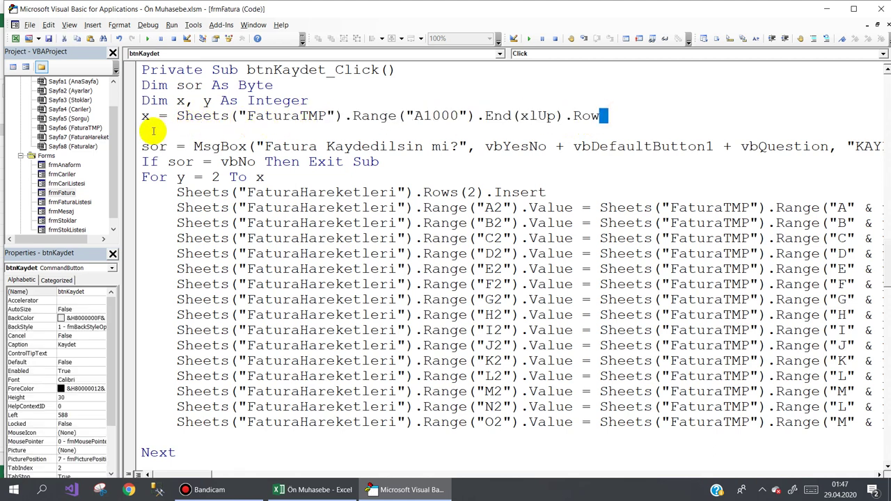
pyautogui.moveTo(153, 131); pyautogui.dragTo(144, 116)
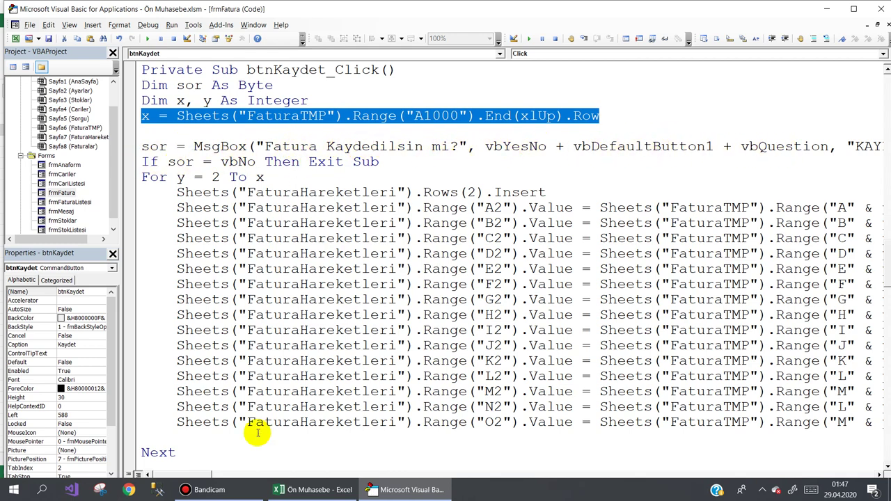
# Review the If sor = vbNo exit line and the FaturaHareketleri row-insert line.
pyautogui.moveTo(179, 472); pyautogui.dragTo(174, 473)
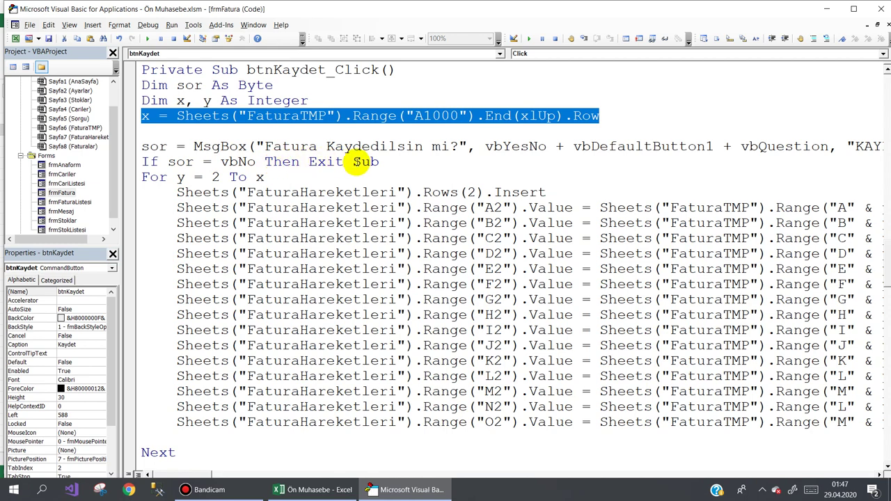
pyautogui.moveTo(379, 161); pyautogui.dragTo(141, 162)
pyautogui.click(148, 187)
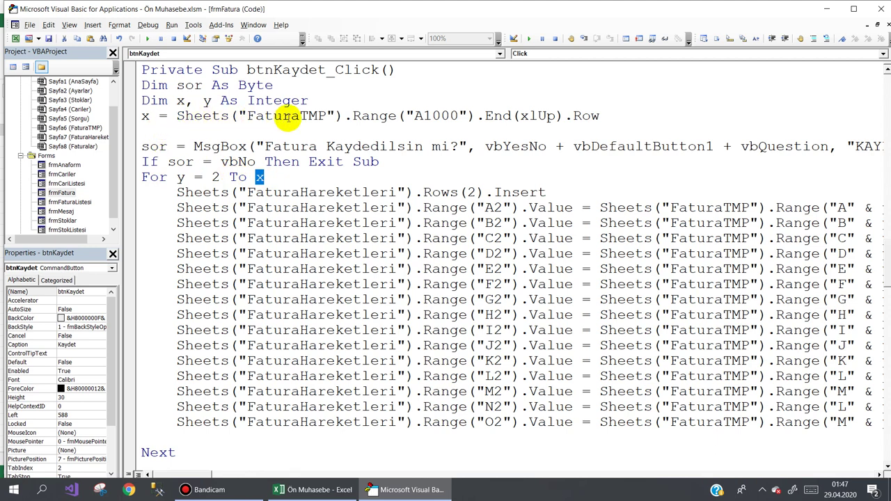
pyautogui.moveTo(326, 116); pyautogui.dragTo(248, 116)
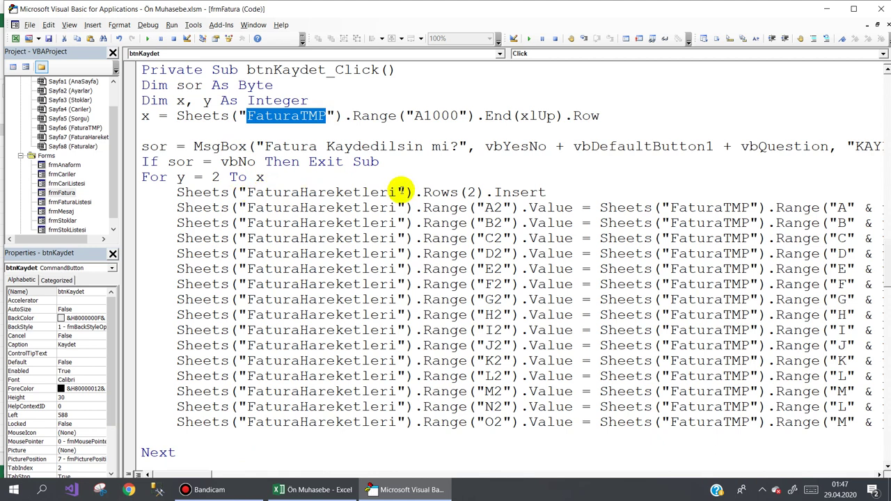
pyautogui.moveTo(547, 192); pyautogui.dragTo(176, 194)
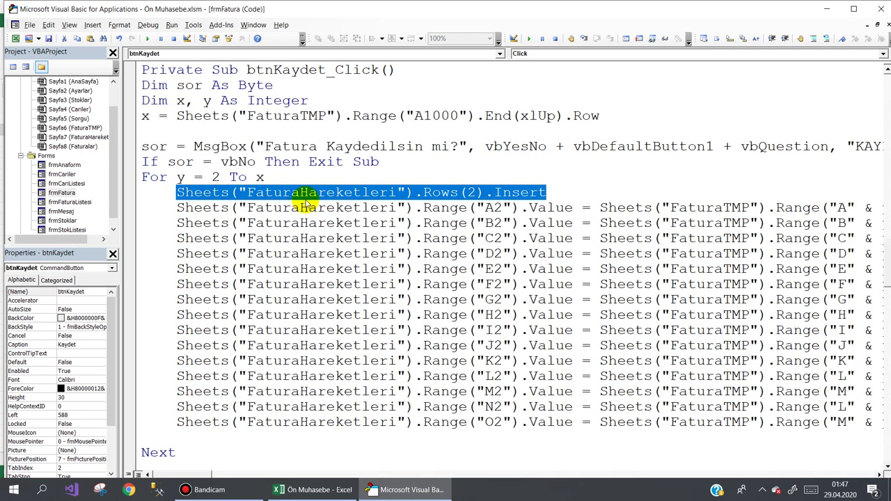
pyautogui.click(488, 193)
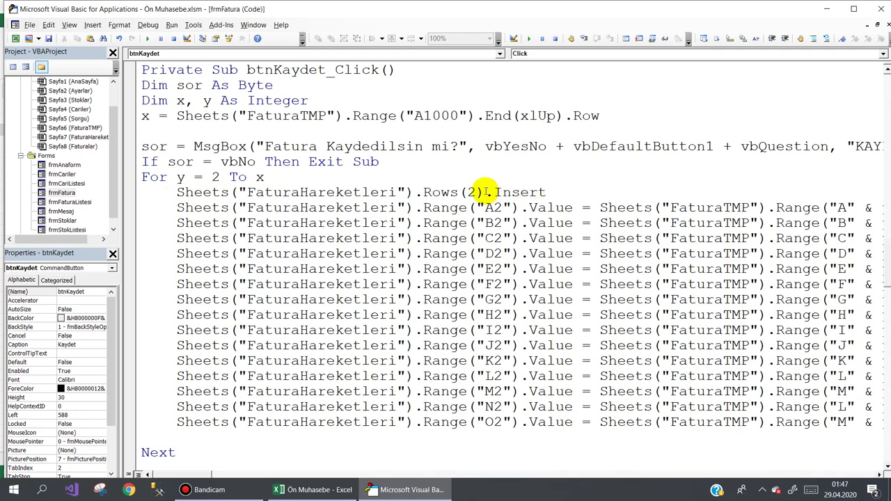
# Insert a blank row 2 on the FaturaHareketleri sheet above the three AF000550 lines.
pyautogui.click(293, 490)
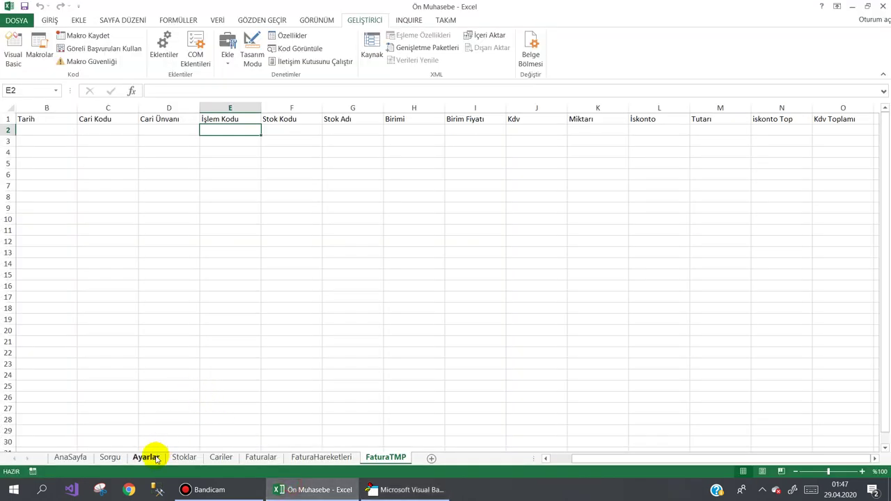
pyautogui.click(291, 458)
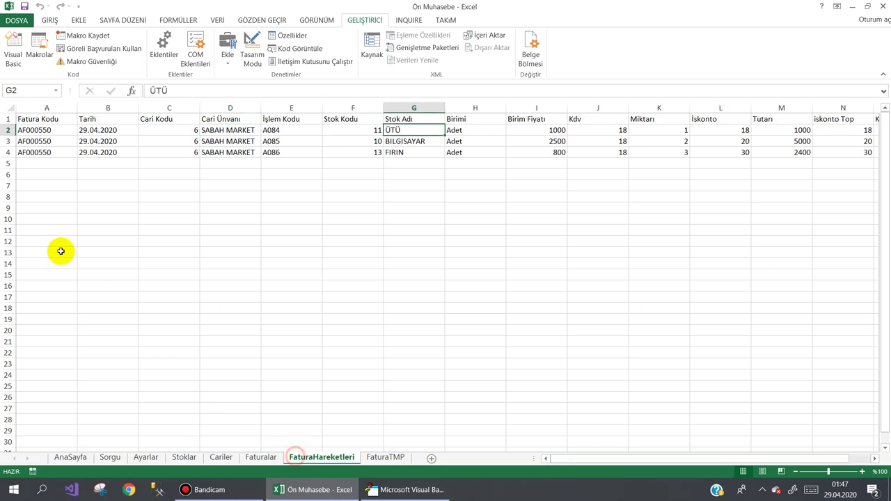
pyautogui.rightClick(9, 130)
pyautogui.click(41, 212)
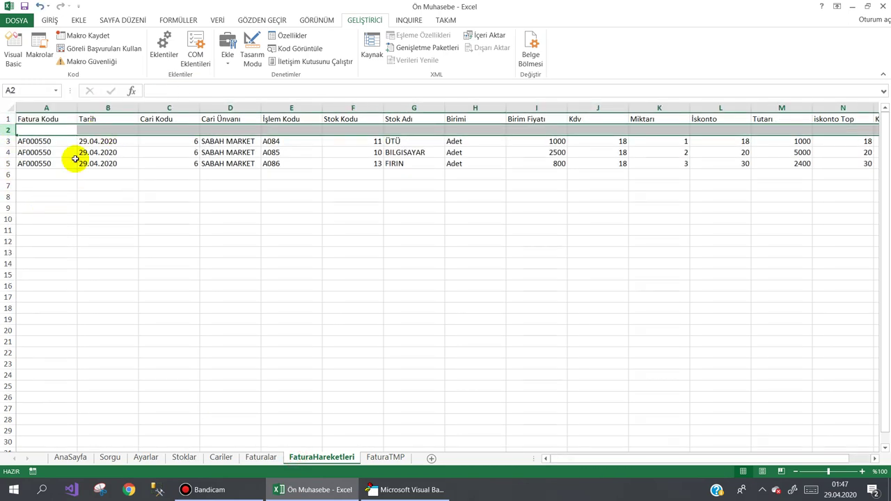
pyautogui.click(373, 490)
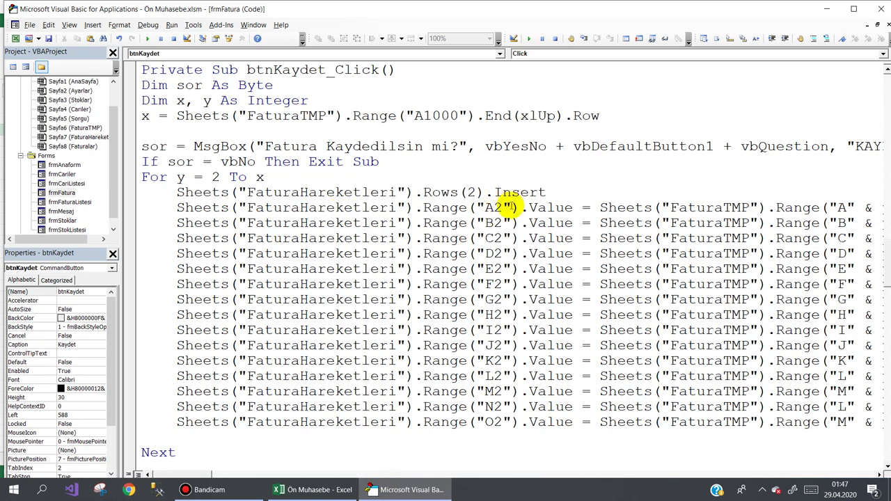
pyautogui.moveTo(160, 476); pyautogui.dragTo(179, 475)
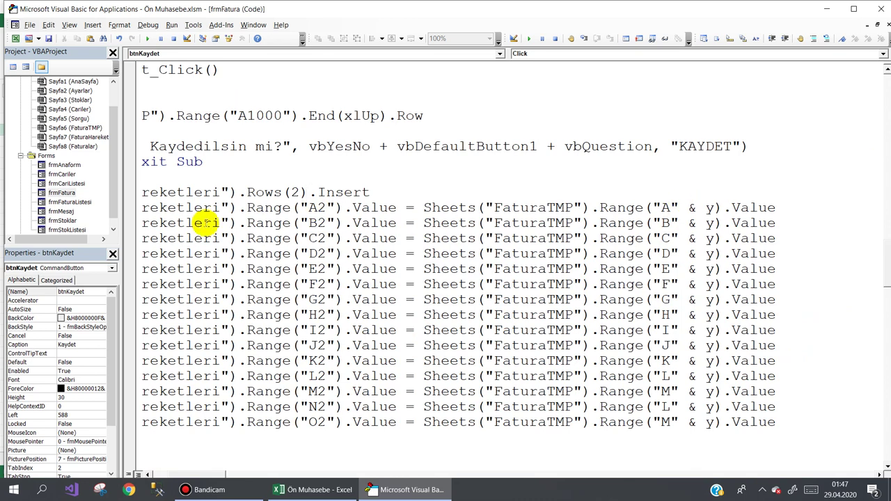
pyautogui.moveTo(315, 223); pyautogui.dragTo(326, 223)
pyautogui.write('N')
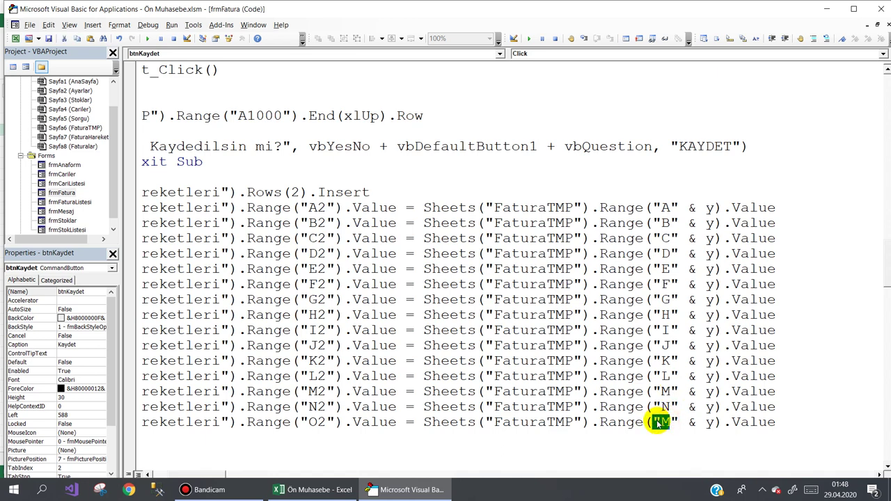
pyautogui.write('O')
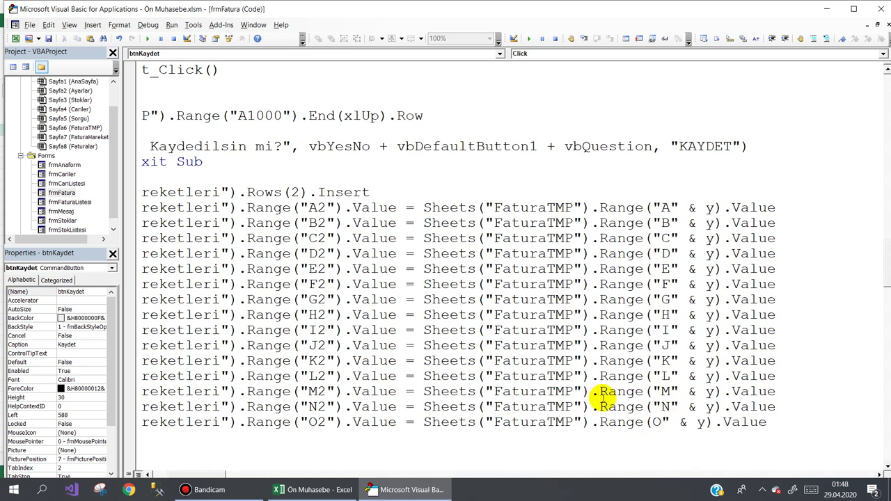
pyautogui.write('"')
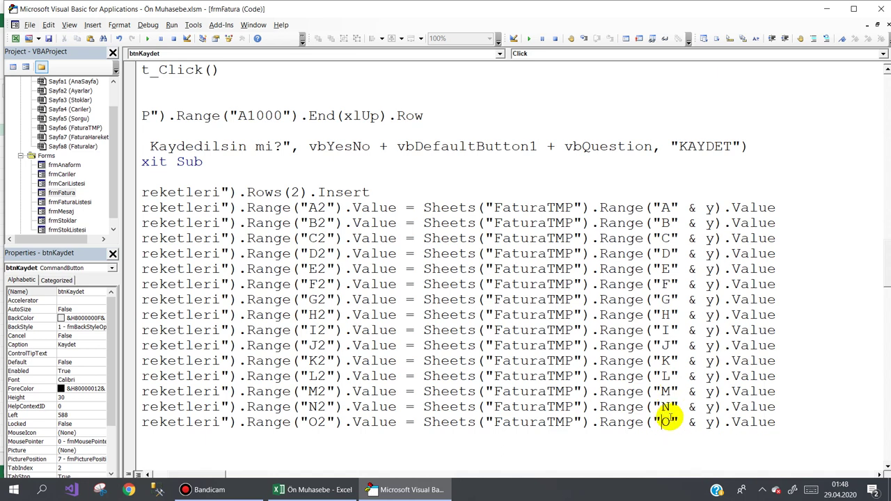
pyautogui.moveTo(580, 376); pyautogui.dragTo(502, 376)
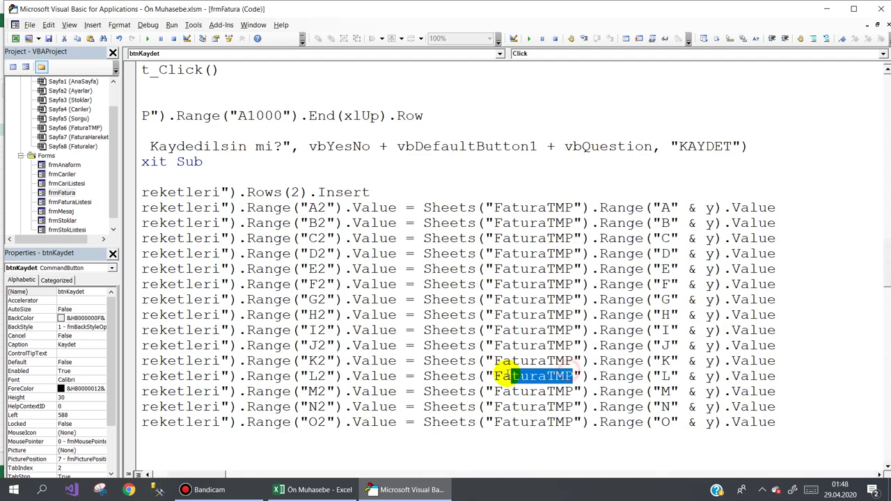
pyautogui.moveTo(307, 360); pyautogui.dragTo(265, 361)
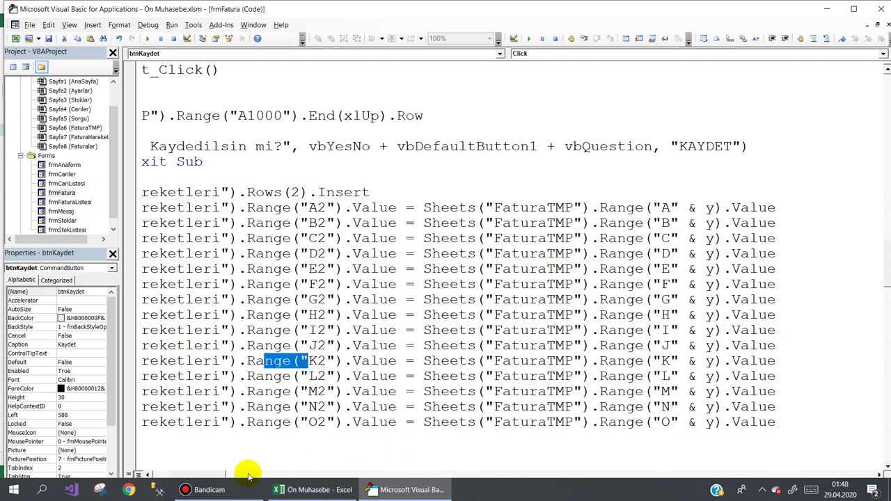
pyautogui.click(220, 474)
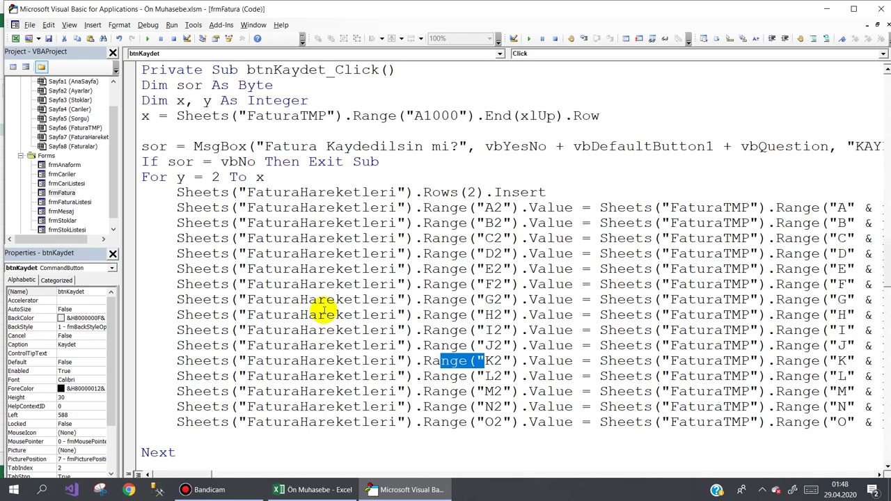
# Find and mark the btnKaydet line that inserts a new Faturalar row 2.
pyautogui.scroll(-3, 322, 310)
pyautogui.scroll(-3, 318, 314)
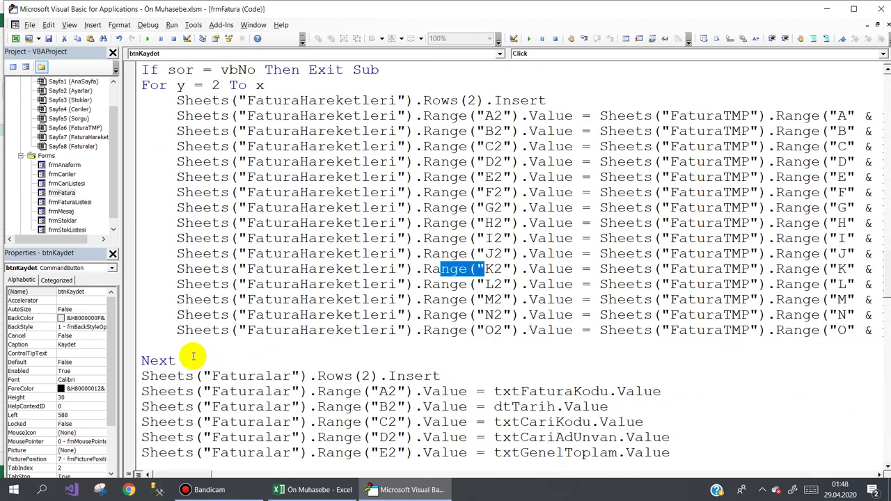
pyautogui.scroll(1, 194, 357)
pyautogui.scroll(-2, 195, 357)
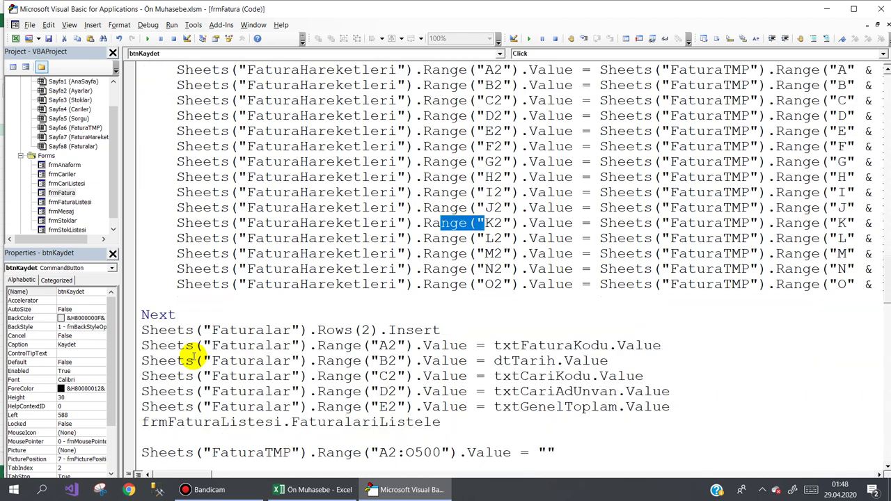
pyautogui.scroll(1, 209, 358)
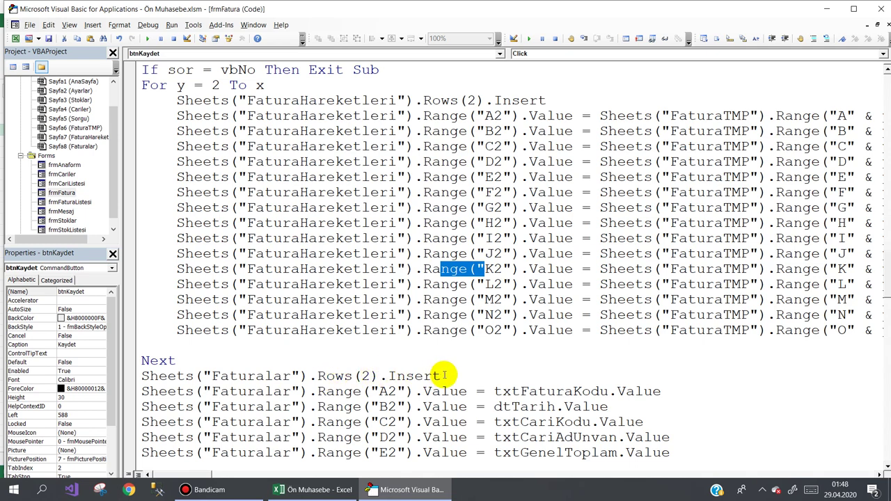
pyautogui.moveTo(441, 376); pyautogui.dragTo(144, 376)
# Insert a blank row 2 on the Faturalar sheet above invoice AF000550, then return to the code.
pyautogui.click(282, 489)
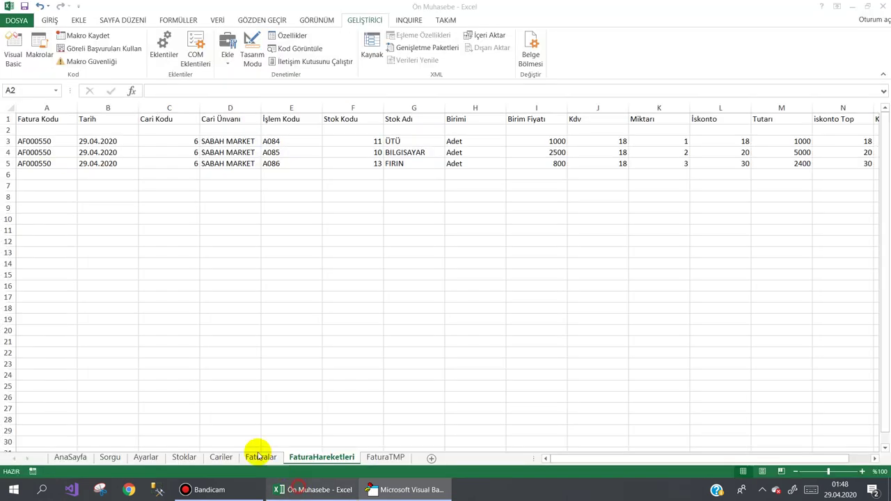
pyautogui.click(259, 458)
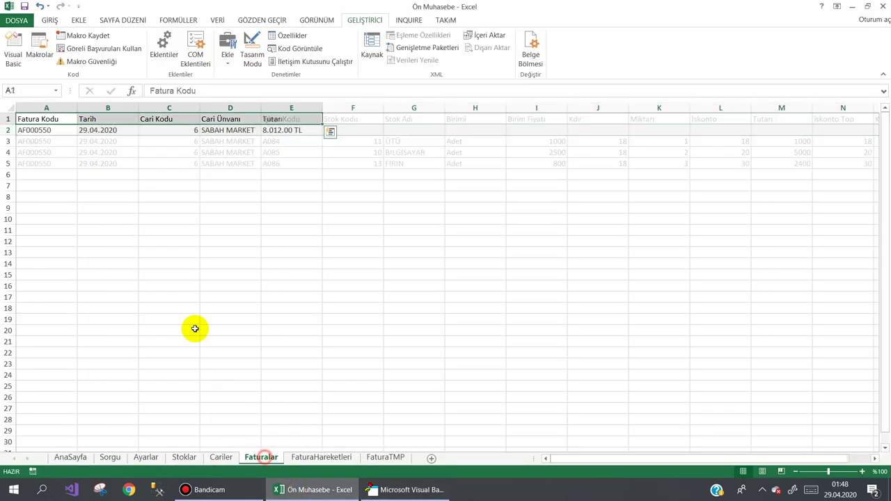
pyautogui.click(9, 130)
pyautogui.rightClick(9, 130)
pyautogui.click(38, 206)
pyautogui.click(83, 180)
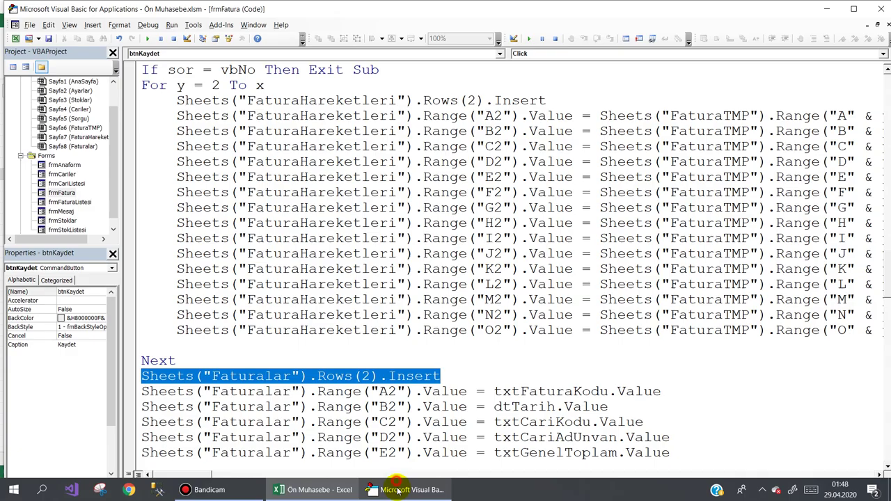
pyautogui.click(393, 489)
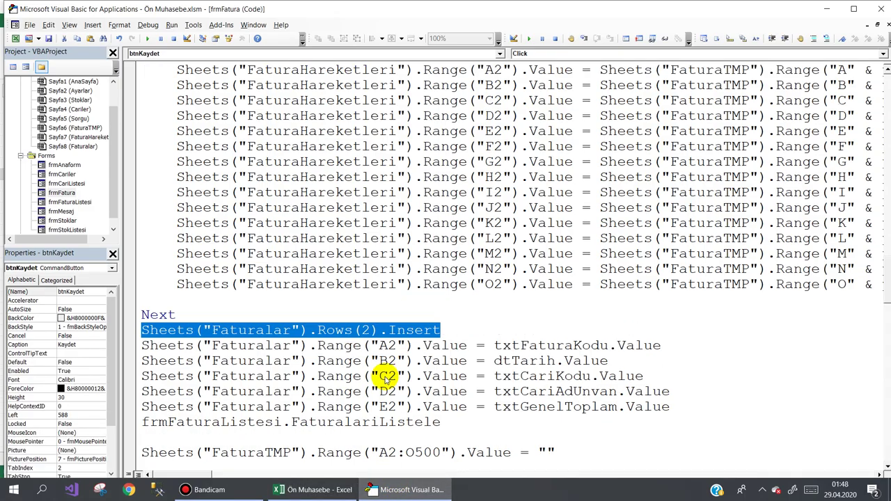
pyautogui.scroll(-1, 385, 376)
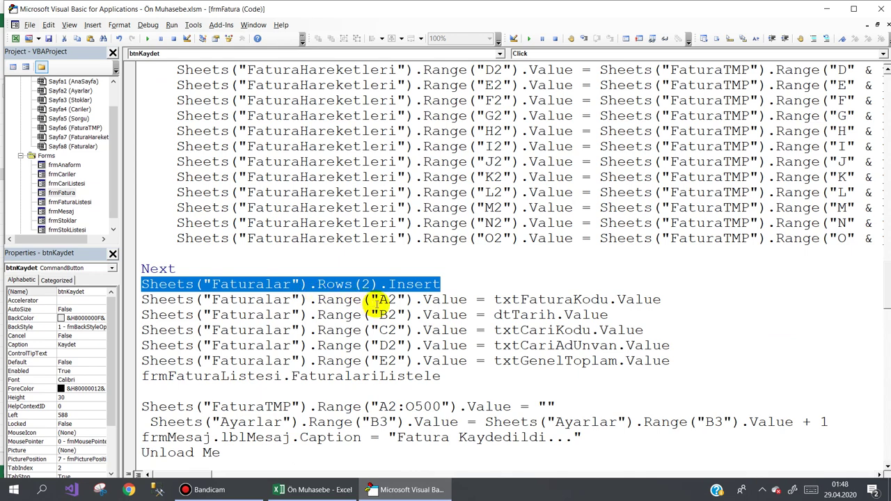
pyautogui.moveTo(494, 300); pyautogui.dragTo(657, 298)
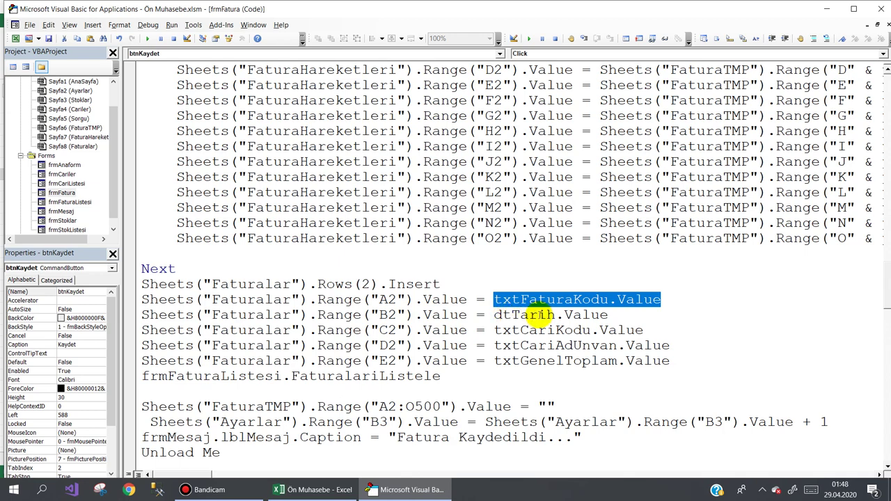
pyautogui.doubleClick(61, 193)
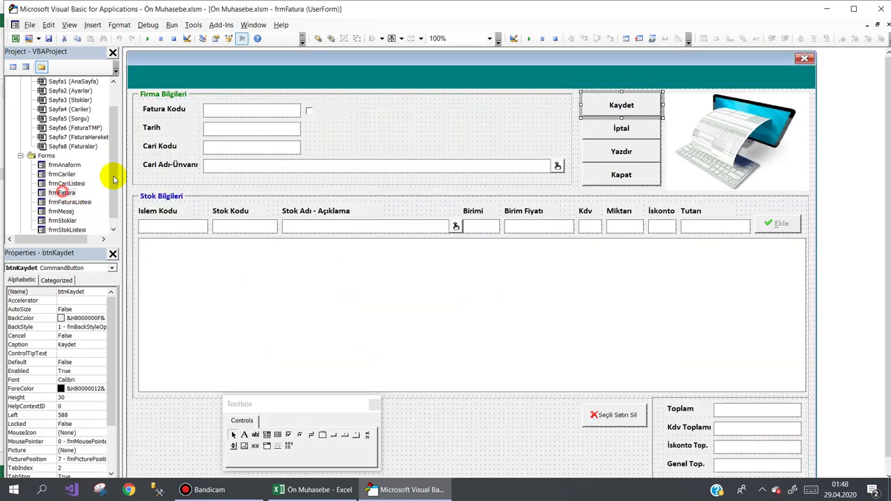
pyautogui.click(257, 112)
pyautogui.click(243, 132)
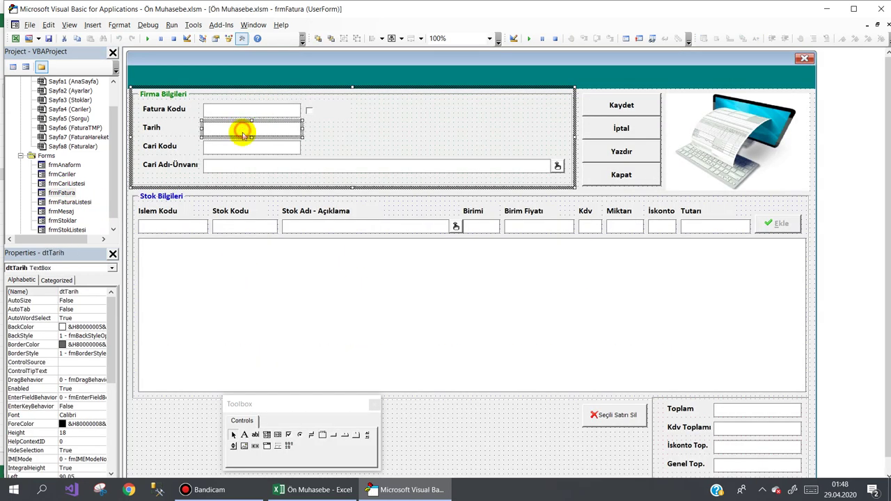
pyautogui.click(239, 149)
pyautogui.click(237, 166)
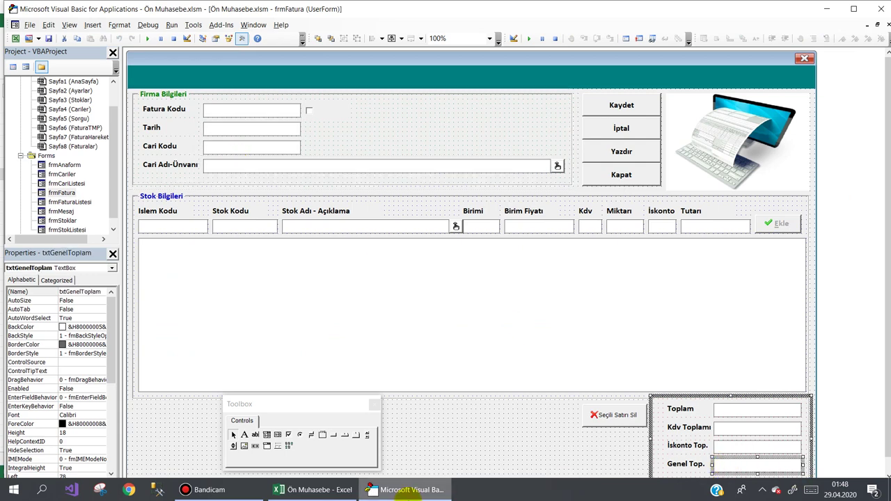
pyautogui.click(407, 489)
pyautogui.click(414, 490)
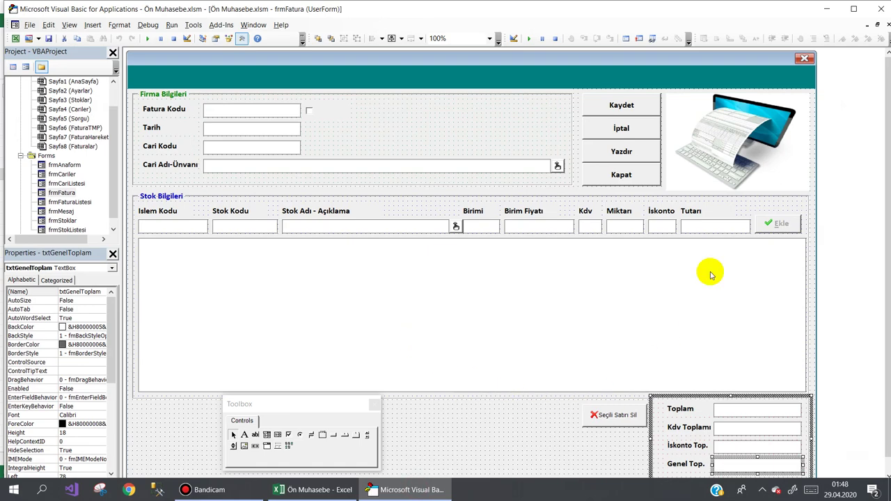
pyautogui.doubleClick(621, 104)
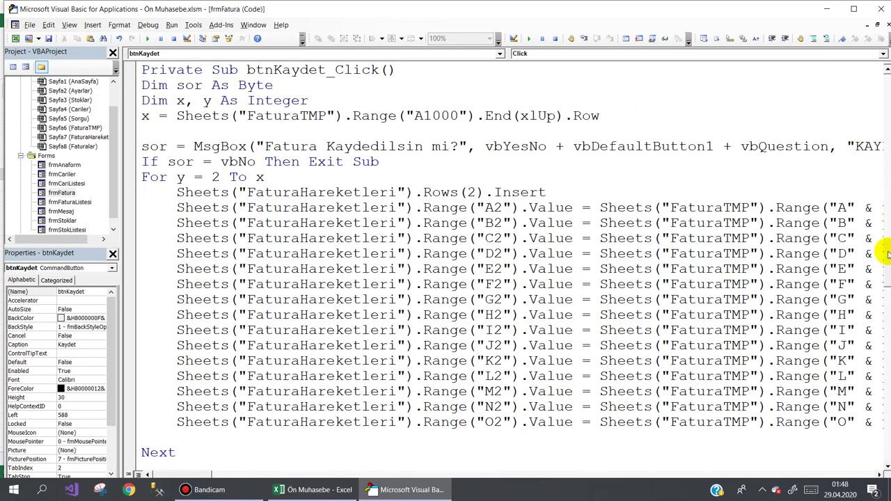
# Trace the frmFaturaListesi.FaturalariListele call and open that form's code.
pyautogui.scroll(-6, 879, 258)
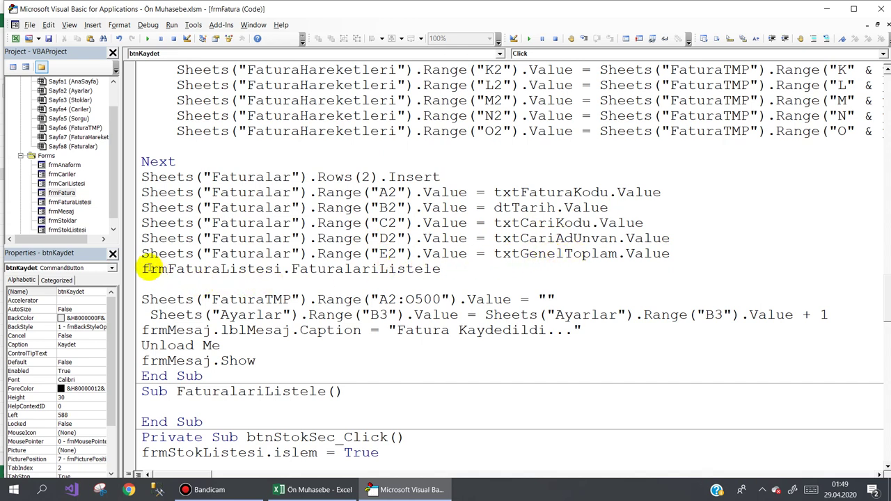
pyautogui.moveTo(142, 268); pyautogui.dragTo(278, 268)
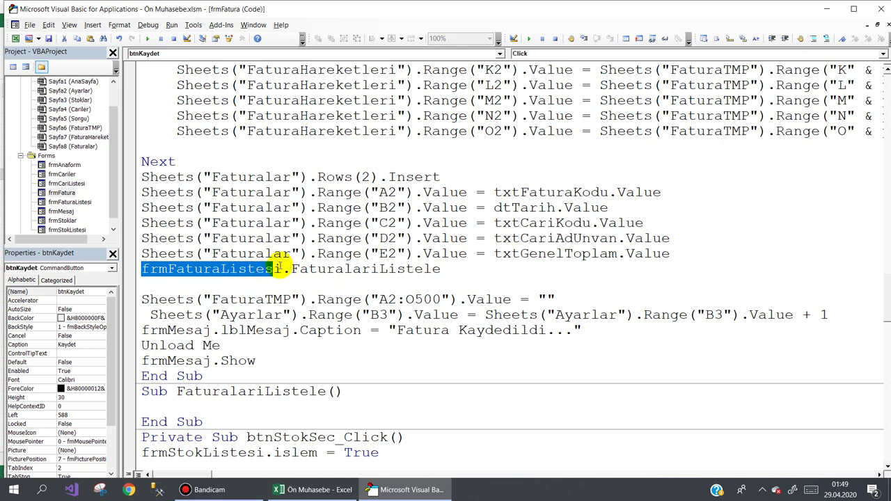
pyautogui.moveTo(440, 269)
pyautogui.mouseDown()
pyautogui.moveTo(144, 275)
pyautogui.moveTo(242, 275)
pyautogui.mouseUp()
pyautogui.click(335, 269)
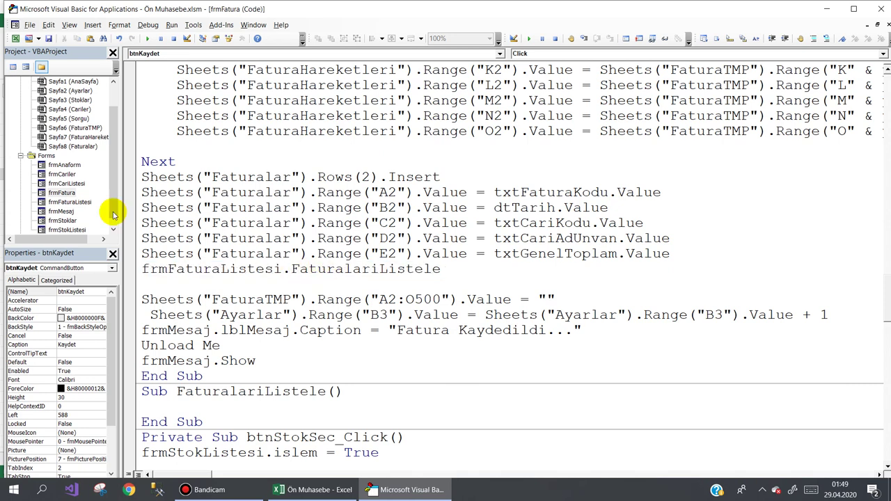
pyautogui.doubleClick(72, 202)
pyautogui.doubleClick(308, 336)
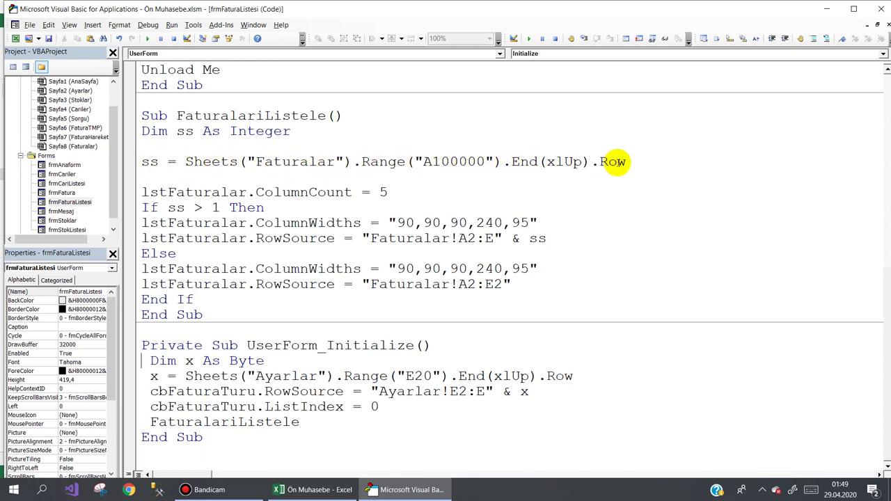
# Review FaturalariListele's last-row lookup, 5 columns, widths 90,90,90,240,95 and A2:E row source.
pyautogui.moveTo(632, 161); pyautogui.dragTo(146, 166)
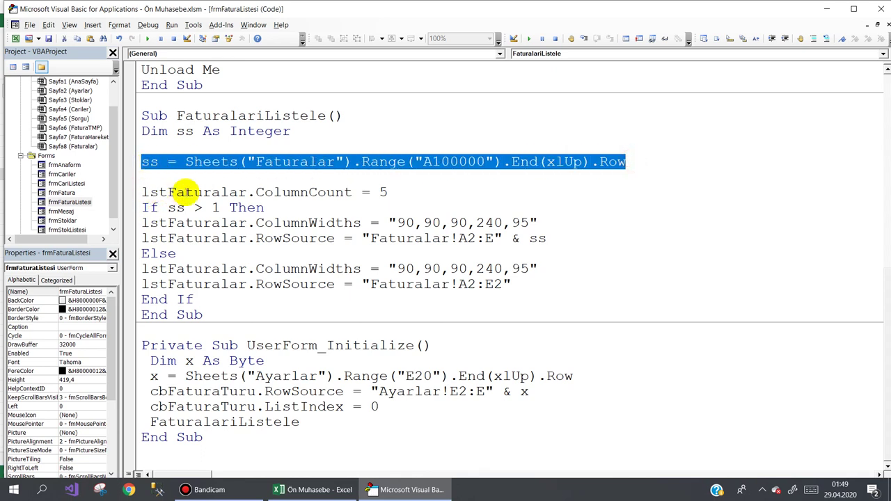
pyautogui.doubleClick(387, 192)
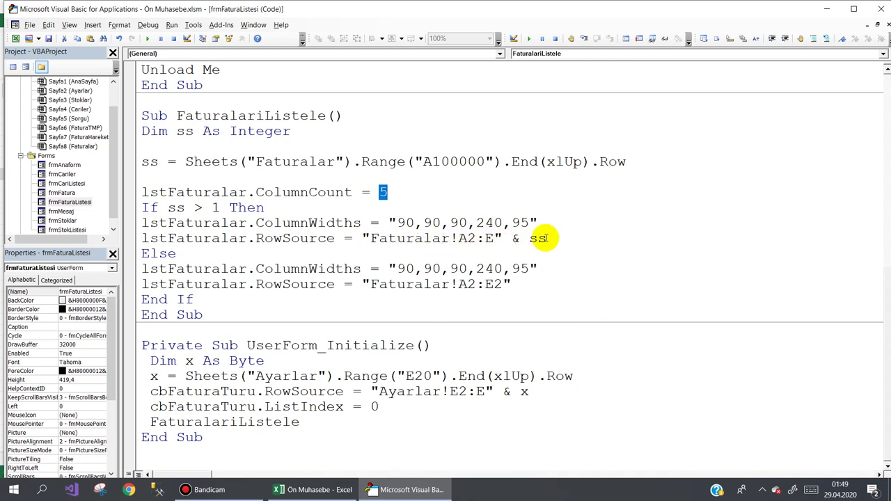
pyautogui.moveTo(547, 238); pyautogui.dragTo(144, 223)
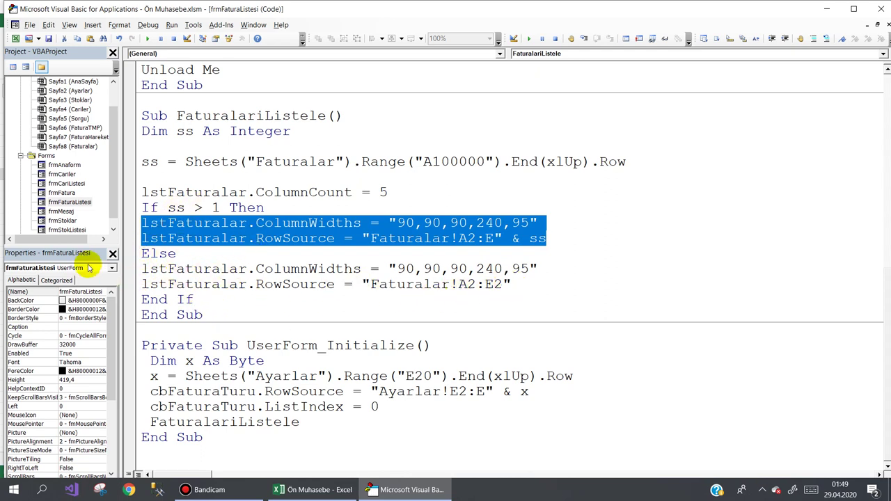
# Open the Kaydet button's save code on the frmFatura form.
pyautogui.doubleClick(61, 193)
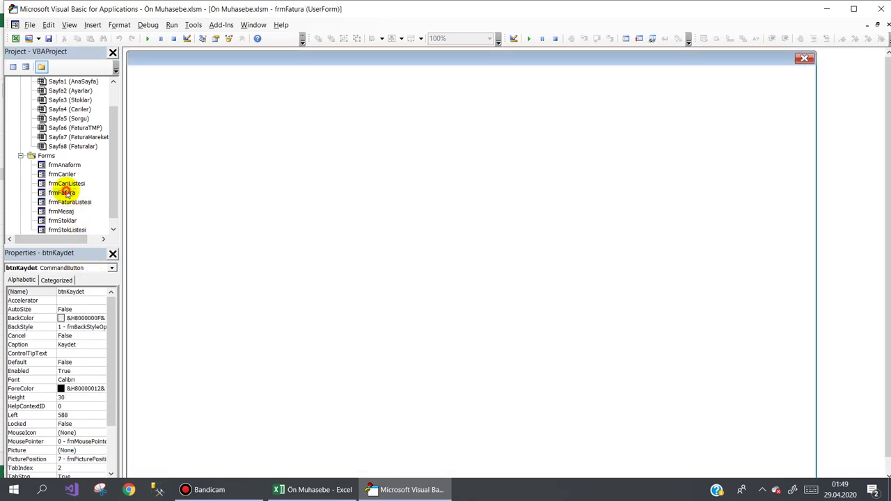
pyautogui.click(617, 114)
pyautogui.doubleClick(619, 106)
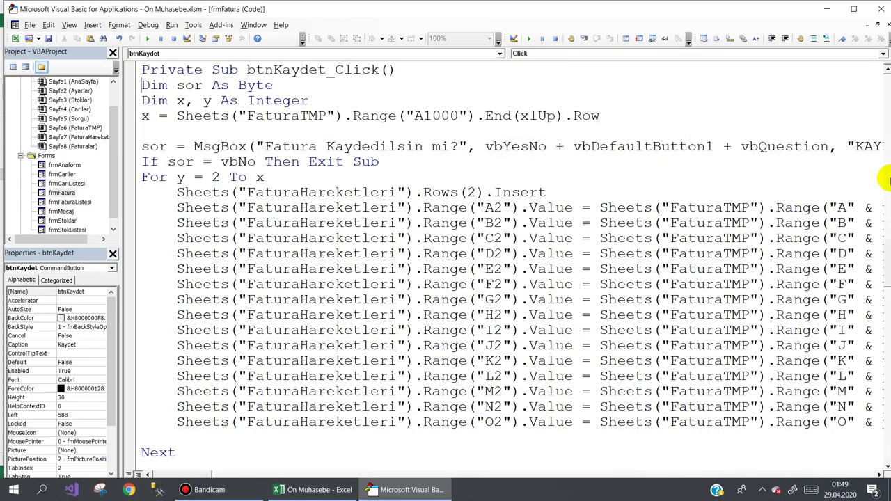
pyautogui.click(888, 228)
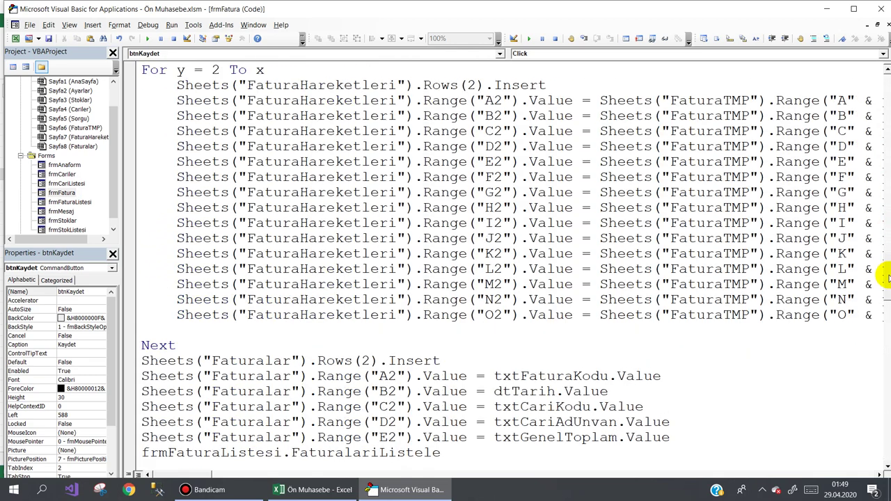
pyautogui.moveTo(886, 224); pyautogui.dragTo(880, 250)
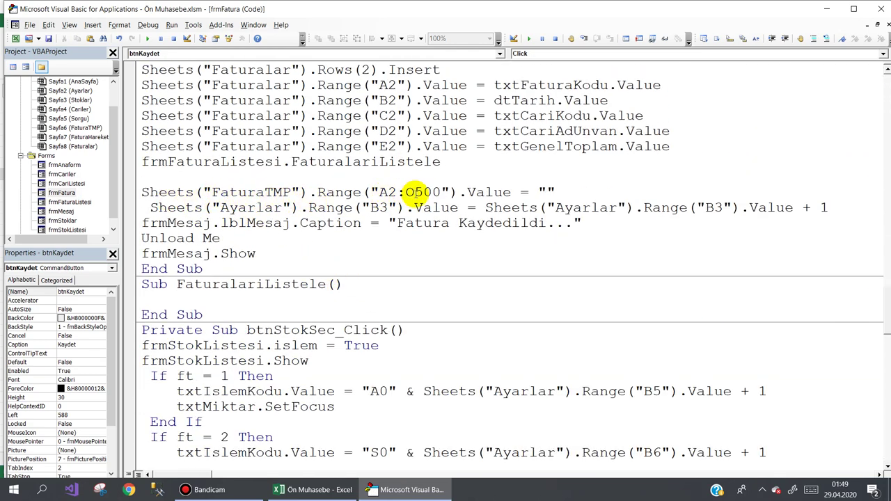
# Check the line clearing FaturaTMP A2:O500 against the empty FaturaTMP sheet.
pyautogui.moveTo(580, 190); pyautogui.dragTo(139, 193)
pyautogui.click(310, 490)
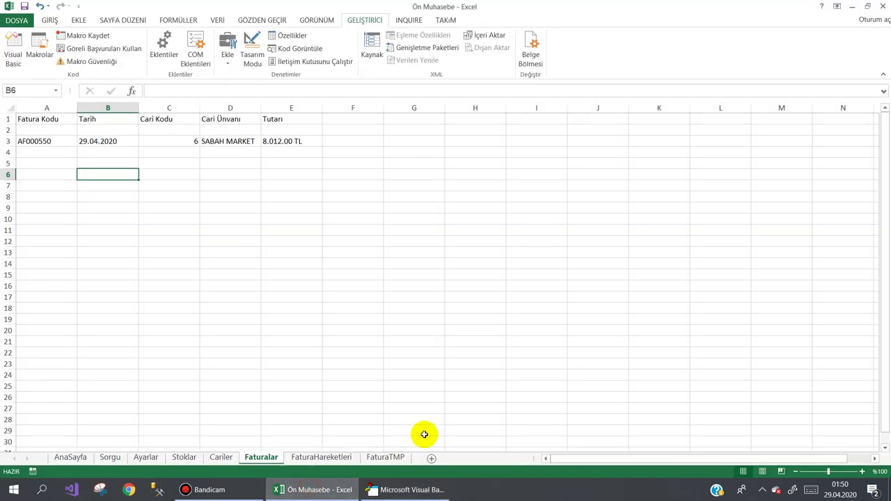
pyautogui.click(386, 457)
pyautogui.moveTo(32, 130); pyautogui.dragTo(836, 432)
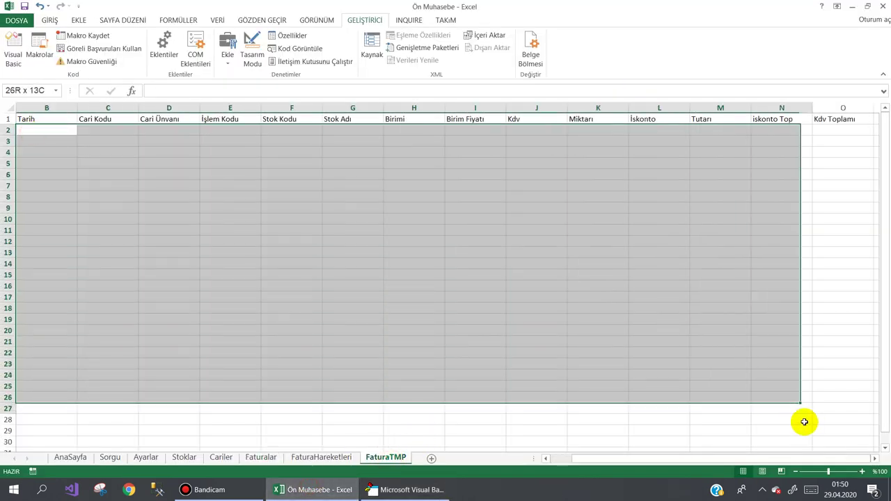
pyautogui.click(392, 490)
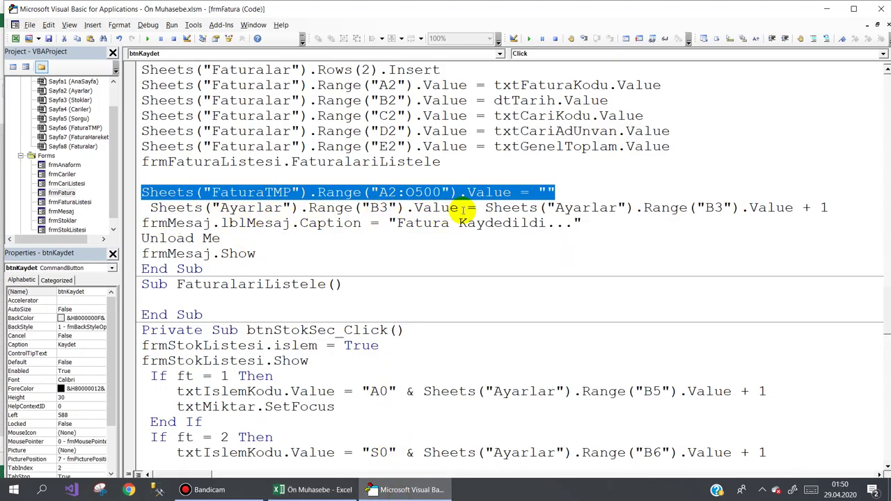
# Compare the invoice counter increment in Ayarlar B3 with the Ayarlar sheet.
pyautogui.moveTo(828, 207); pyautogui.dragTo(148, 207)
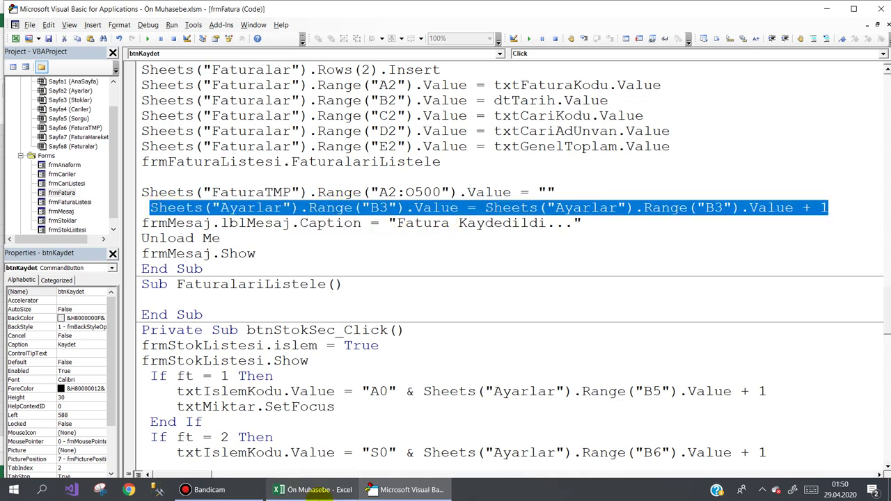
pyautogui.click(311, 489)
pyautogui.click(144, 459)
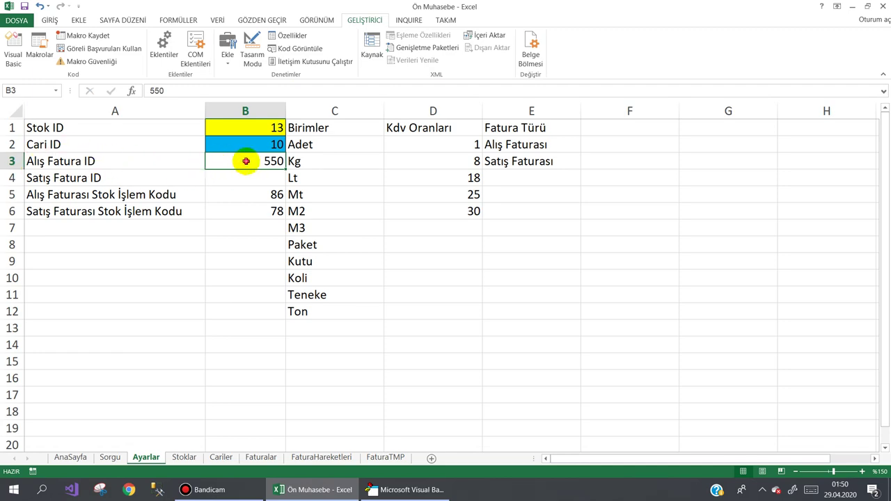
pyautogui.click(409, 489)
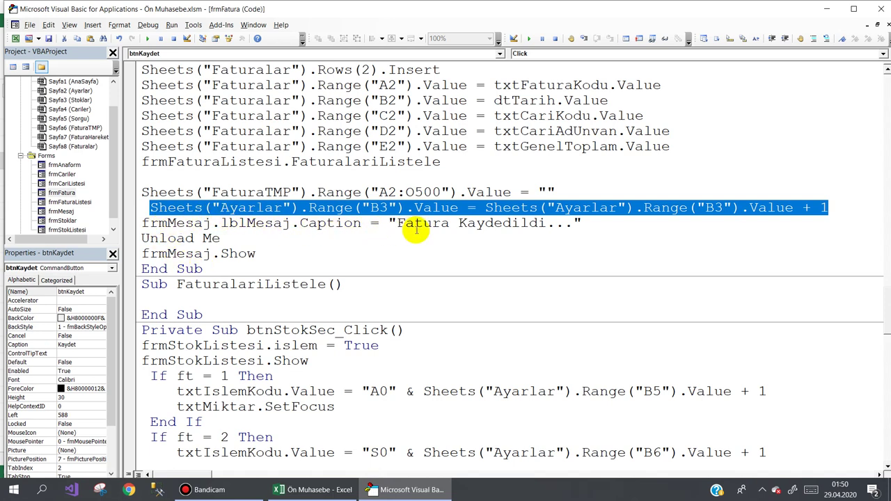
# Review the frmMesaj.Show line and the rest of the save procedure.
pyautogui.moveTo(222, 239)
pyautogui.mouseDown()
pyautogui.moveTo(139, 244)
pyautogui.moveTo(298, 254)
pyautogui.mouseUp()
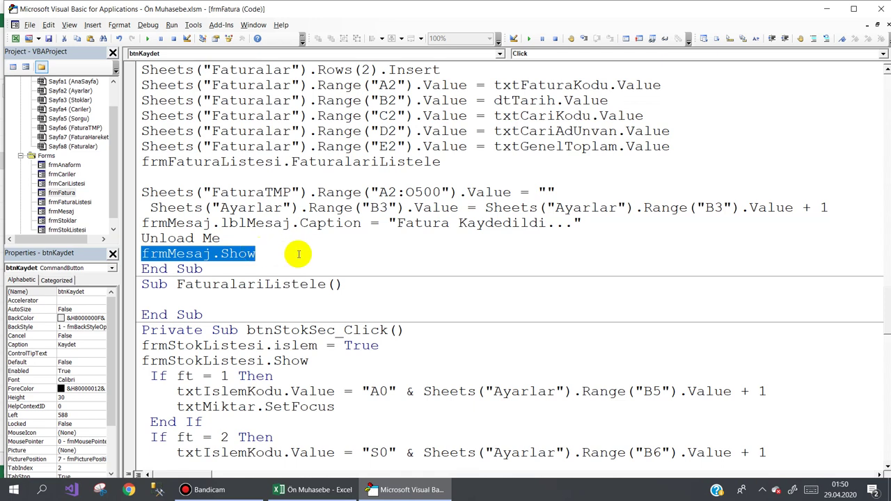
pyautogui.scroll(-1, 298, 254)
pyautogui.scroll(-1, 298, 254)
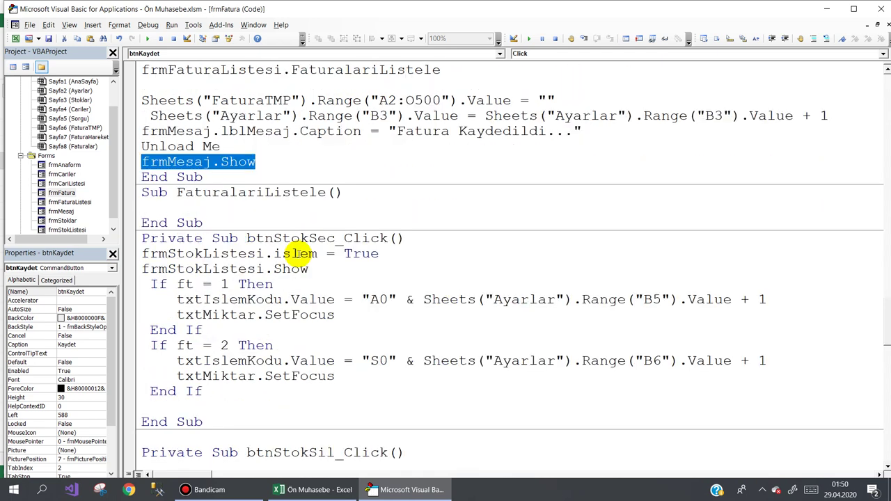
pyautogui.scroll(-1, 298, 254)
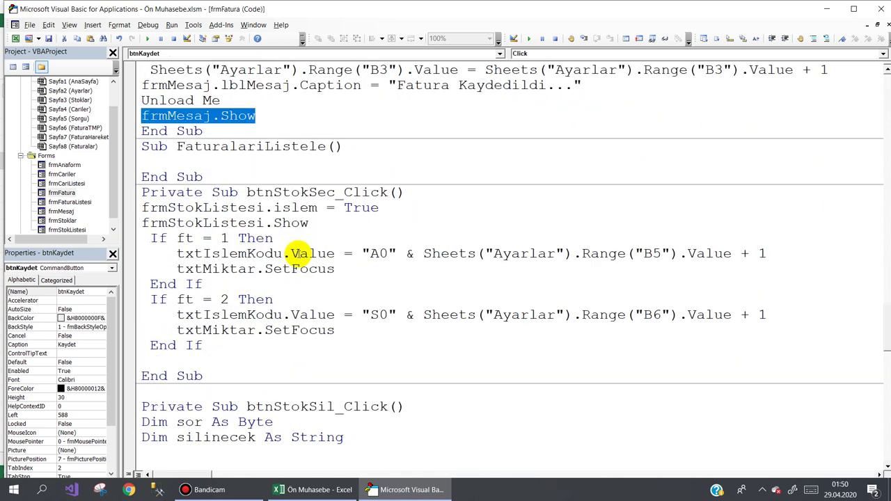
pyautogui.scroll(-1, 298, 254)
pyautogui.scroll(-1, 298, 254)
pyautogui.scroll(-1, 298, 255)
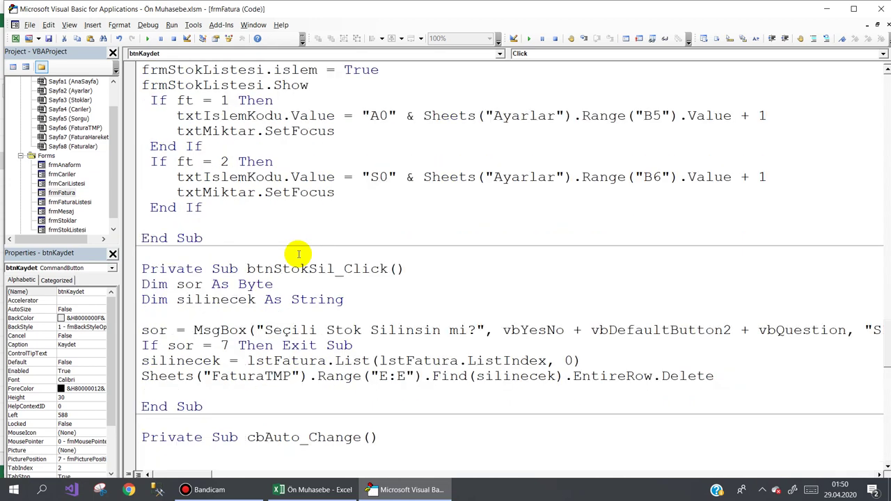
pyautogui.scroll(2, 298, 254)
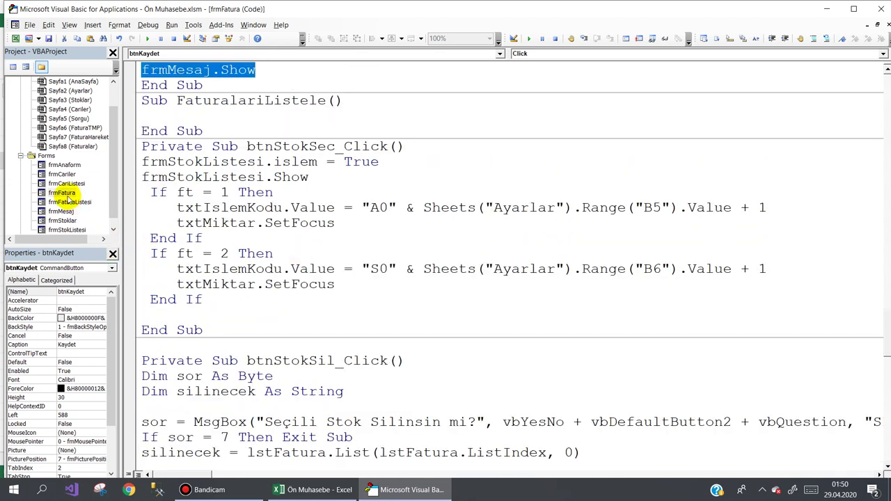
# Open frmFaturaListesi's Fatura Ekle code and select its FaturaTMP clearing line.
pyautogui.doubleClick(70, 202)
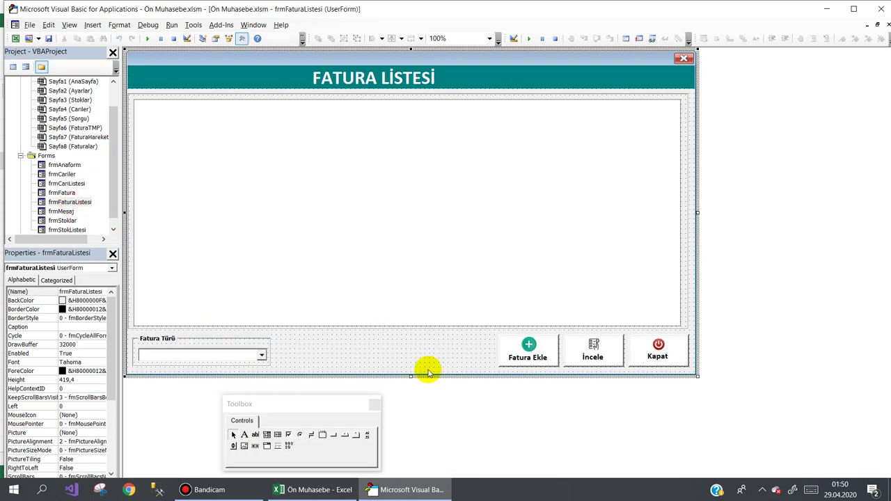
pyautogui.click(526, 349)
pyautogui.doubleClick(527, 348)
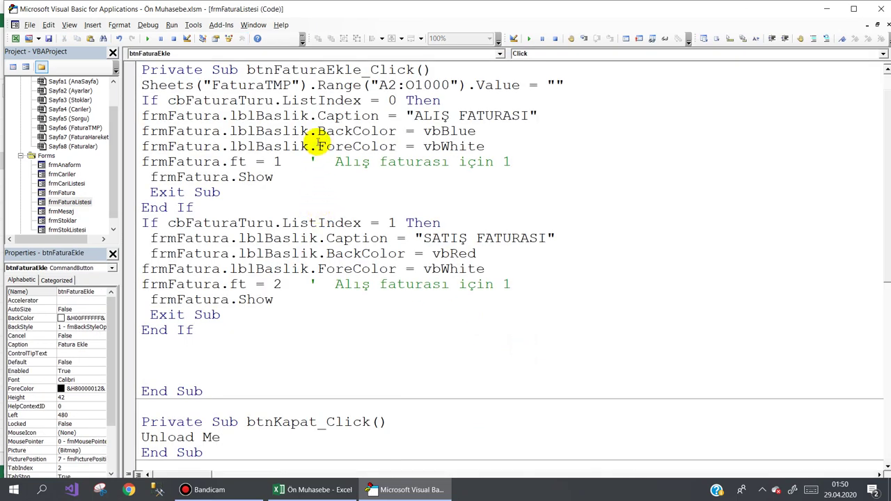
pyautogui.moveTo(144, 85); pyautogui.dragTo(381, 83)
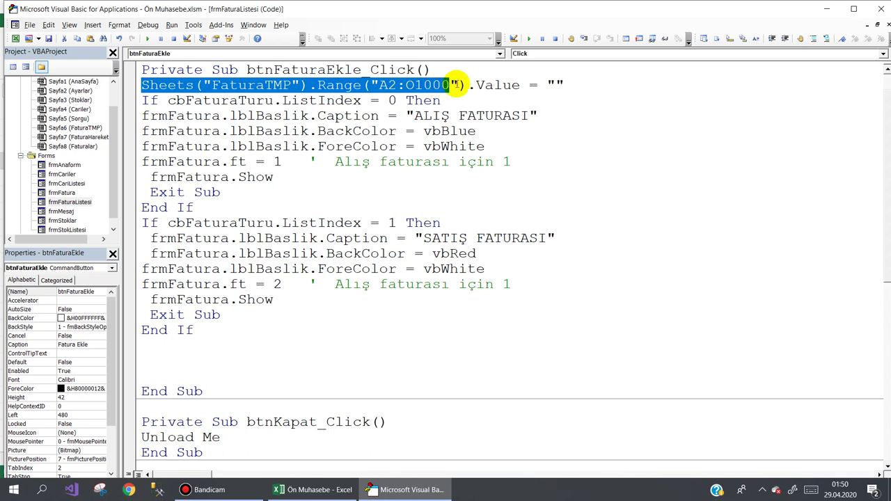
pyautogui.moveTo(459, 84); pyautogui.dragTo(570, 85)
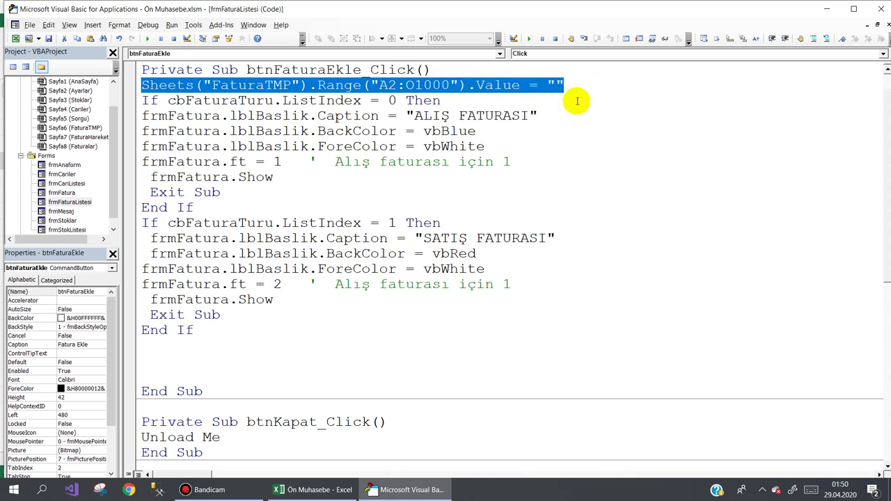
pyautogui.click(577, 84)
pyautogui.moveTo(572, 84); pyautogui.dragTo(138, 89)
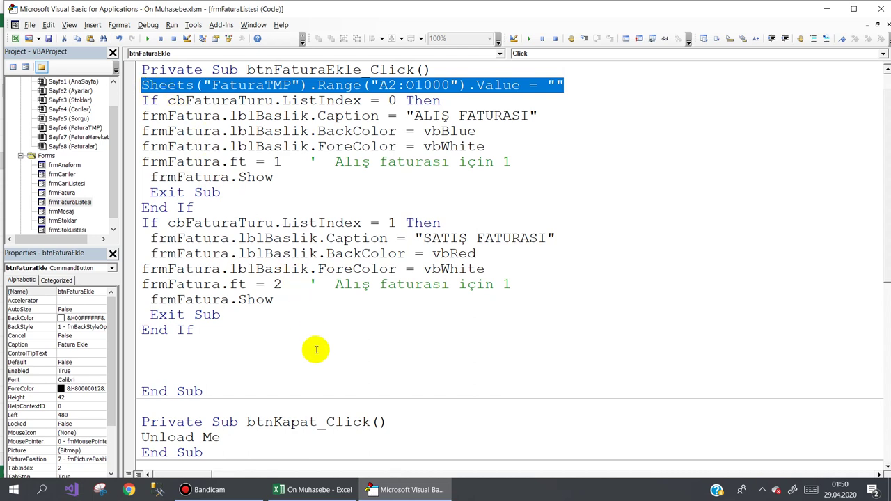
pyautogui.click(321, 491)
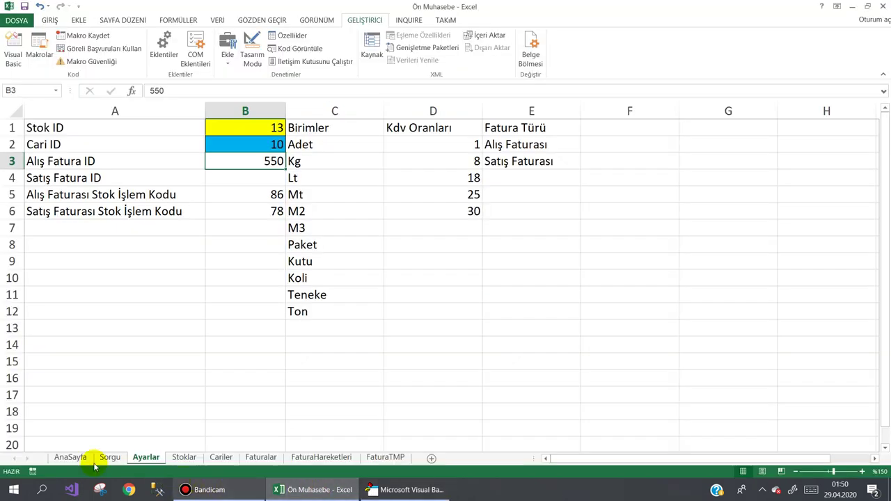
# Launch the program from AnaSayfa, check the Fatura Listesi, then close the program.
pyautogui.click(66, 446)
pyautogui.click(70, 457)
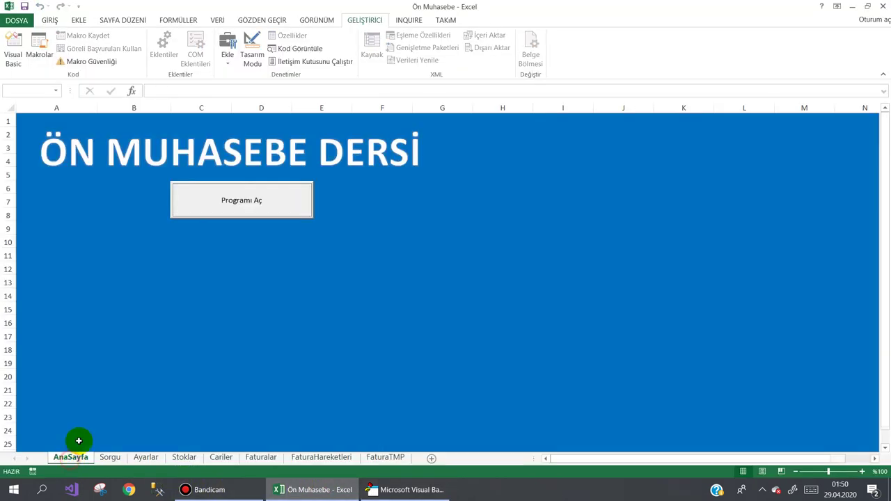
pyautogui.click(219, 209)
pyautogui.moveTo(334, 97)
pyautogui.click(357, 114)
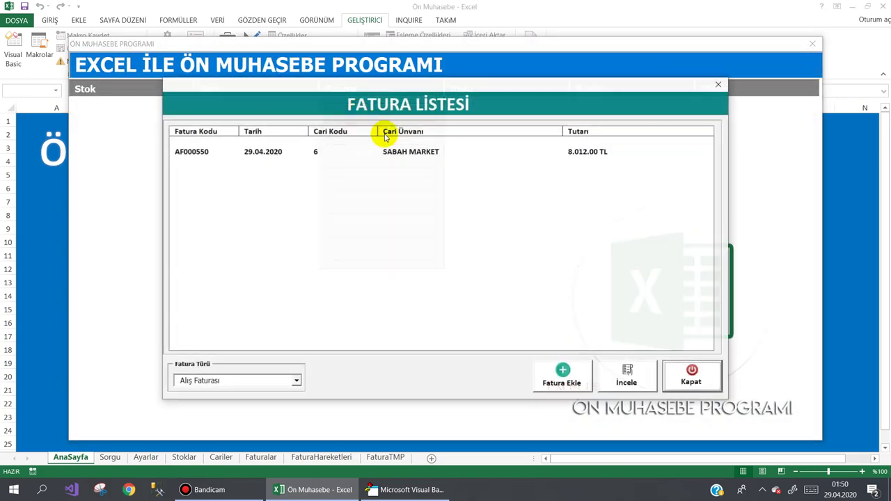
pyautogui.click(685, 380)
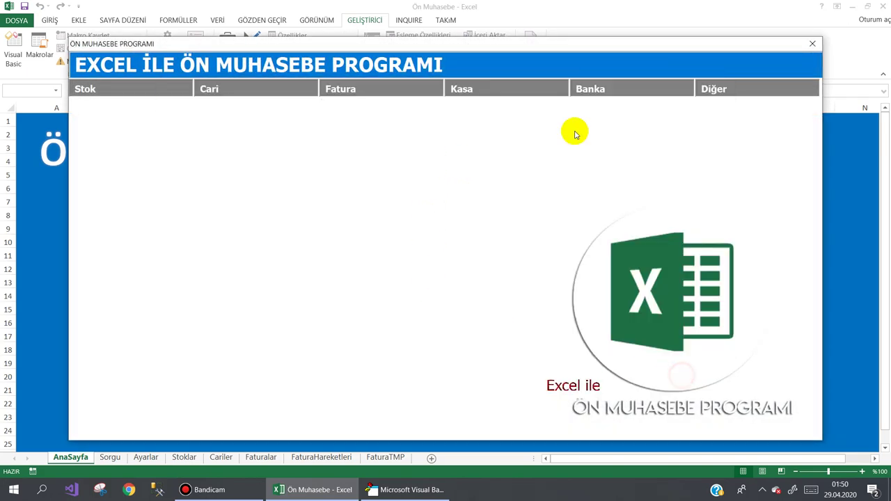
pyautogui.moveTo(739, 90)
pyautogui.click(756, 252)
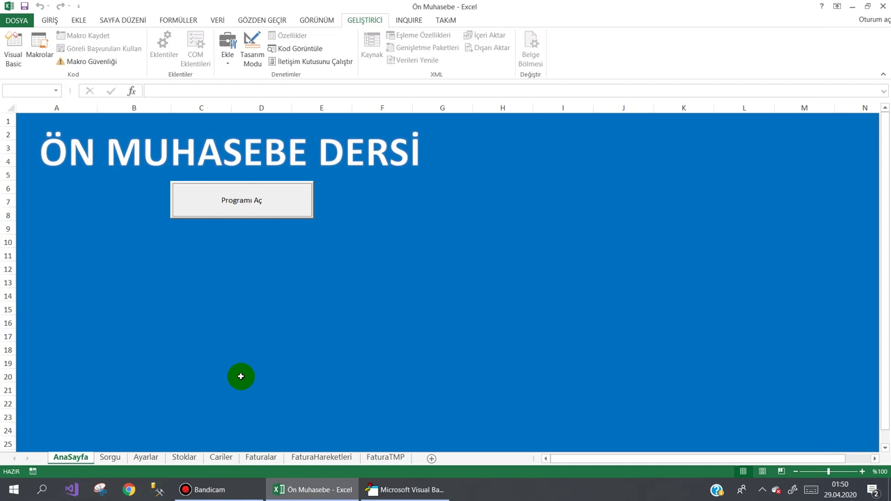
# Delete the empty row 2 on both the Faturalar and FaturaHareketleri sheets.
pyautogui.click(248, 458)
pyautogui.rightClick(6, 130)
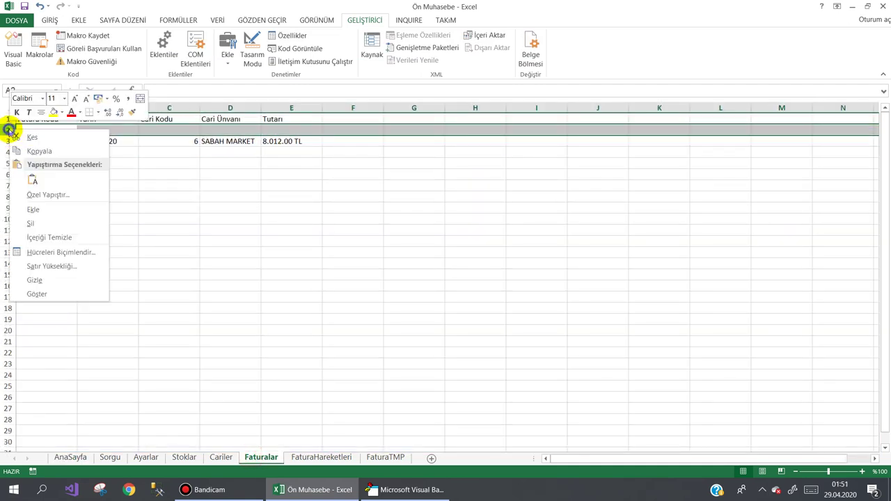
pyautogui.click(33, 218)
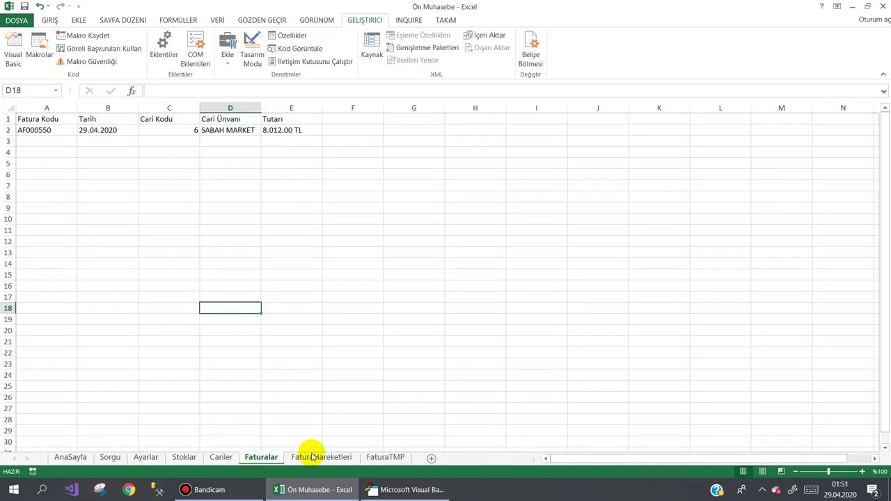
pyautogui.click(313, 457)
pyautogui.rightClick(6, 131)
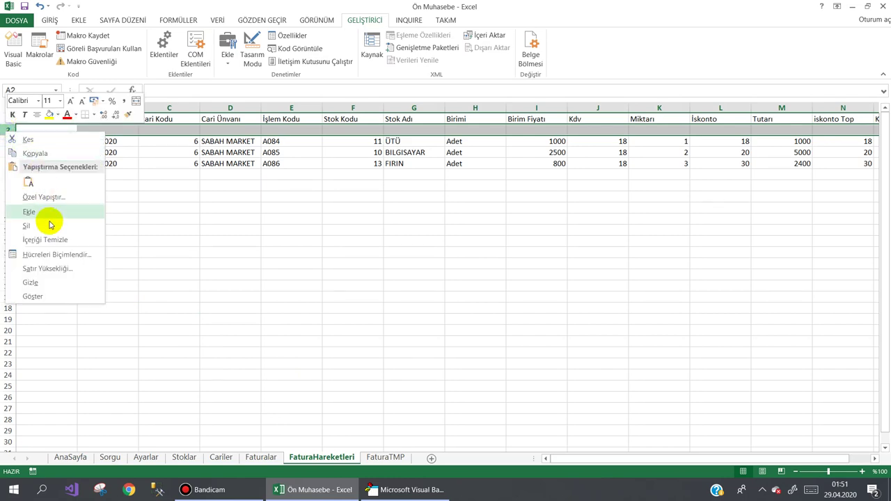
pyautogui.click(49, 221)
pyautogui.click(118, 207)
# Relaunch the pre-accounting program from AnaSayfa and open the Fatura menu's invoice list.
pyautogui.click(81, 454)
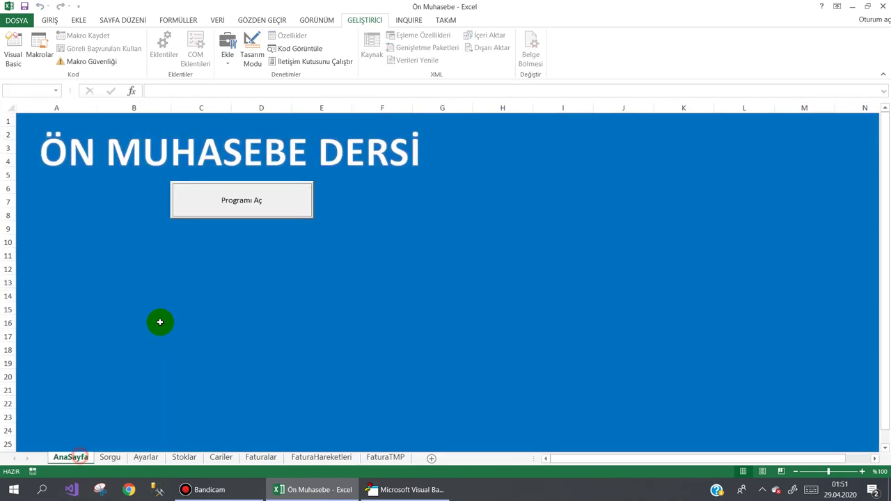
pyautogui.click(213, 203)
pyautogui.moveTo(353, 96)
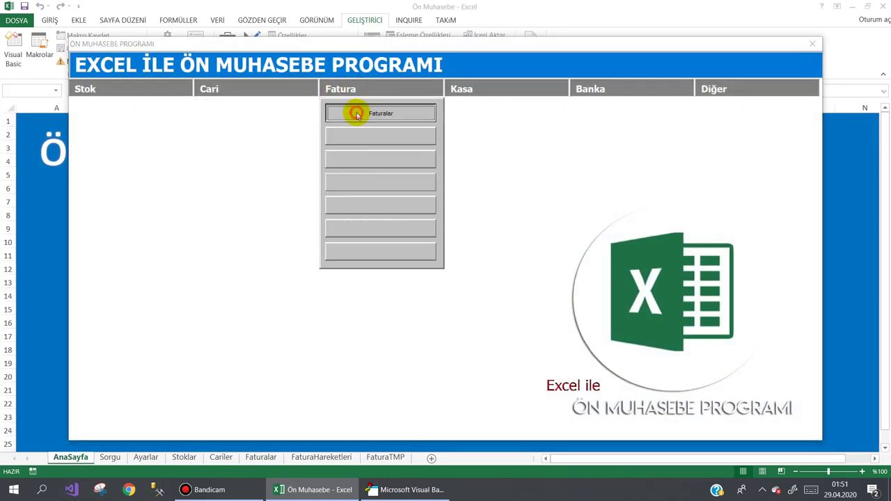
pyautogui.click(354, 113)
# Start invoice AF000551 for SABAH MARKET and add a BILGISAYAR line.
pyautogui.click(561, 370)
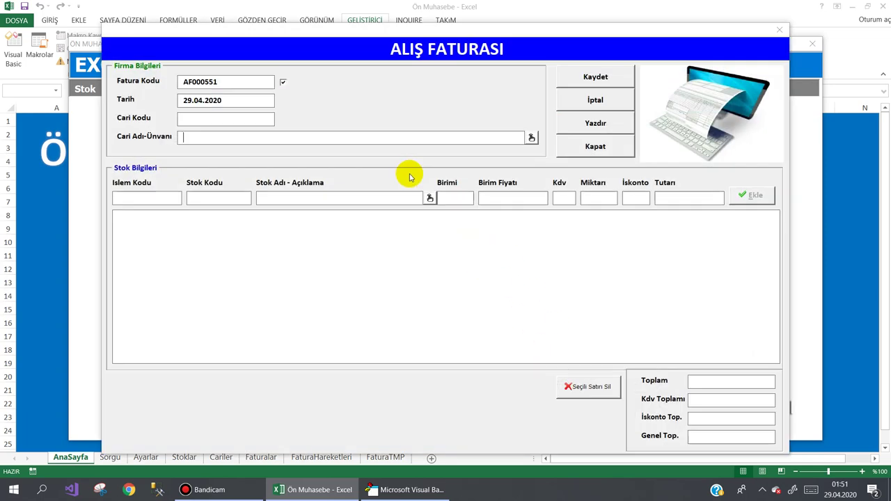
pyautogui.click(530, 139)
pyautogui.doubleClick(676, 288)
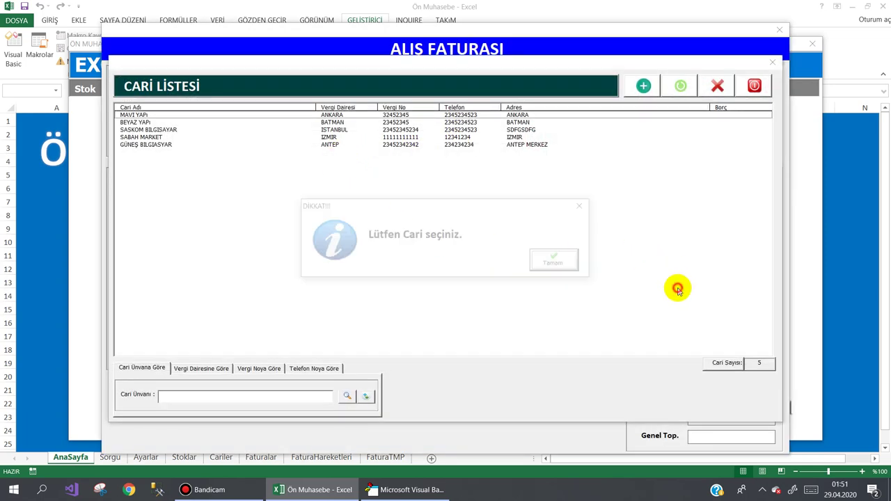
pyautogui.click(560, 260)
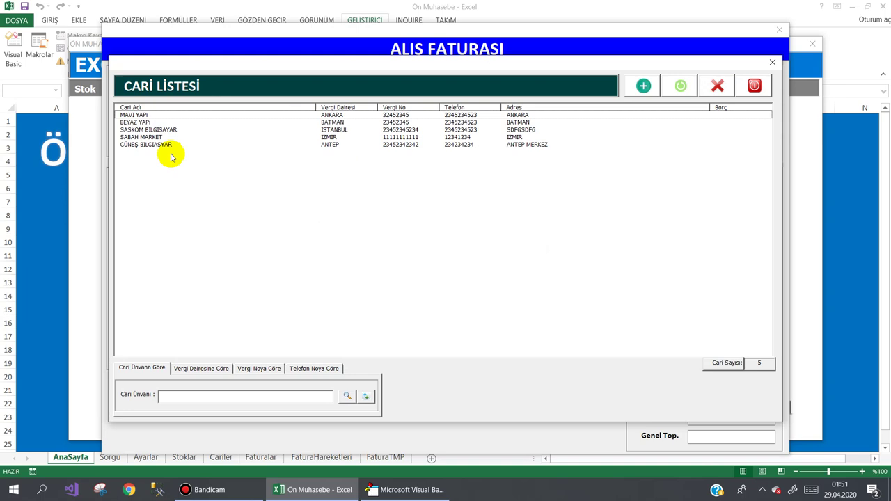
pyautogui.doubleClick(139, 137)
pyautogui.doubleClick(619, 259)
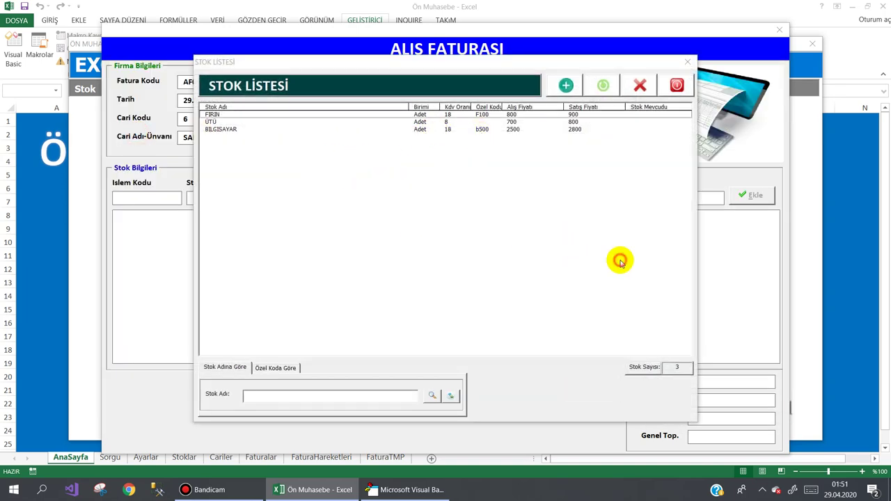
pyautogui.click(548, 272)
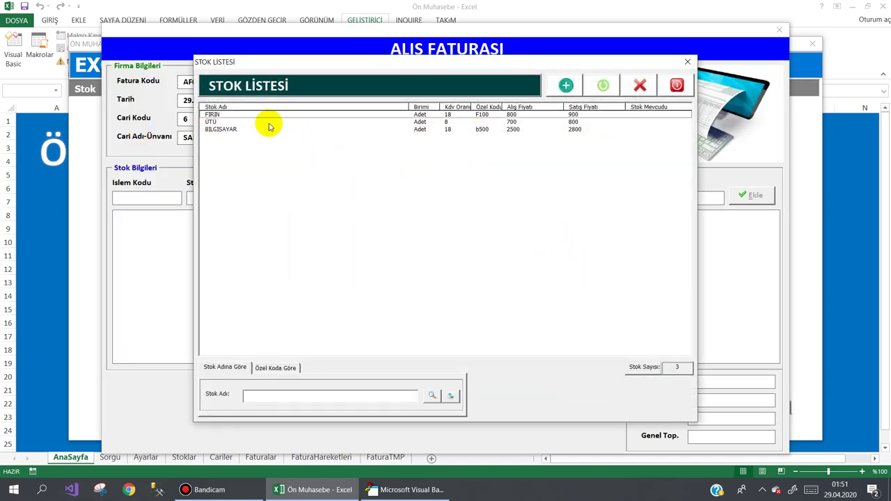
pyautogui.doubleClick(223, 129)
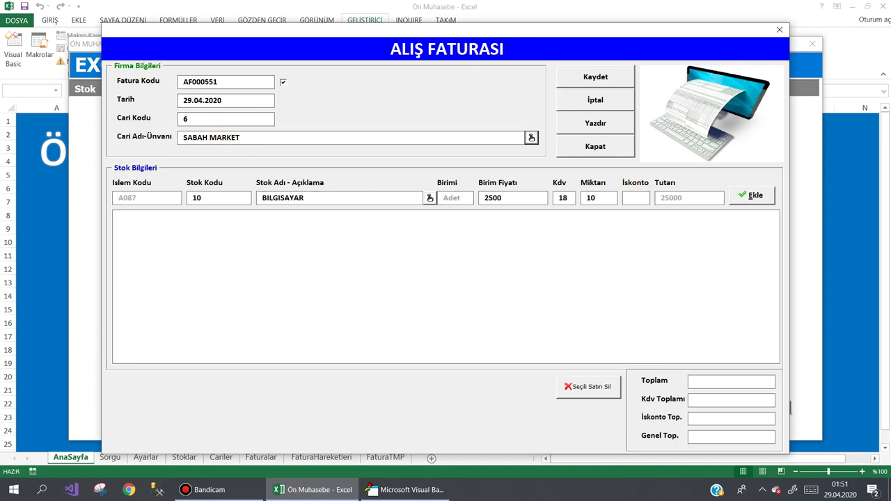
pyautogui.write('10')
pyautogui.press('Return')
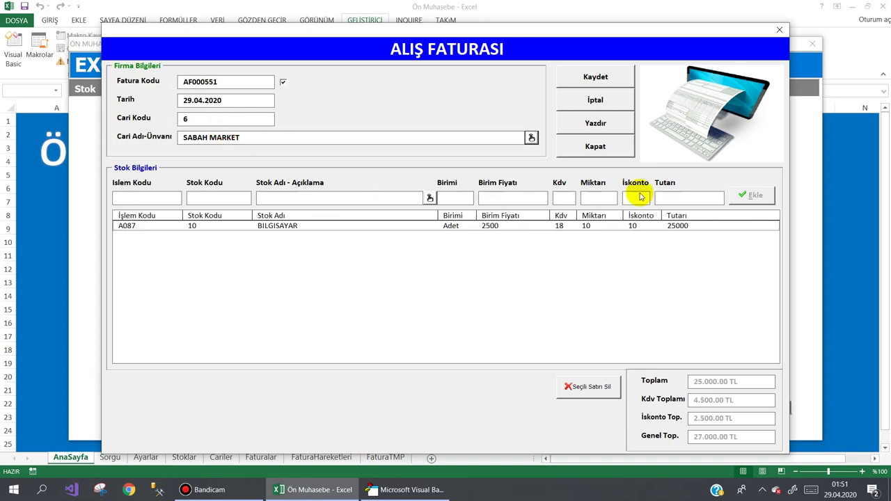
# Add the ÜTÜ line and save the invoice, confirming the prompt.
pyautogui.click(430, 198)
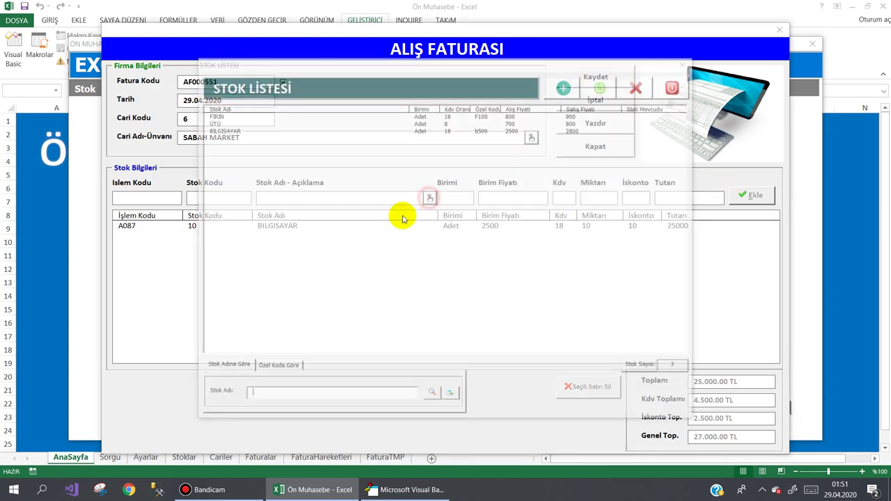
pyautogui.doubleClick(218, 123)
pyautogui.write('30')
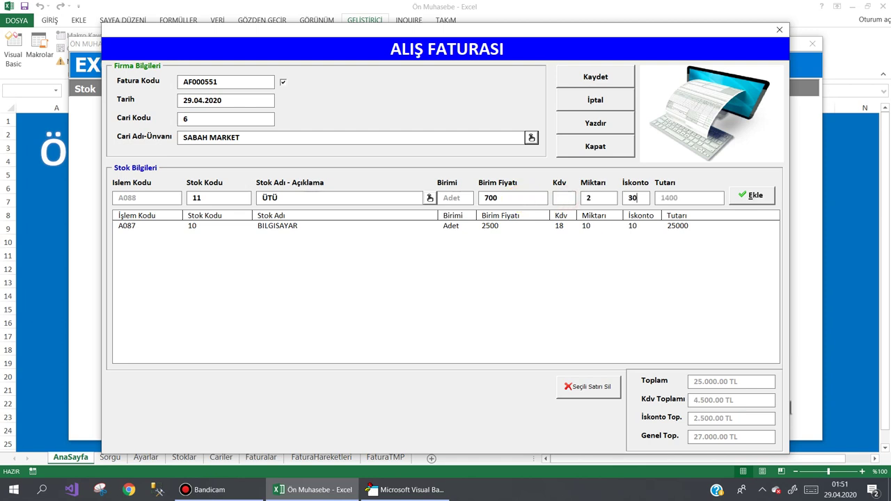
pyautogui.press('Return')
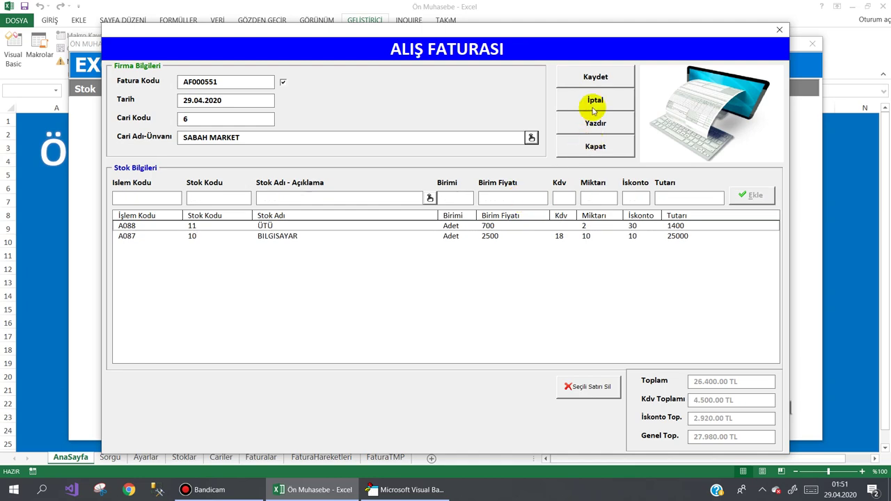
pyautogui.click(595, 77)
pyautogui.click(427, 288)
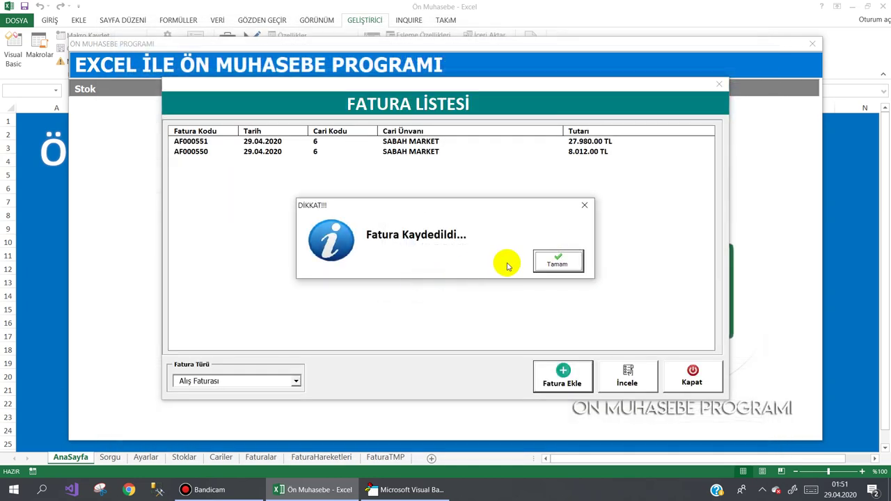
# Dismiss 'Fatura Kaydedildi', review AF000550 and AF000551 in the list, and close it.
pyautogui.click(543, 263)
pyautogui.click(306, 151)
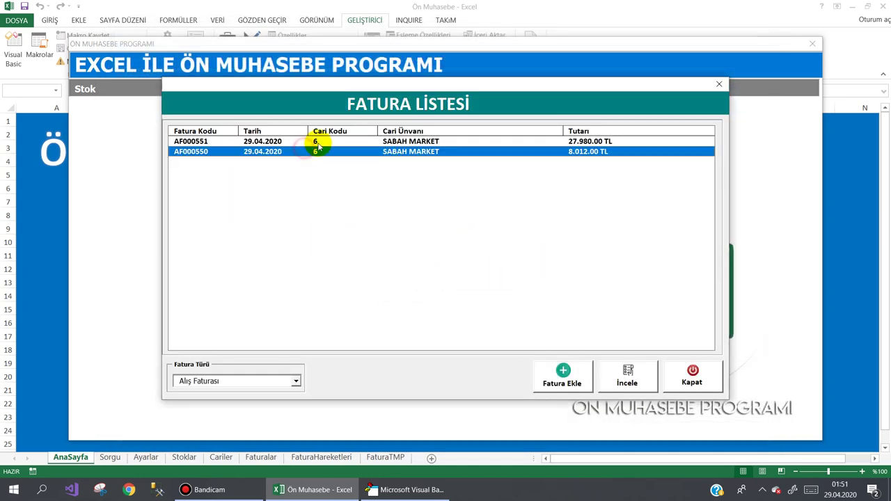
pyautogui.click(360, 143)
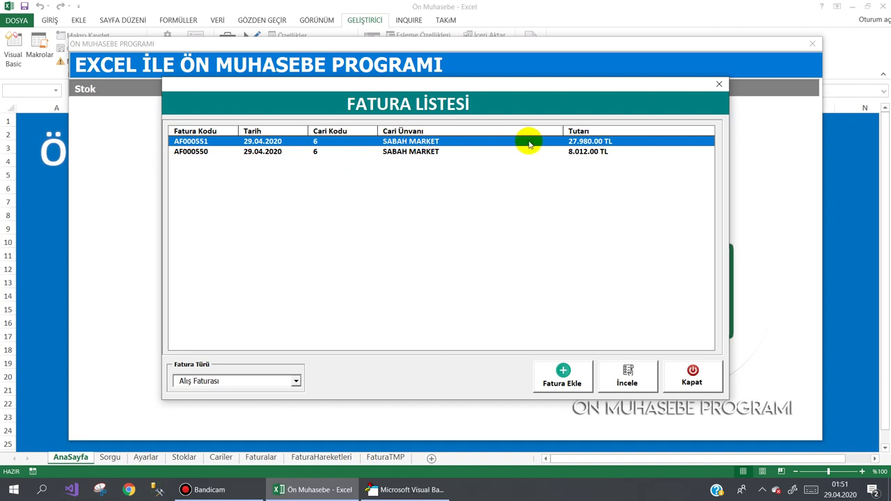
pyautogui.click(691, 377)
pyautogui.moveTo(705, 89)
pyautogui.click(756, 252)
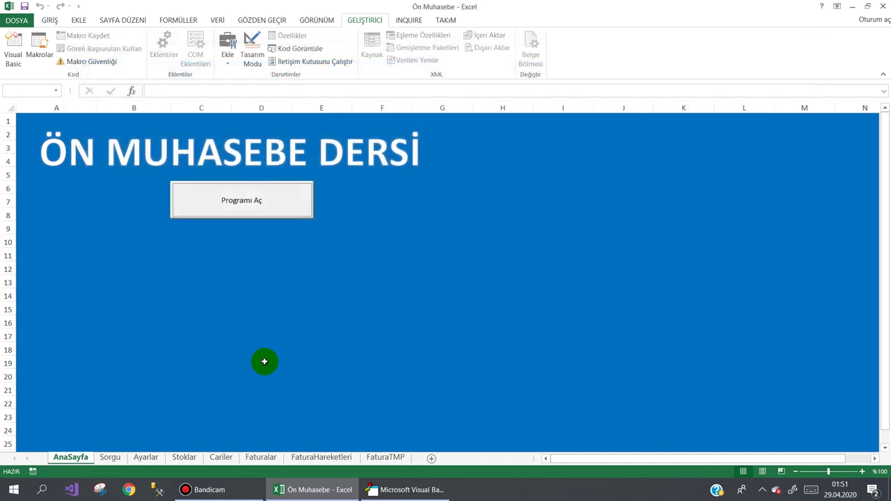
pyautogui.click(261, 458)
pyautogui.click(320, 457)
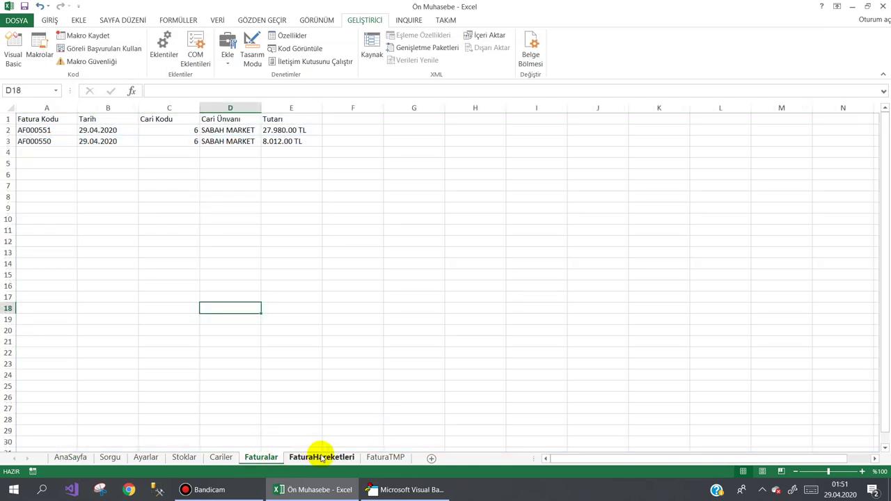
pyautogui.moveTo(34, 131); pyautogui.dragTo(104, 142)
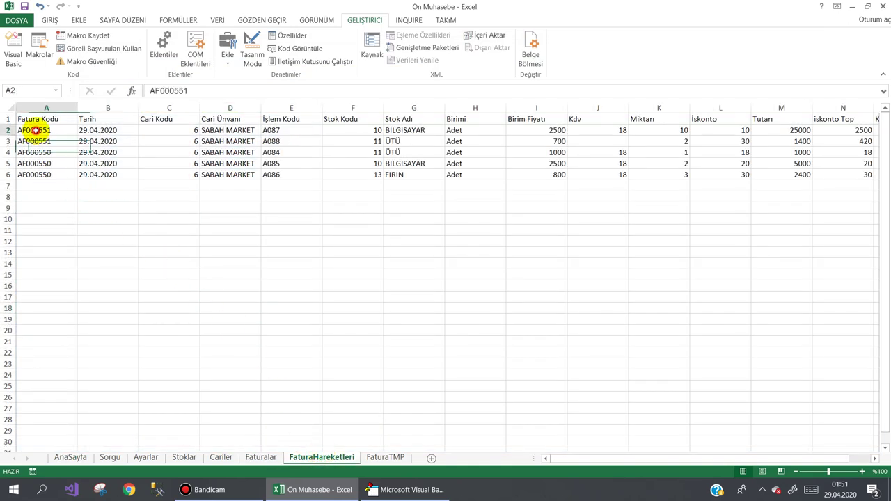
pyautogui.moveTo(220, 141); pyautogui.dragTo(394, 141)
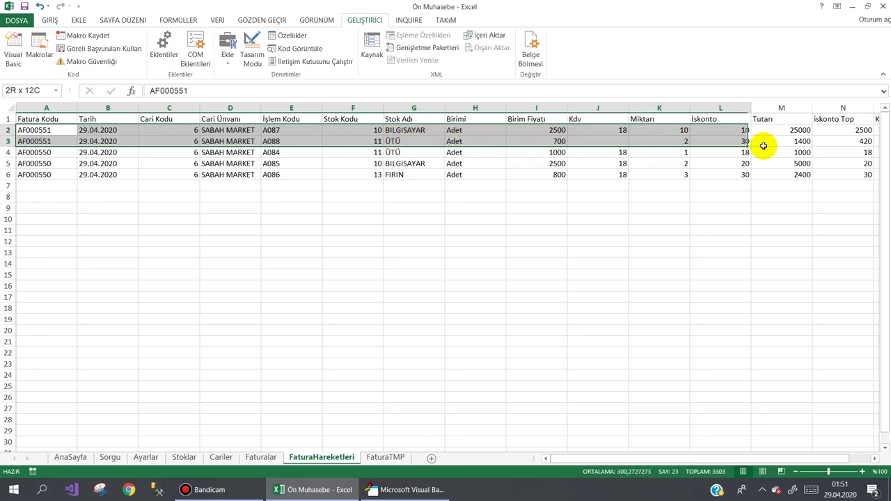
pyautogui.moveTo(451, 140); pyautogui.dragTo(827, 145)
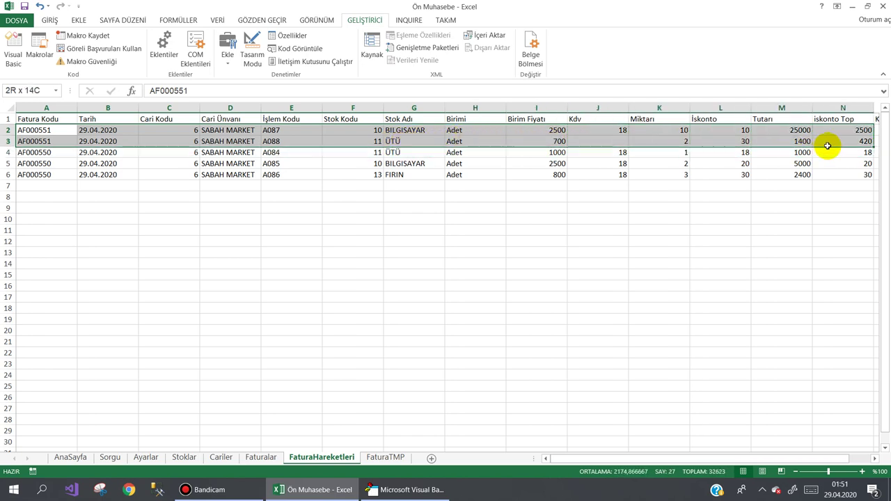
pyautogui.click(213, 230)
pyautogui.click(72, 457)
pyautogui.click(235, 207)
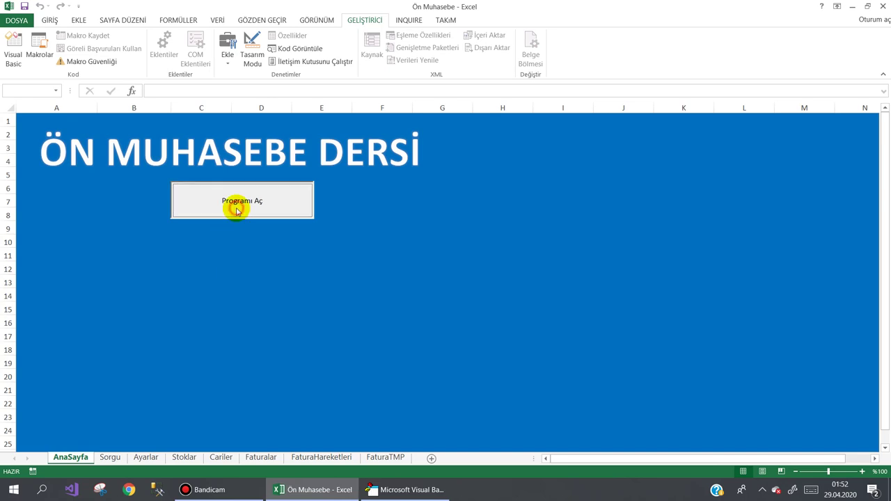
pyautogui.click(346, 90)
pyautogui.click(352, 112)
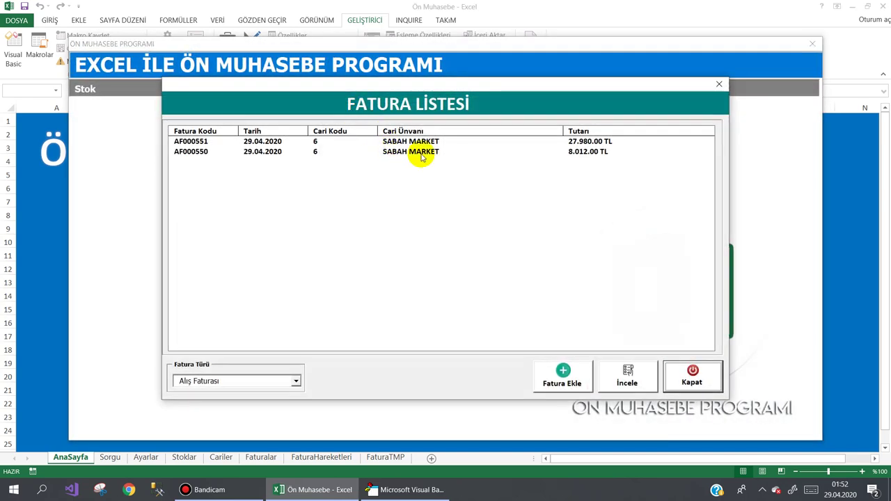
pyautogui.click(409, 151)
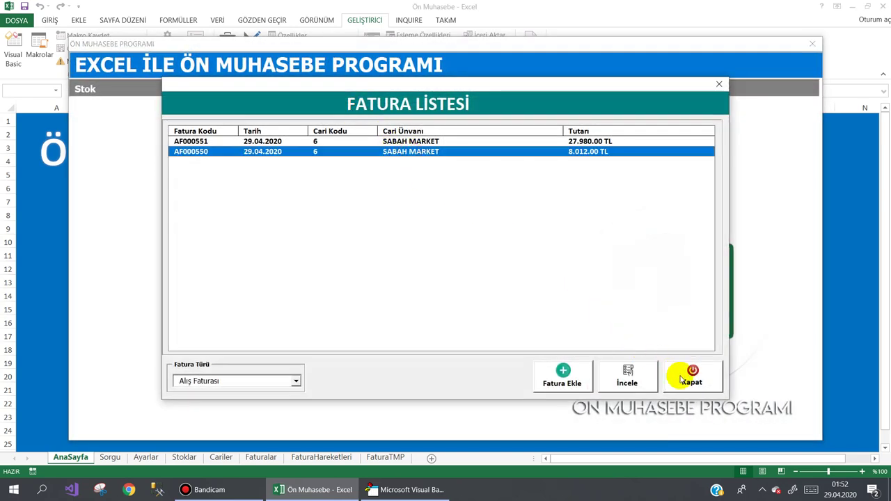
pyautogui.click(566, 380)
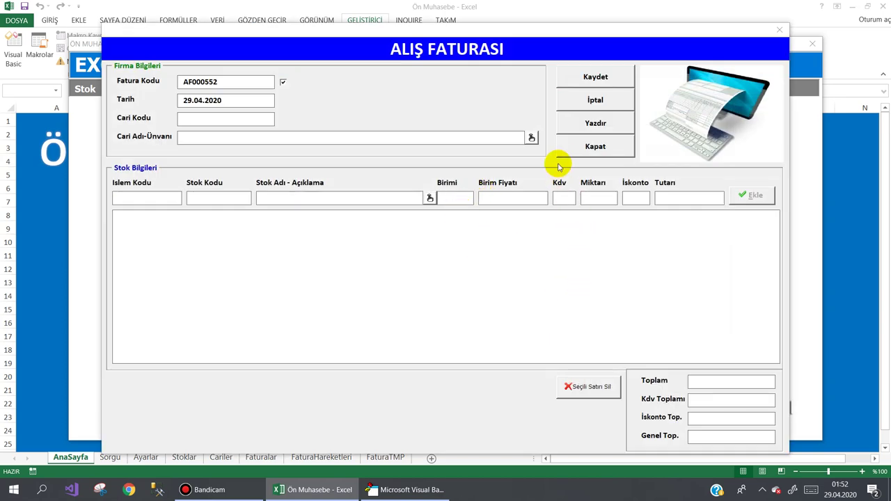
pyautogui.click(599, 147)
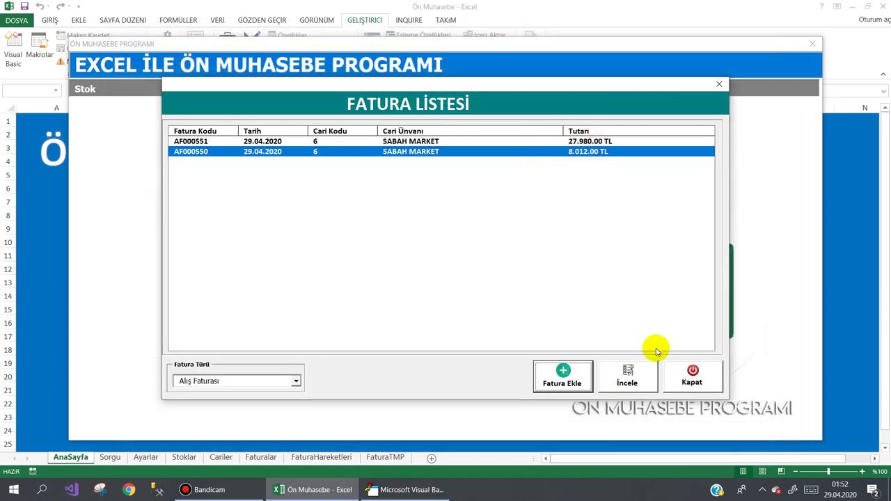
pyautogui.click(680, 373)
pyautogui.moveTo(756, 88)
pyautogui.click(752, 253)
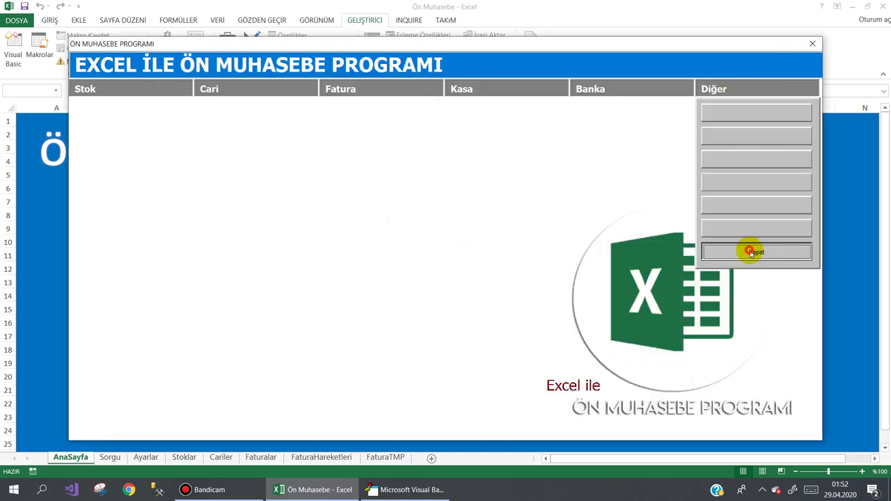
# Inspect Cariler's Borç, Alacak and Bakiye columns and the AF000551 total in Faturalar E2.
pyautogui.click(221, 457)
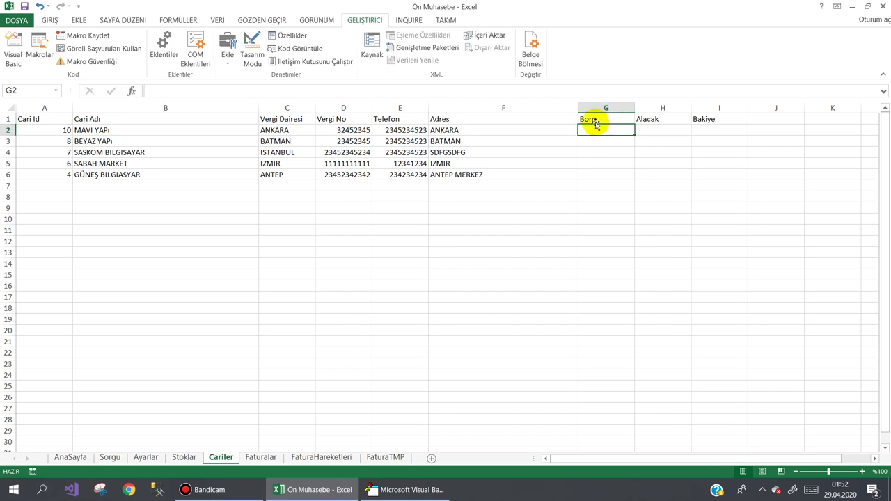
pyautogui.click(598, 119)
pyautogui.click(665, 119)
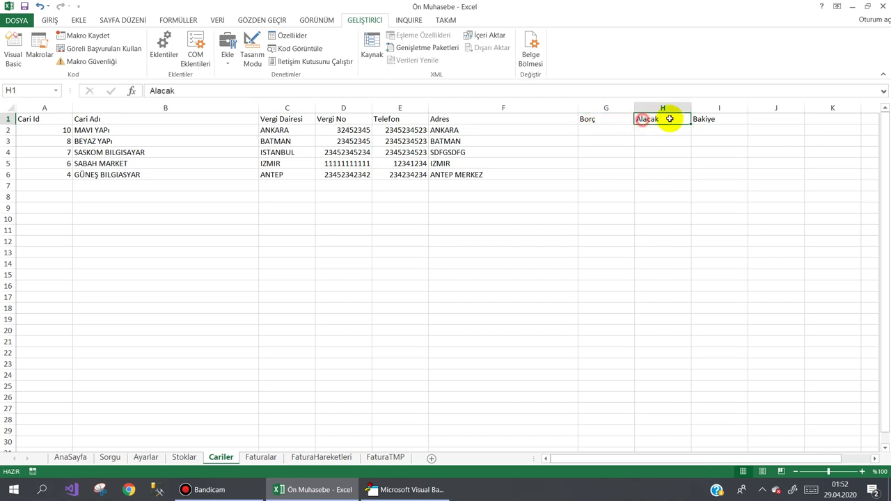
pyautogui.click(707, 118)
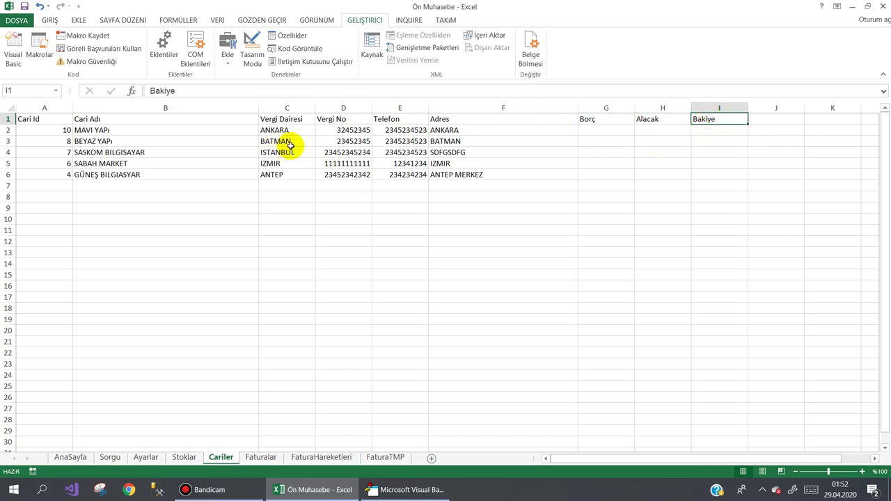
pyautogui.click(221, 141)
pyautogui.click(655, 133)
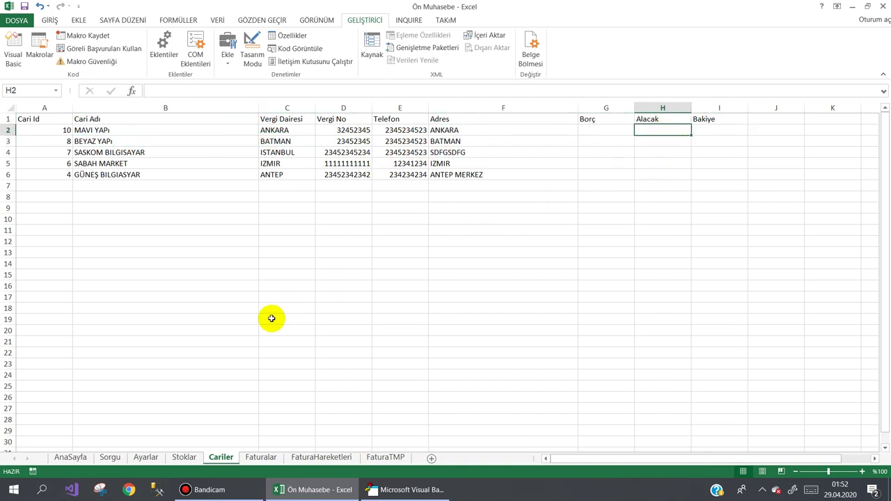
pyautogui.click(261, 457)
pyautogui.click(289, 132)
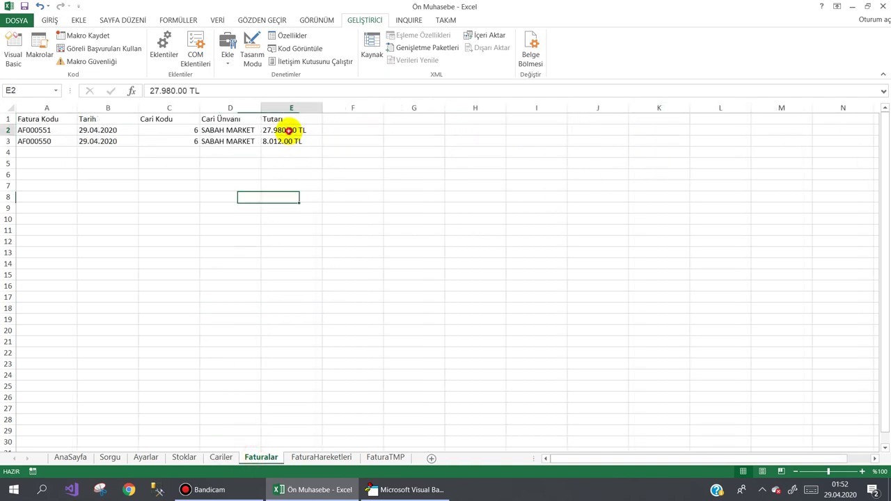
pyautogui.click(77, 458)
pyautogui.click(221, 457)
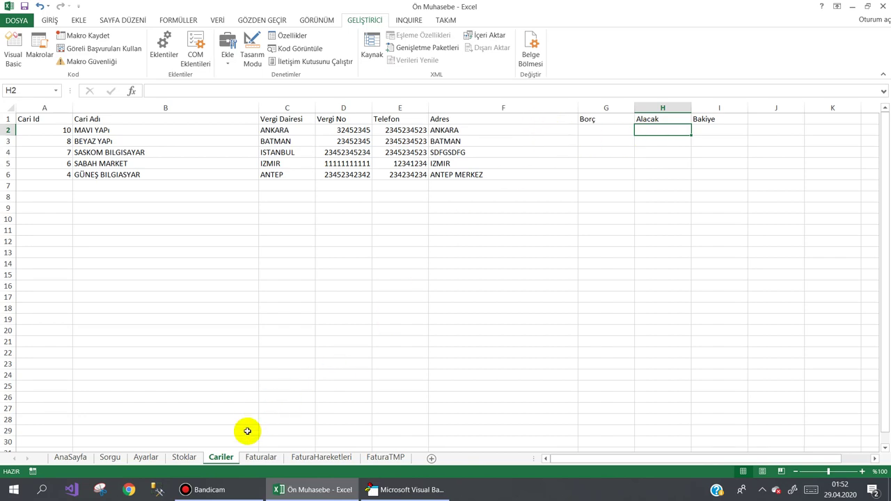
# Open frmFatura in the VBA designer and select its btnKaydet save button.
pyautogui.moveTo(407, 490)
pyautogui.click(397, 435)
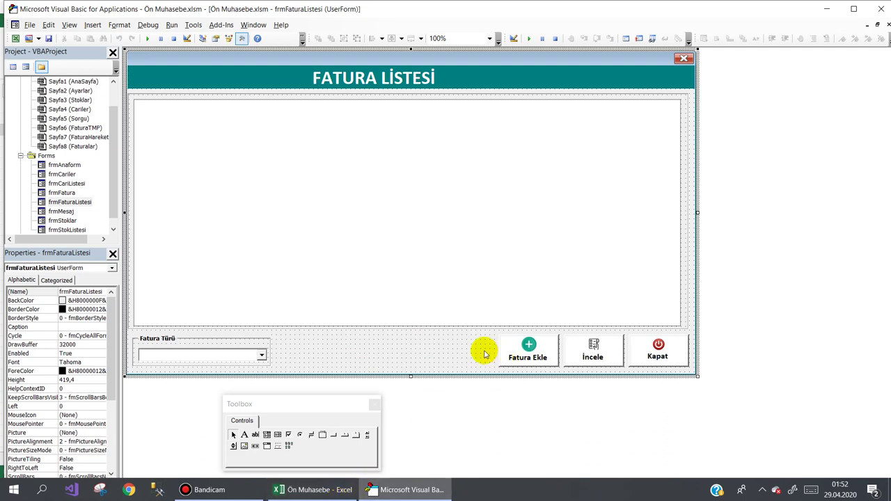
pyautogui.click(64, 193)
pyautogui.doubleClick(64, 193)
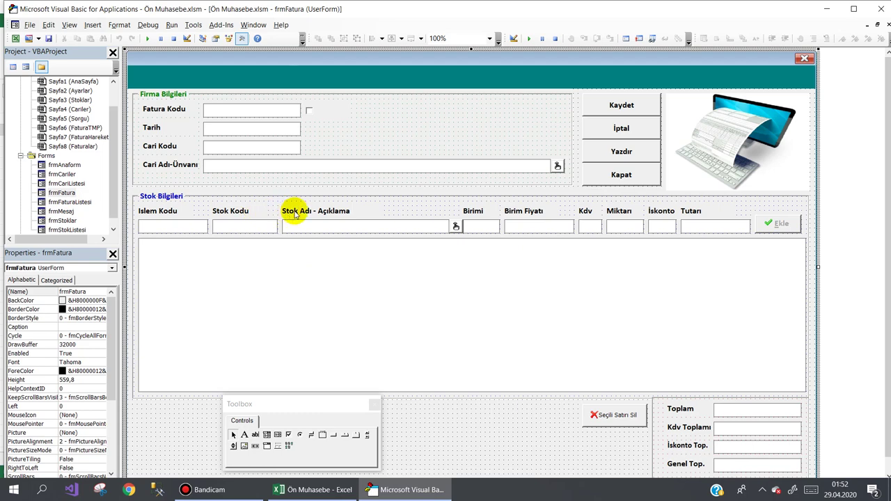
pyautogui.click(613, 107)
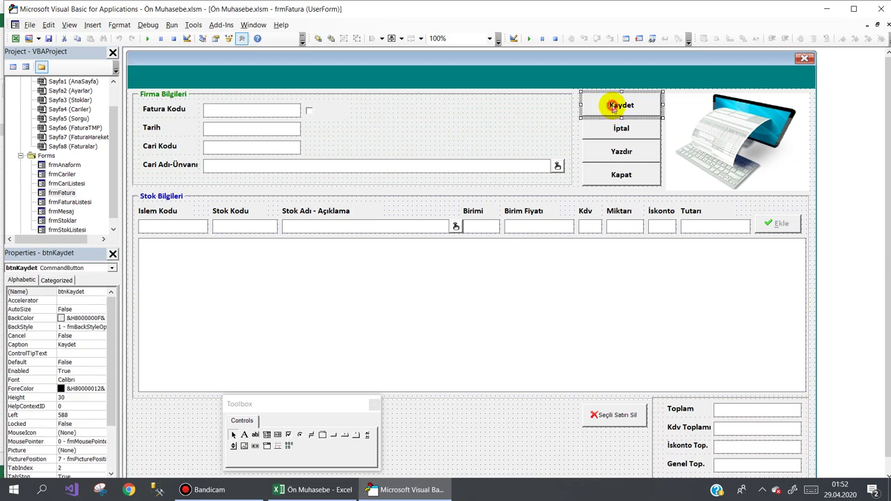
pyautogui.click(208, 490)
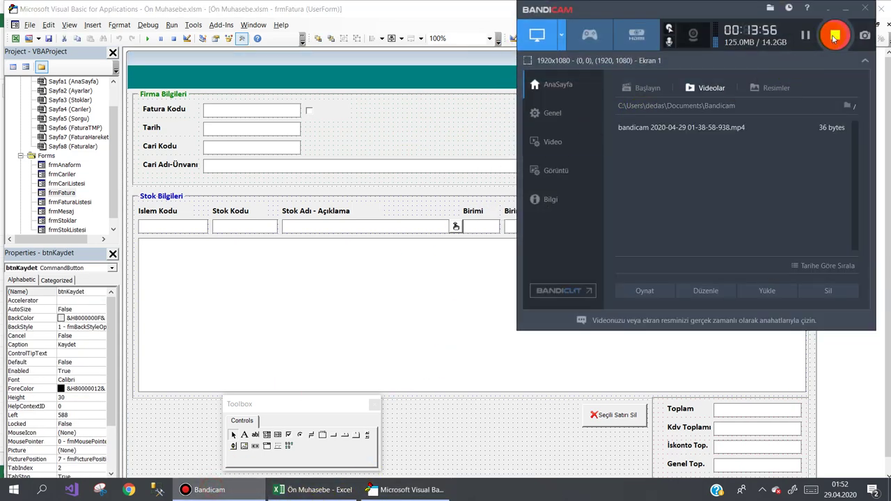